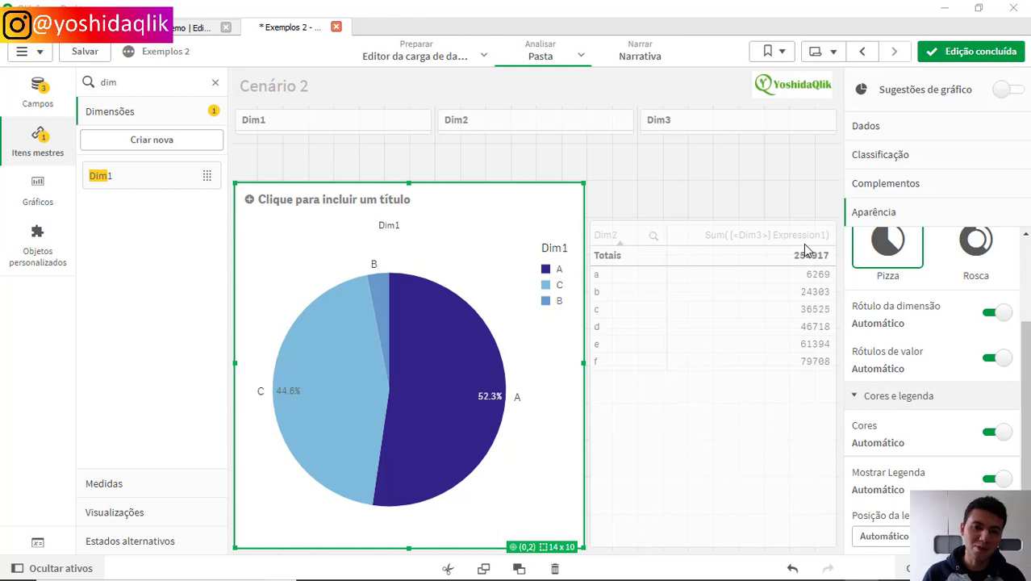
- Delete the Dim2 table and the Dim1 pie chart from the Cenário 2 sheet
left_click(742, 353)
key("Delete")
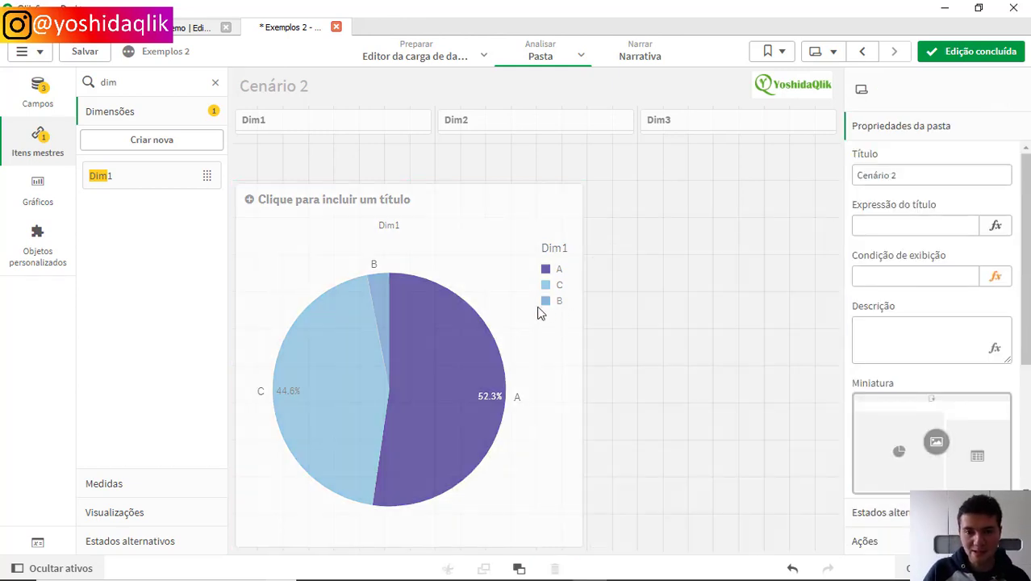
left_click(502, 351)
key("Delete")
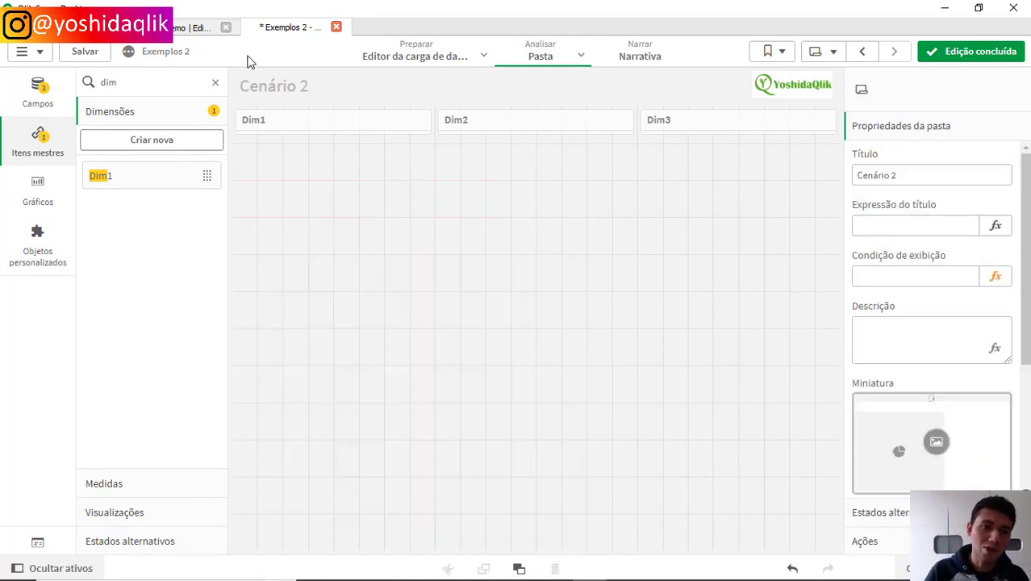
- Search the chart objects for "tabe" and place a Tabela on the sheet below the Dim1 filter
left_click(215, 84)
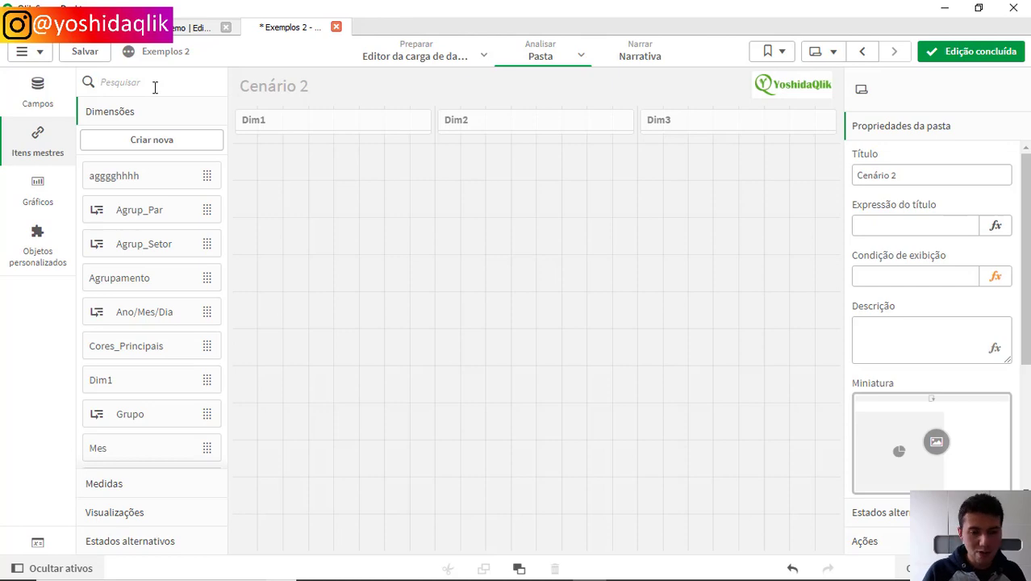
type("tabe")
left_click(37, 190)
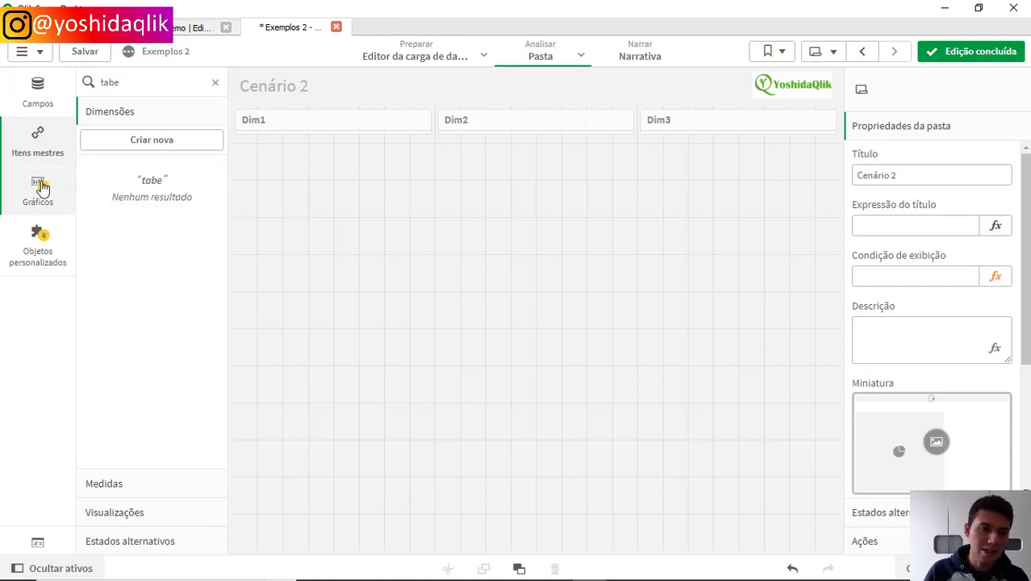
left_click_drag(157, 128, 355, 242)
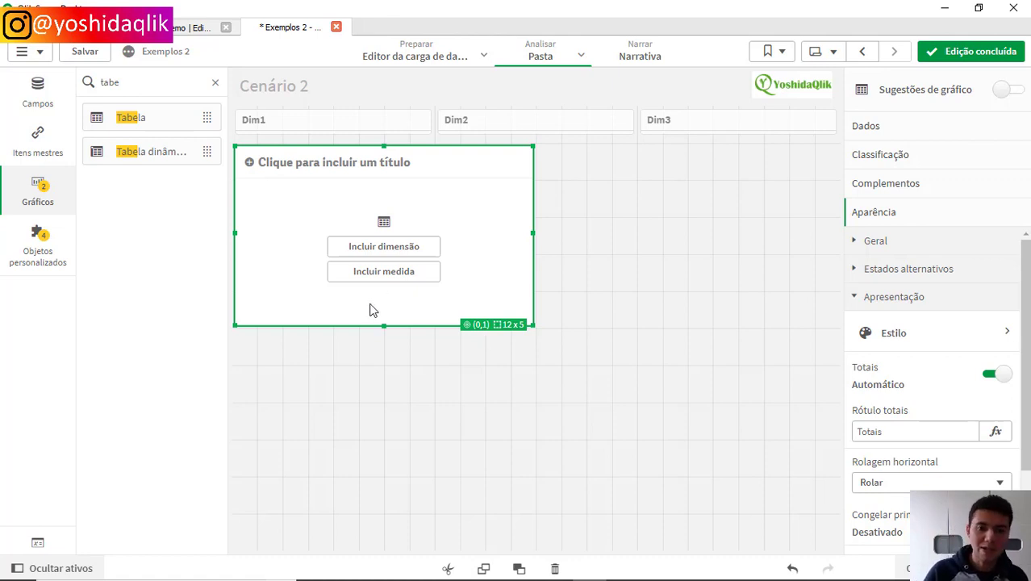
left_click(359, 446)
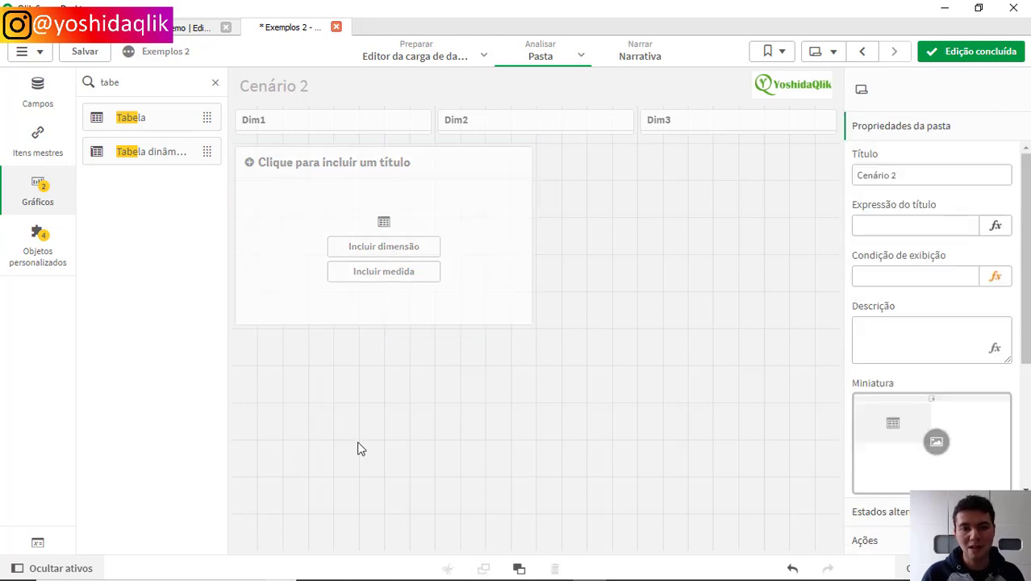
- Add a calculated dimension to the empty table, starting its expression with ValueList('Receita')
left_click(443, 315)
left_click(400, 251)
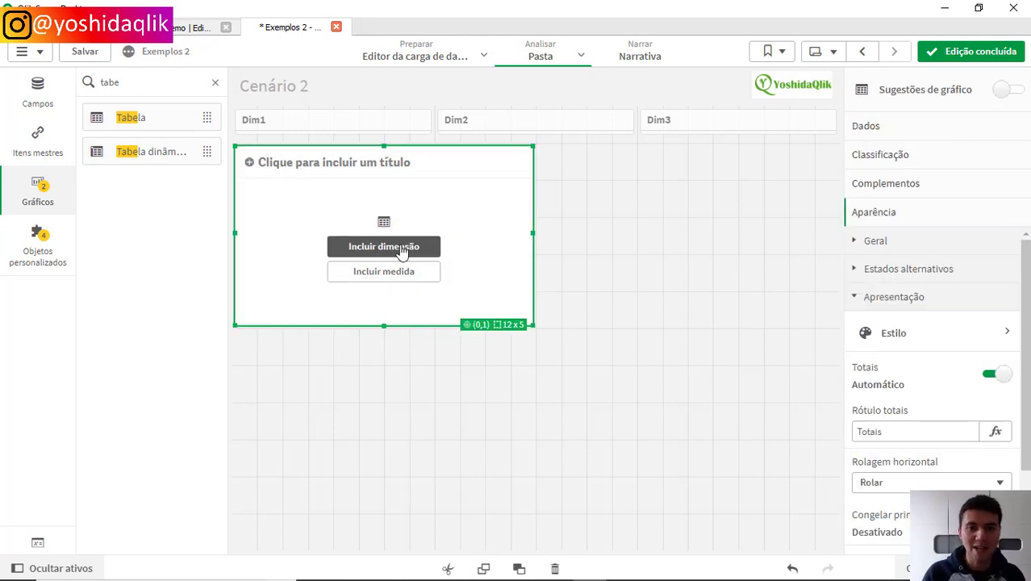
left_click(601, 155)
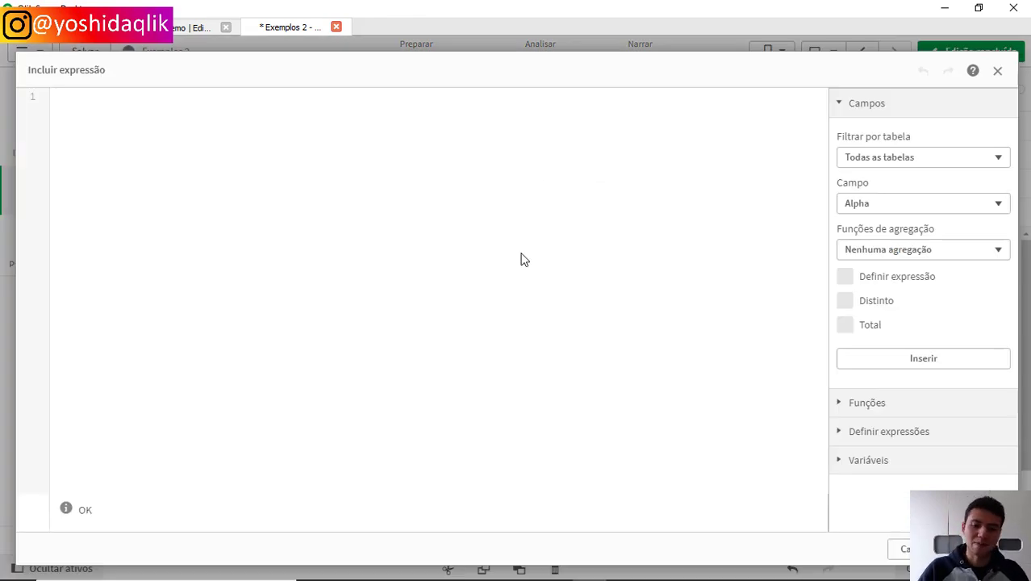
type("valu")
key("Return")
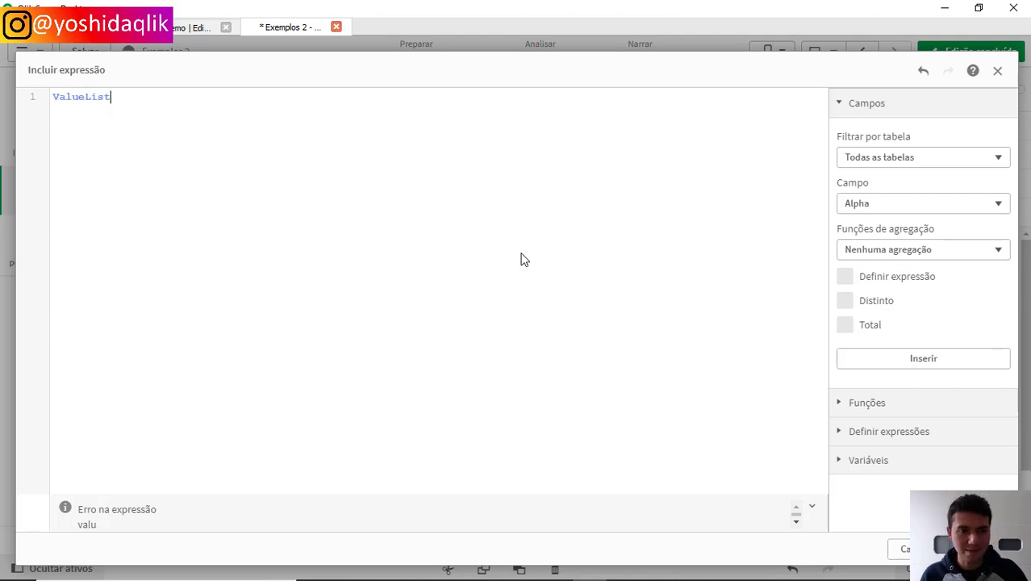
type("('")
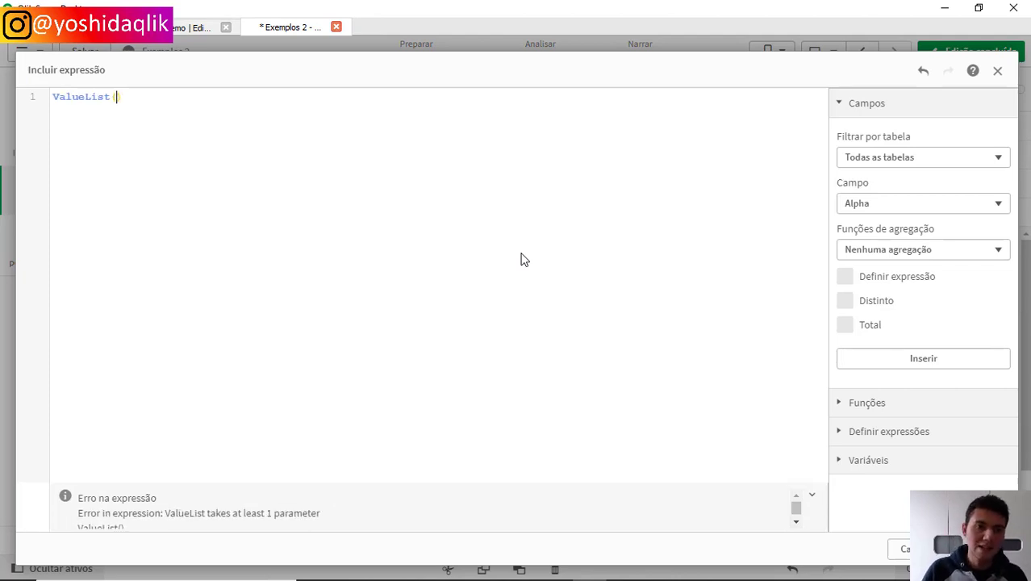
type("'")
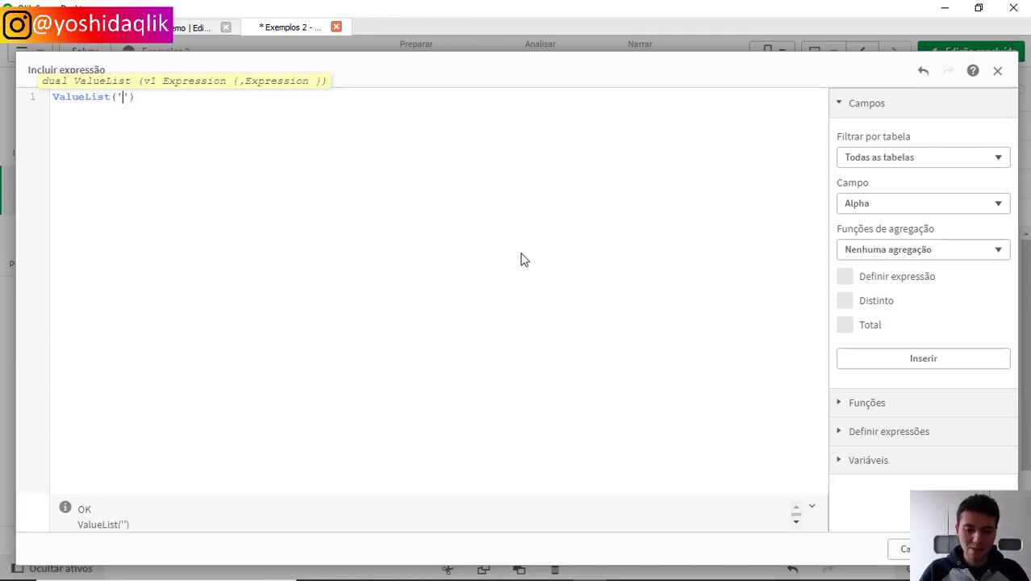
type("Receita")
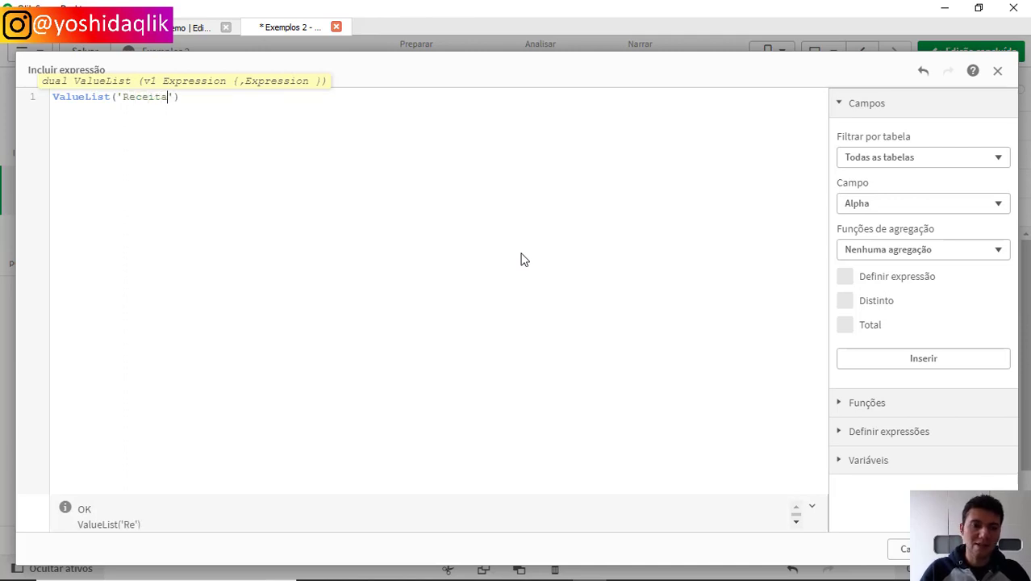
- Duplicate the 'Receita' entry inside ValueList and change the copy to 'Despesa' as the second value
key("shift+Home")
key("shift+Right")
key("shift+Right")
key("shift+Right")
key("shift+Right")
key("shift+Right")
key("shift+Right")
key("shift+Right")
key("shift+Right")
key("shift+Right")
key("shift+Right")
key("shift+Right")
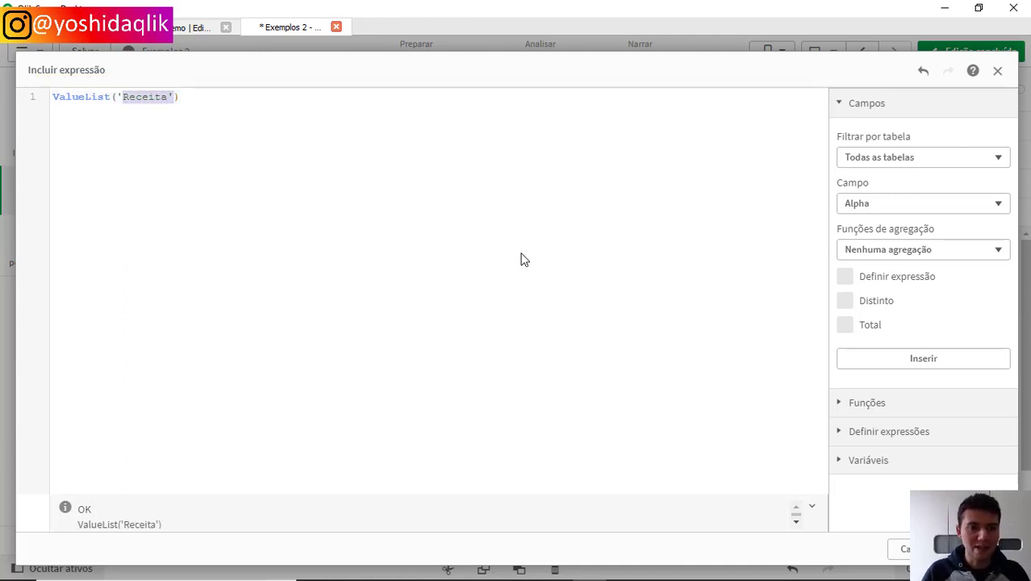
key("shift+Left")
key("ctrl+c")
key("Right")
type(",")
key("ctrl+v")
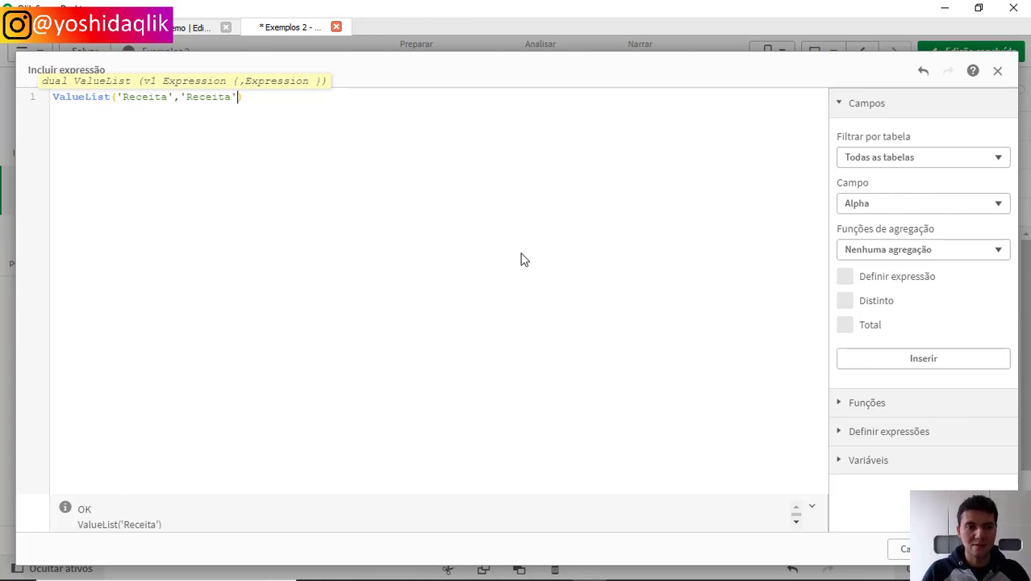
key("Left")
key("Left")
key("shift+Left")
key("shift+Left")
key("shift+Left")
key("shift+Left")
key("shift+Left")
key("shift+Left")
key("shift+Left")
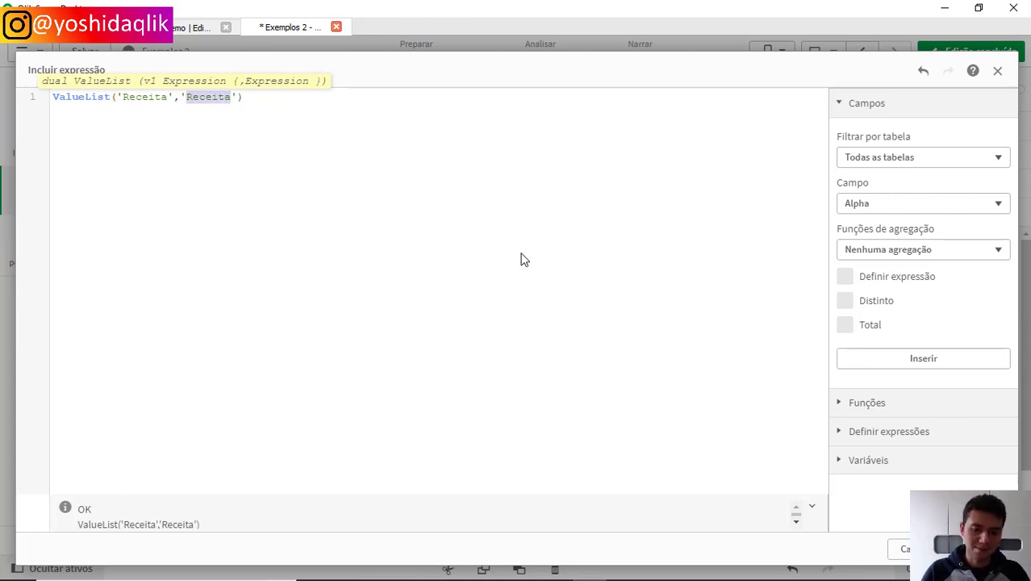
type("Despesa")
key("Right")
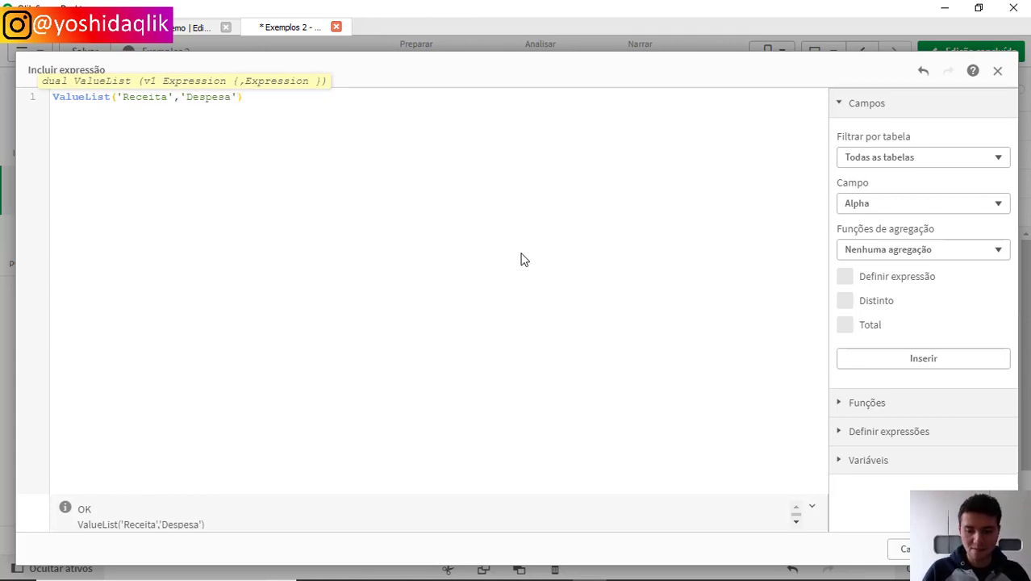
- Add 'Resultado Bruto(=)' as the third ValueList value, copy the whole expression and apply it as the dimension
type(",")
key("ctrl+v")
key("Left")
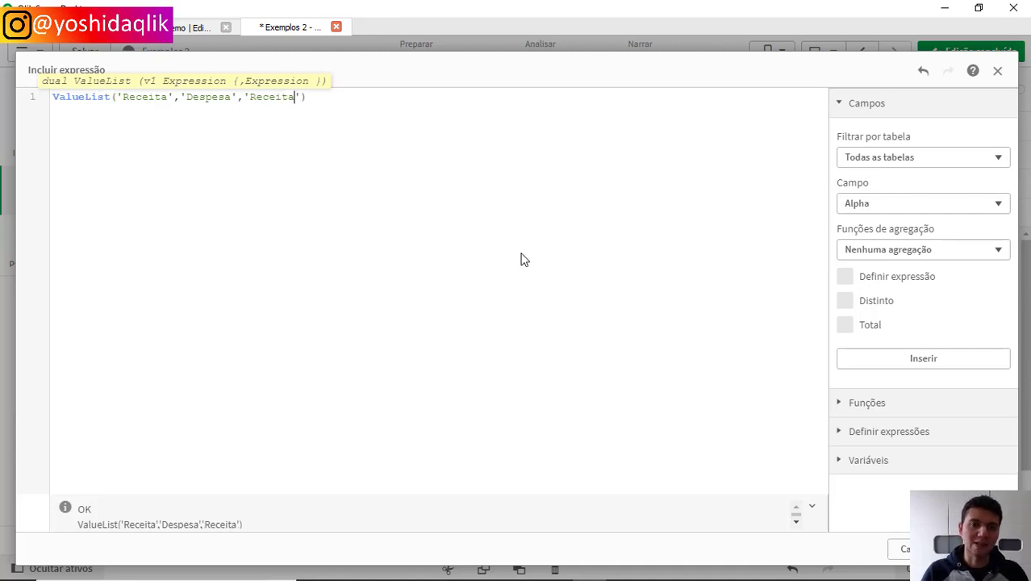
key("shift+Left")
key("shift+Left")
key("shift+Left")
key("shift+Left")
key("shift+Left")
key("shift+Left")
key("shift+Left")
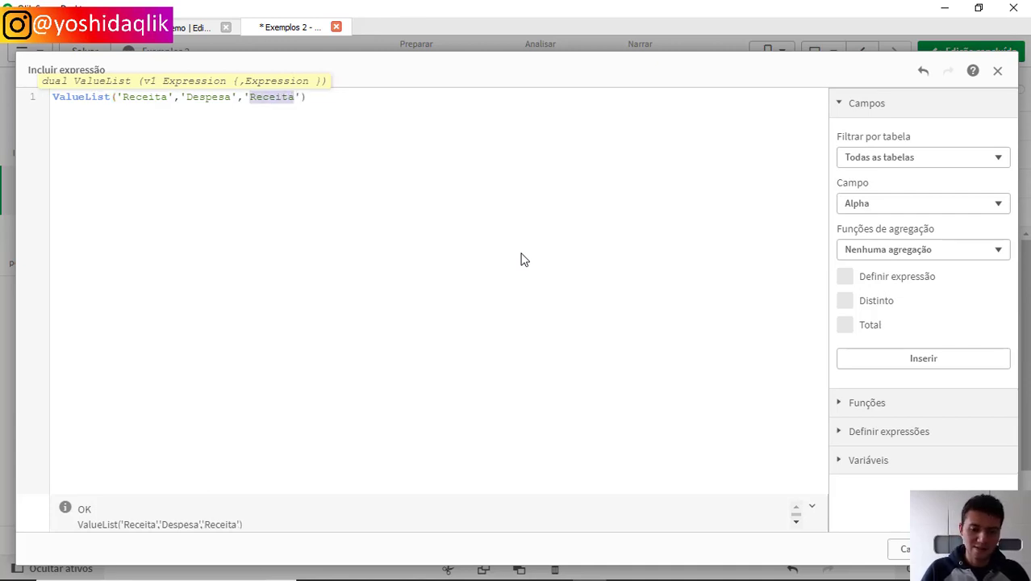
type("Resultado E")
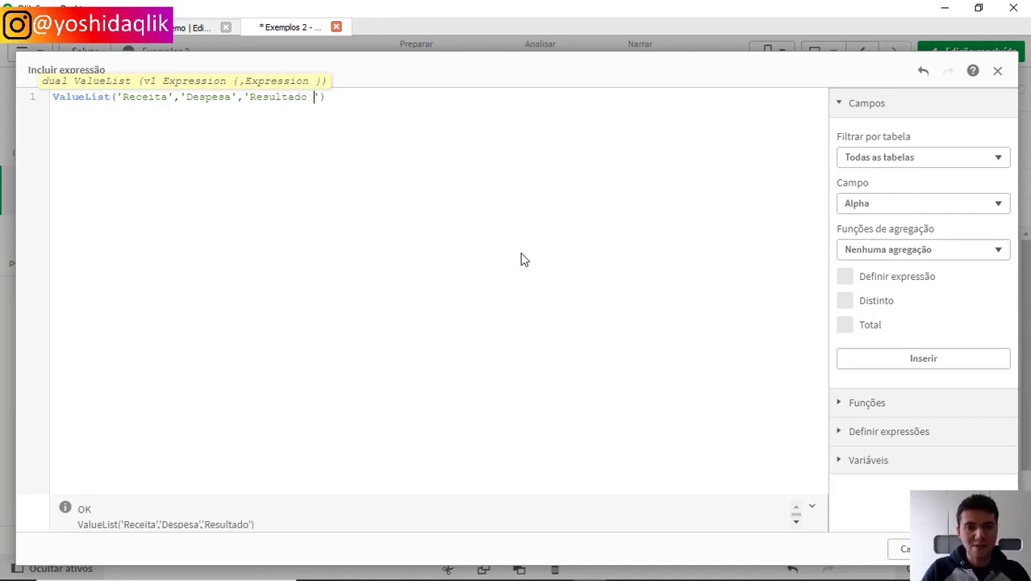
type("ruto()")
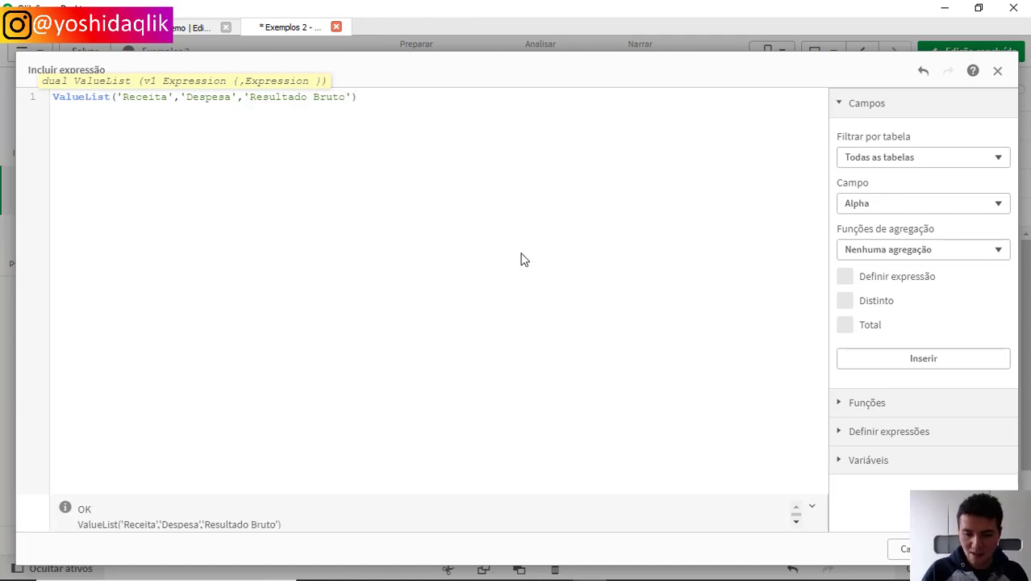
key("Left")
type("=")
key("Right")
key("Right")
key("Right")
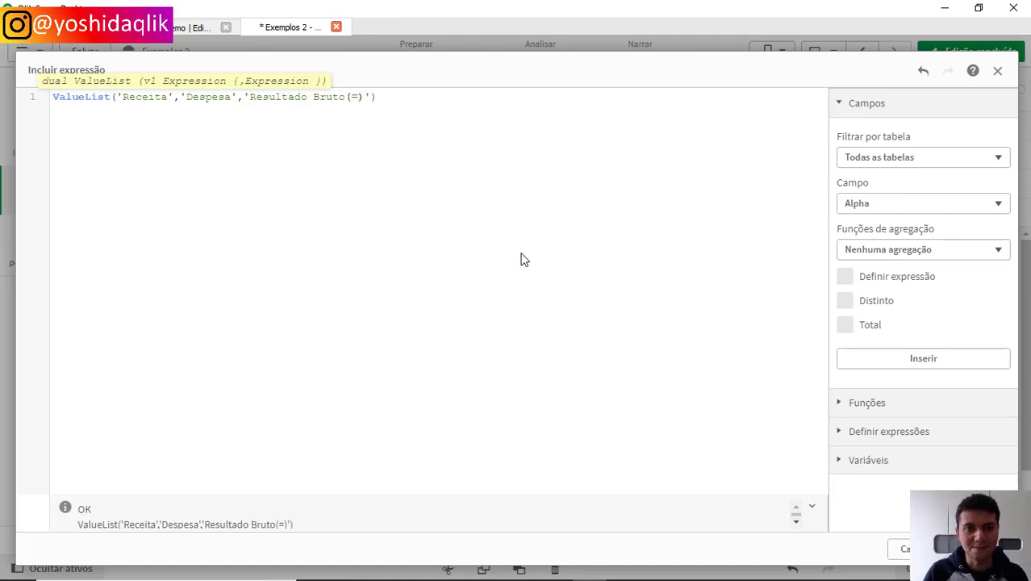
key("ctrl+a")
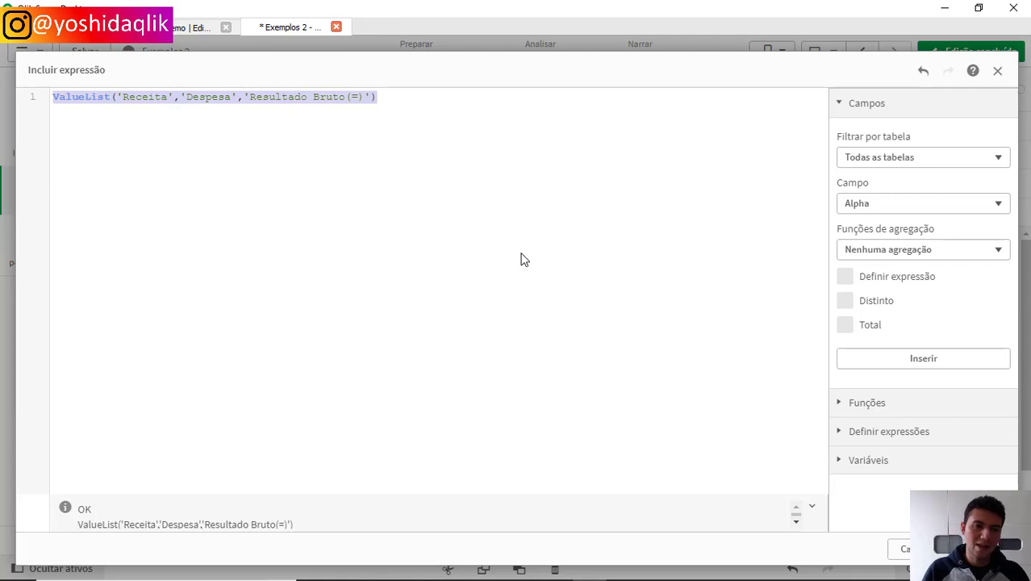
left_click(981, 548)
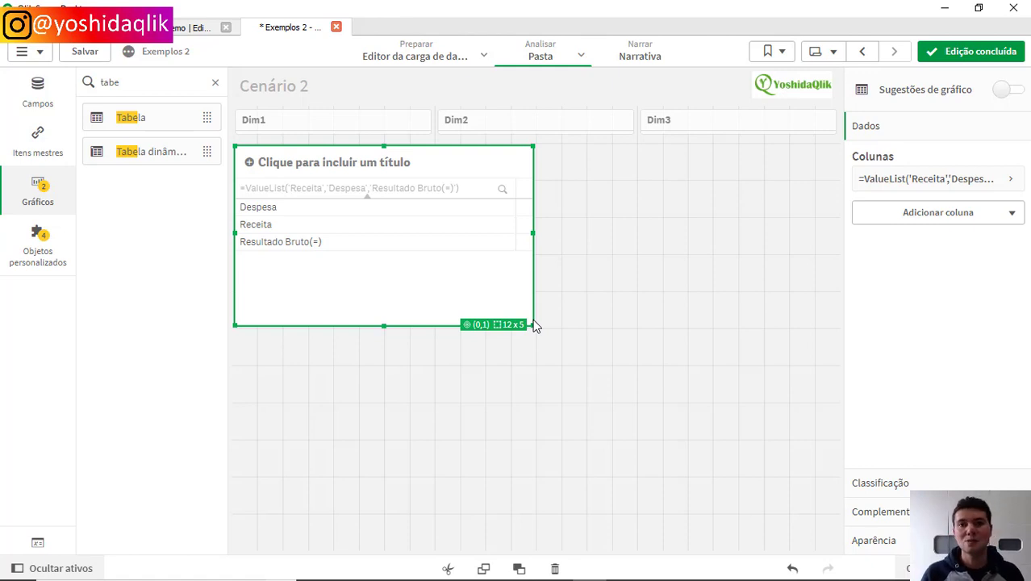
- Add a measure column to the table using the copied expression ValueList('Receita','Despesa','Resultado Bruto(=)')
left_click(933, 219)
left_click(922, 286)
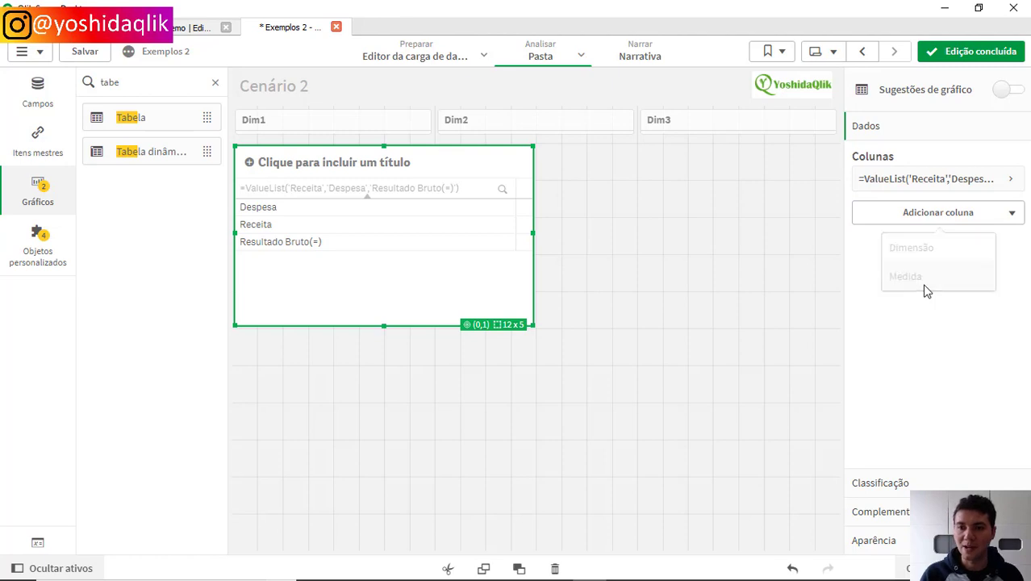
left_click(1003, 252)
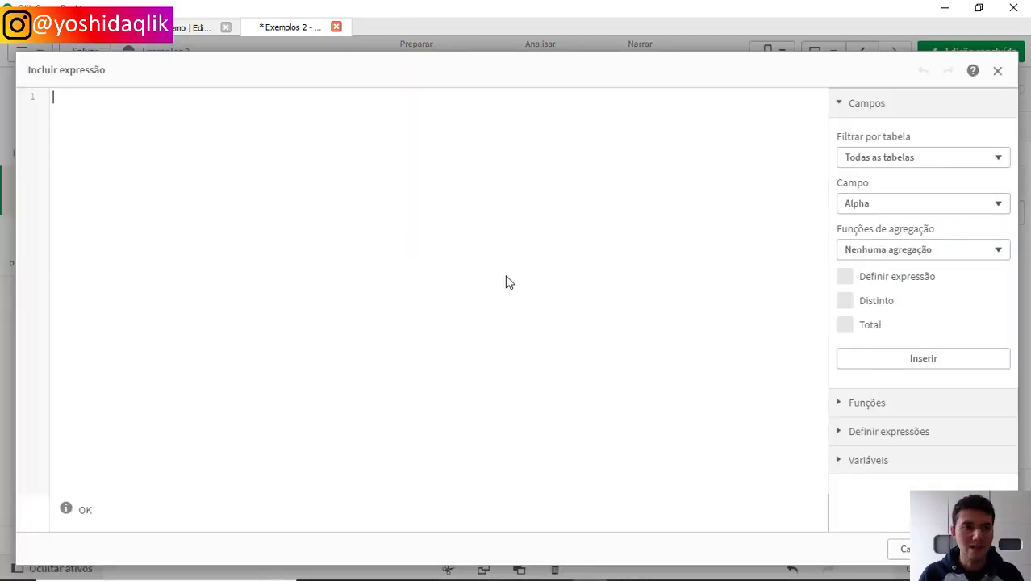
key("ctrl+v")
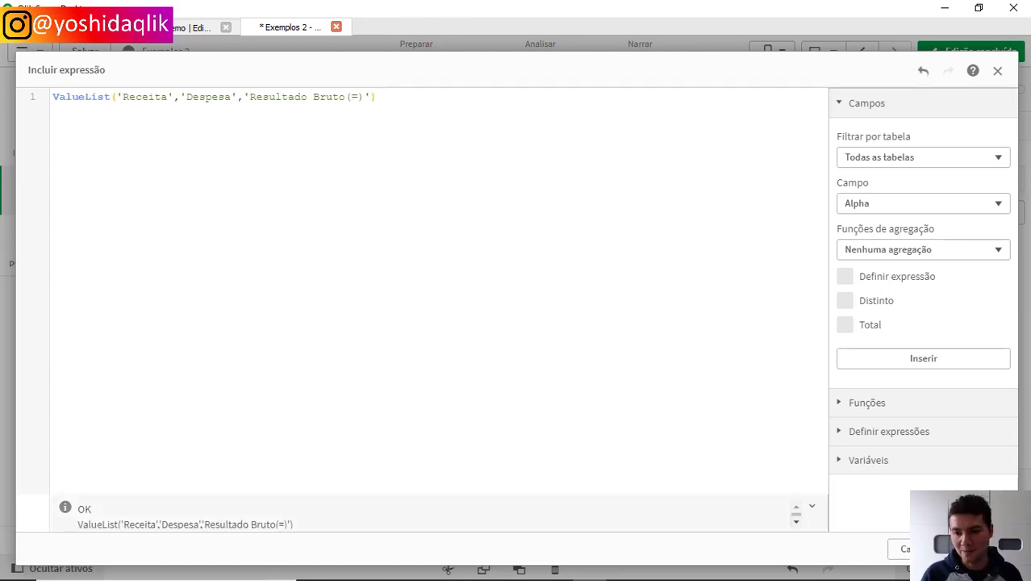
left_click(981, 549)
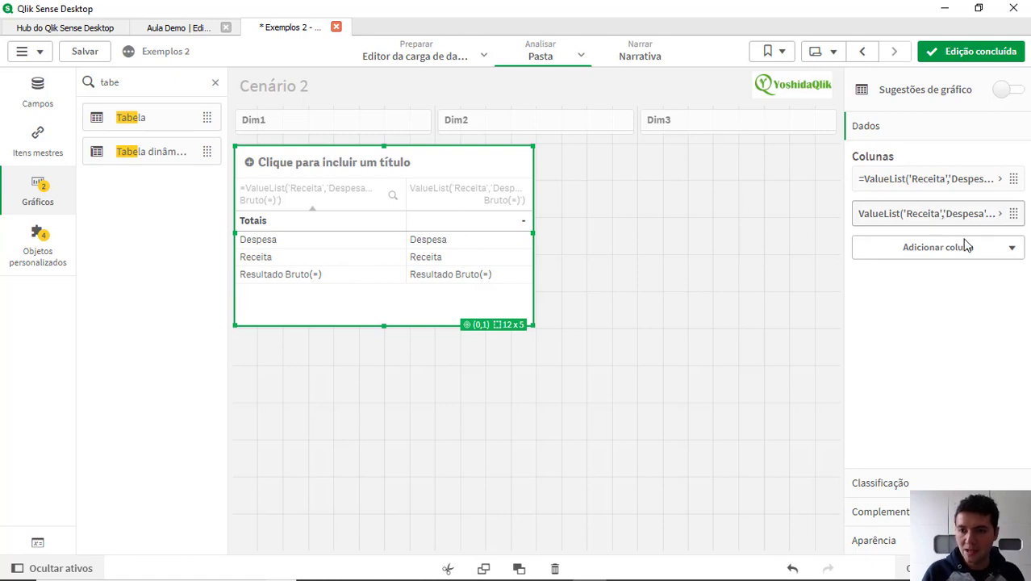
- Wrap the measure's ValueList expression in count() and apply it
left_click(960, 213)
left_click(988, 262)
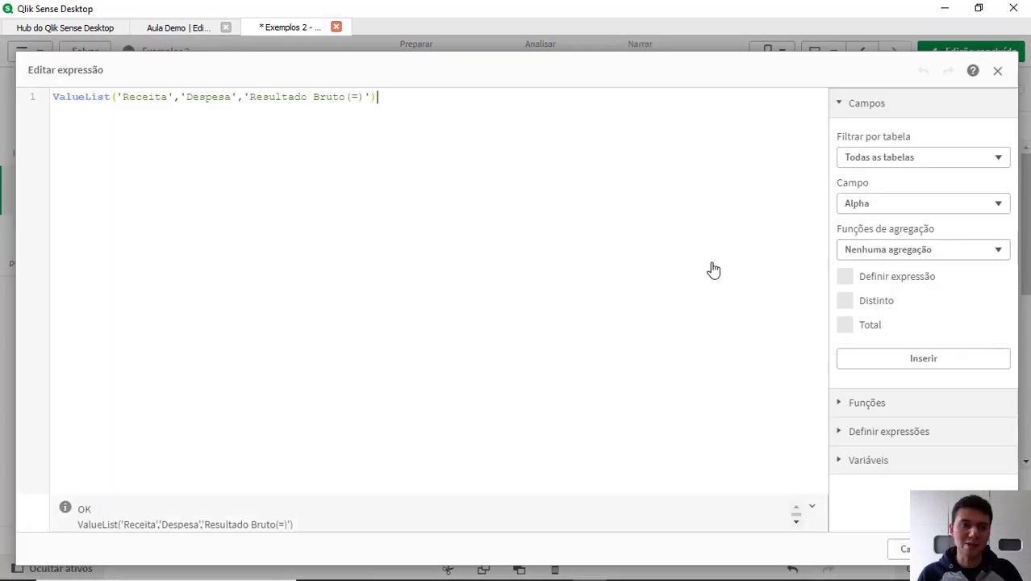
type("count(")
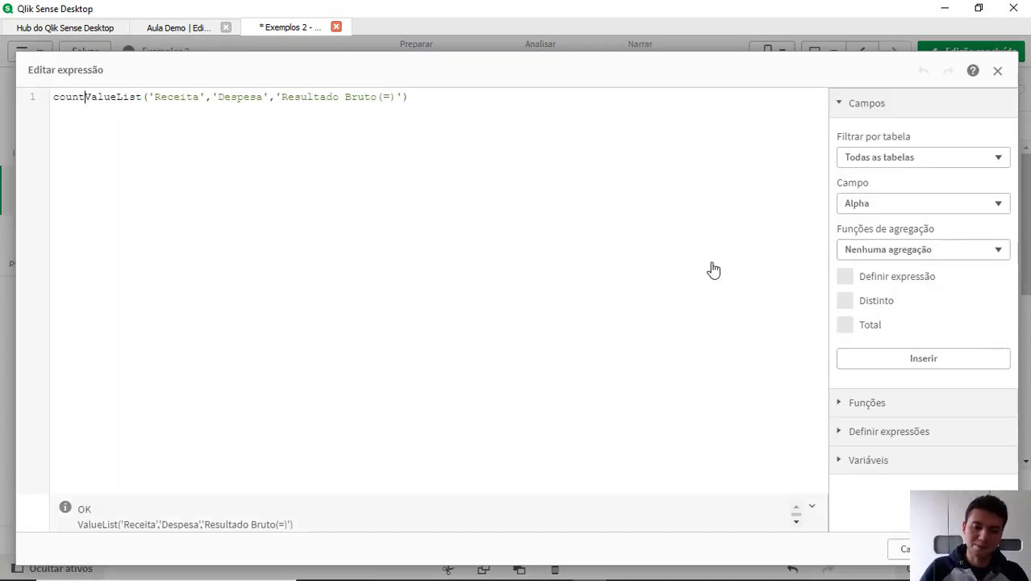
type(")")
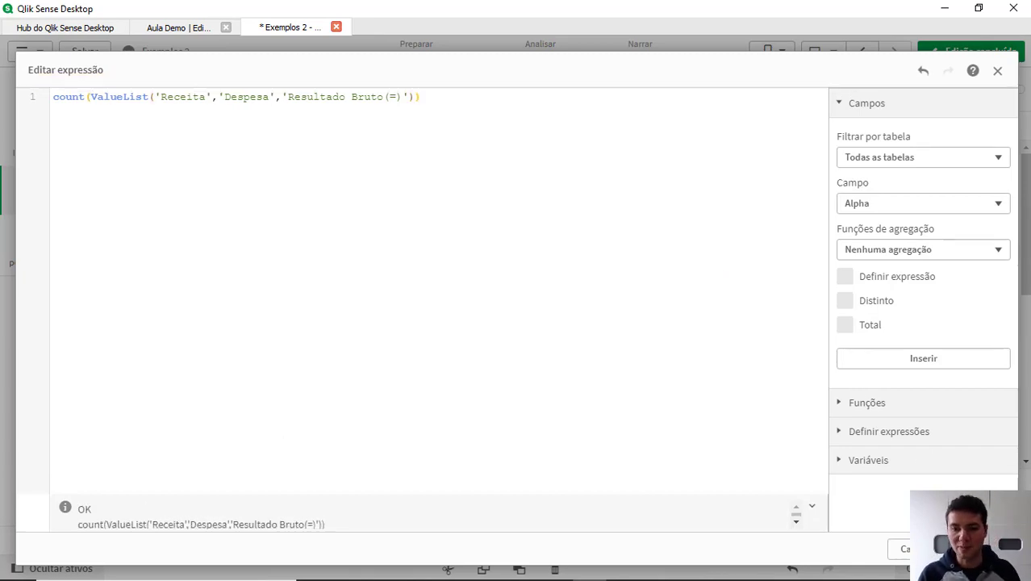
key("ctrl+Return")
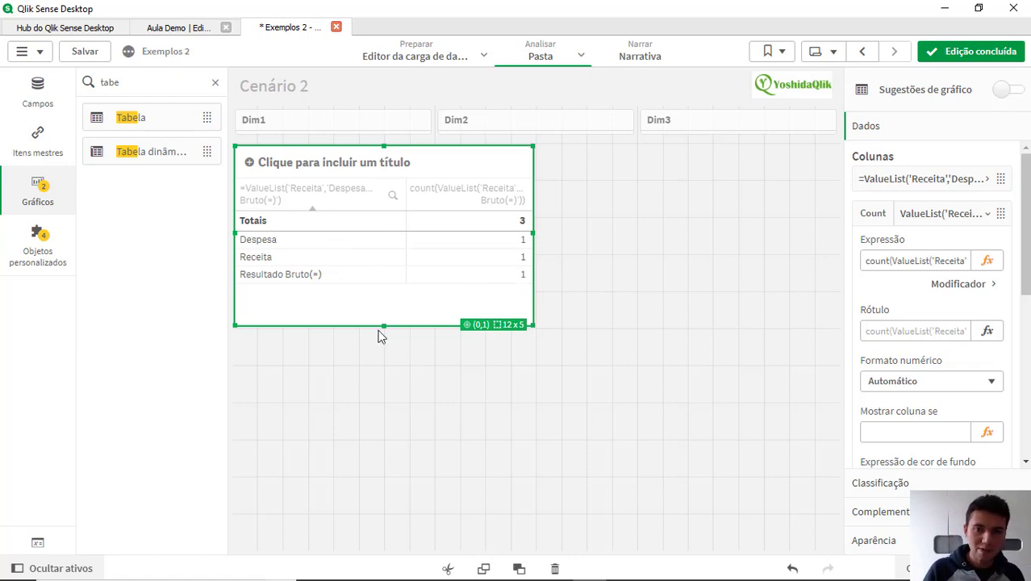
- Set the count measure's totals function to Nenhum
scroll(934, 395, "down", 4)
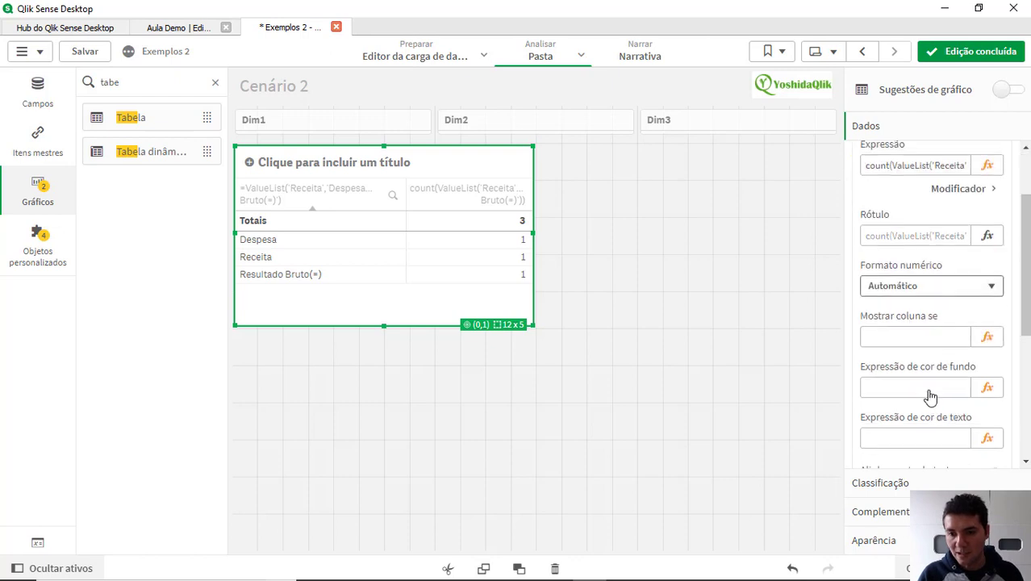
scroll(928, 369, "down", 2)
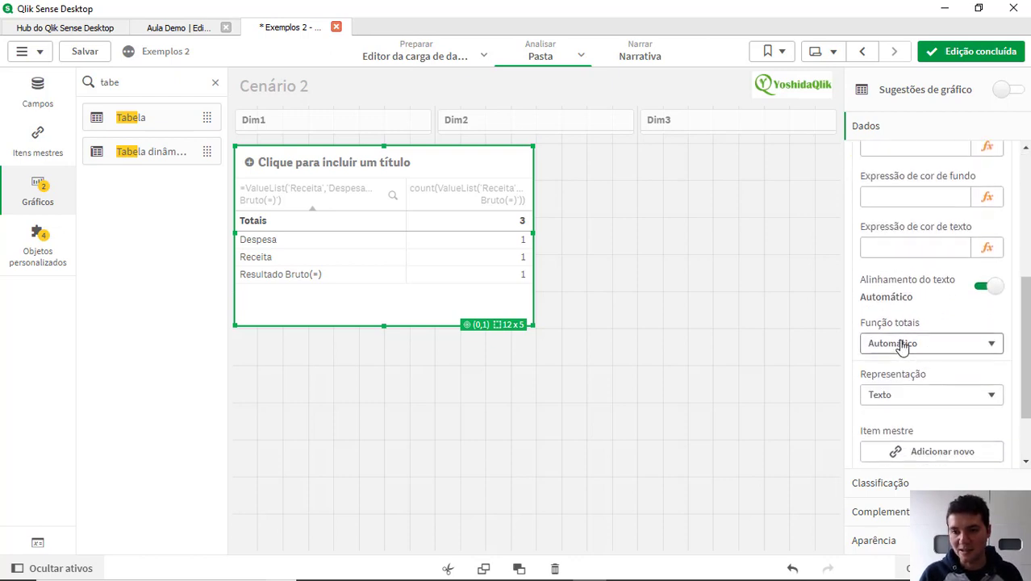
left_click(901, 349)
left_click(895, 443)
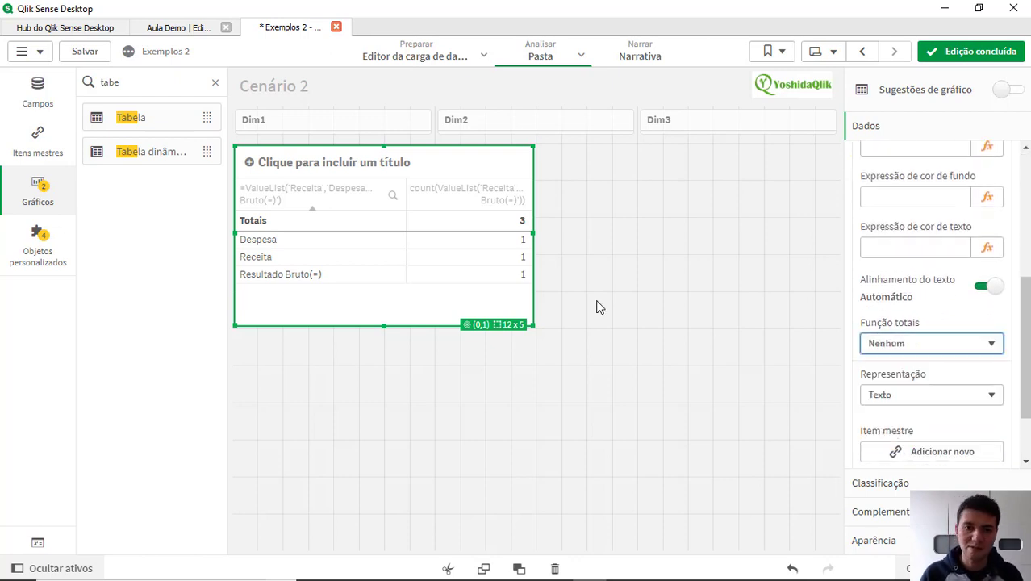
scroll(934, 324, "up", 6)
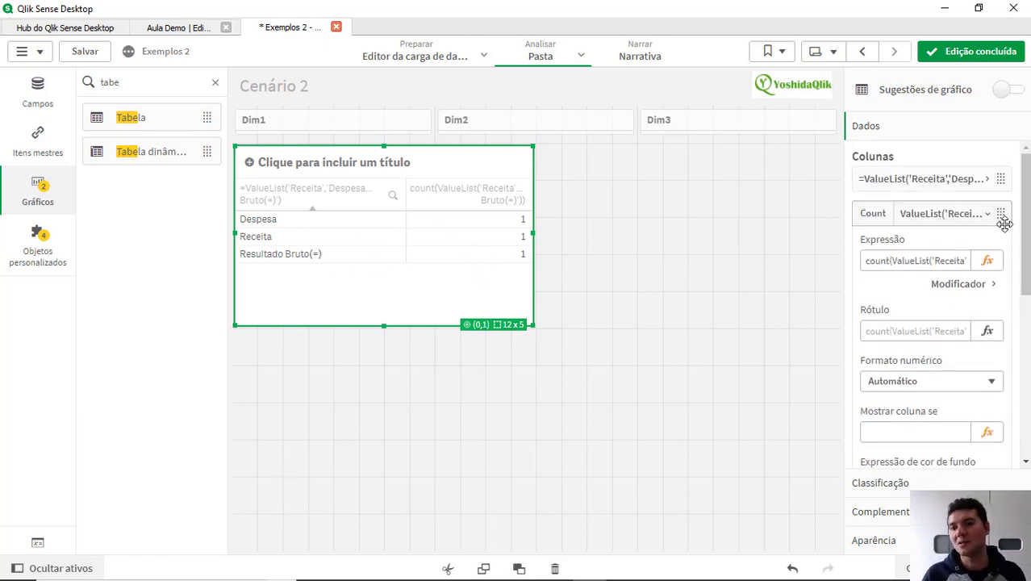
- In the measure's expression, replace the count( wrapper around the ValueList function with If(
left_click(988, 263)
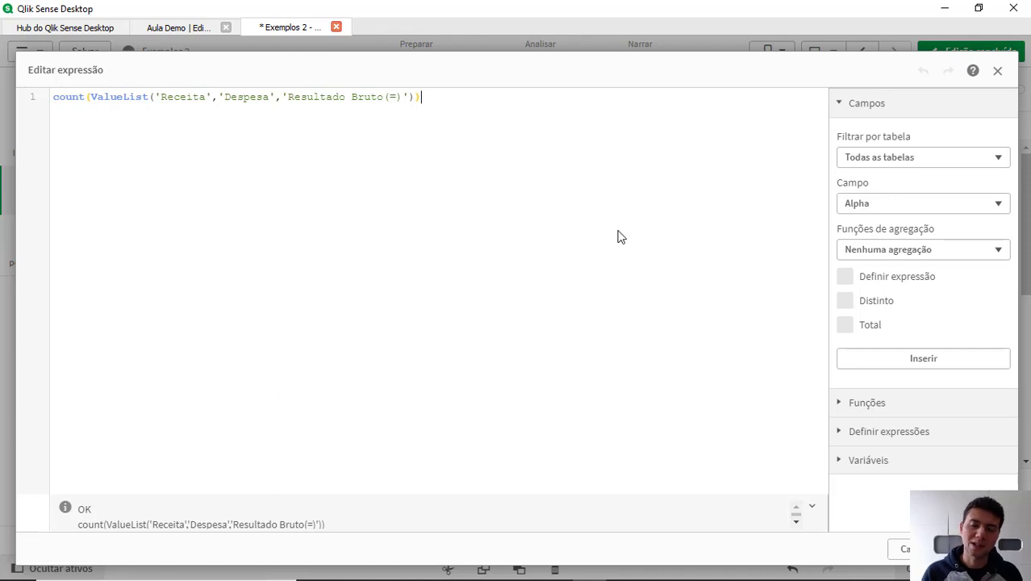
left_click(619, 236)
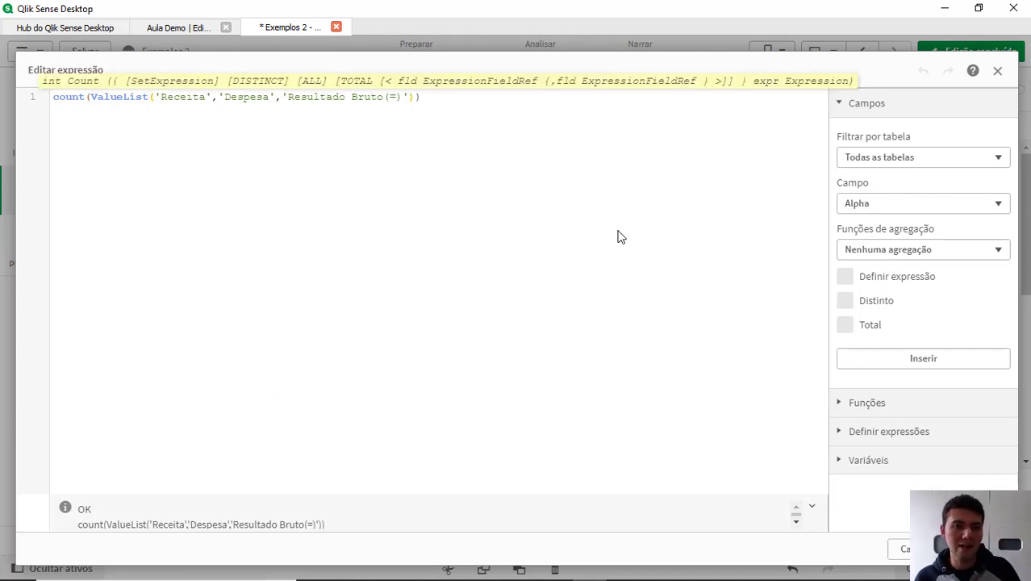
key("Home")
key("Right")
key("Right")
key("Right")
key("Right")
key("Right")
key("Right")
key("shift+Home")
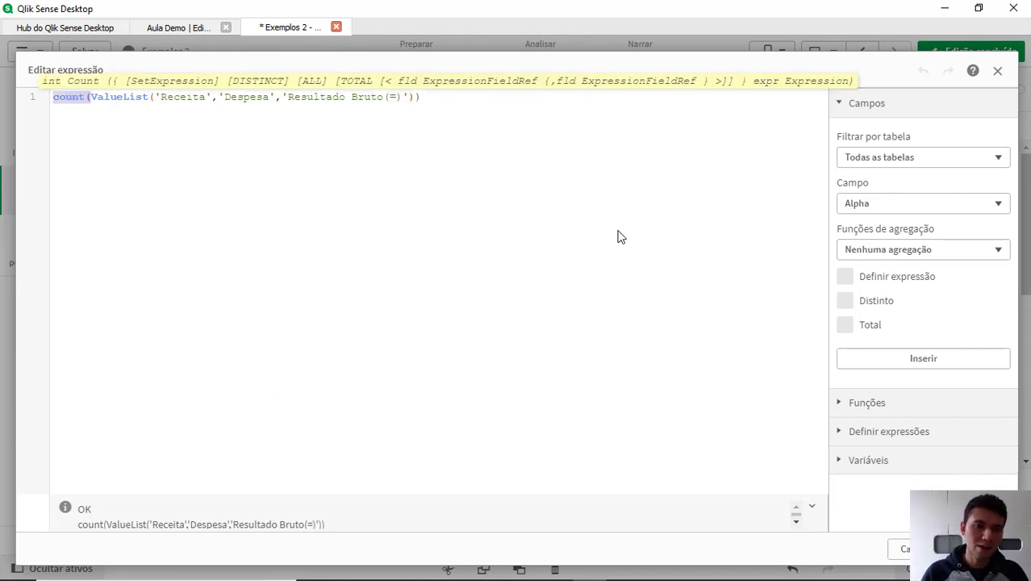
type("If(")
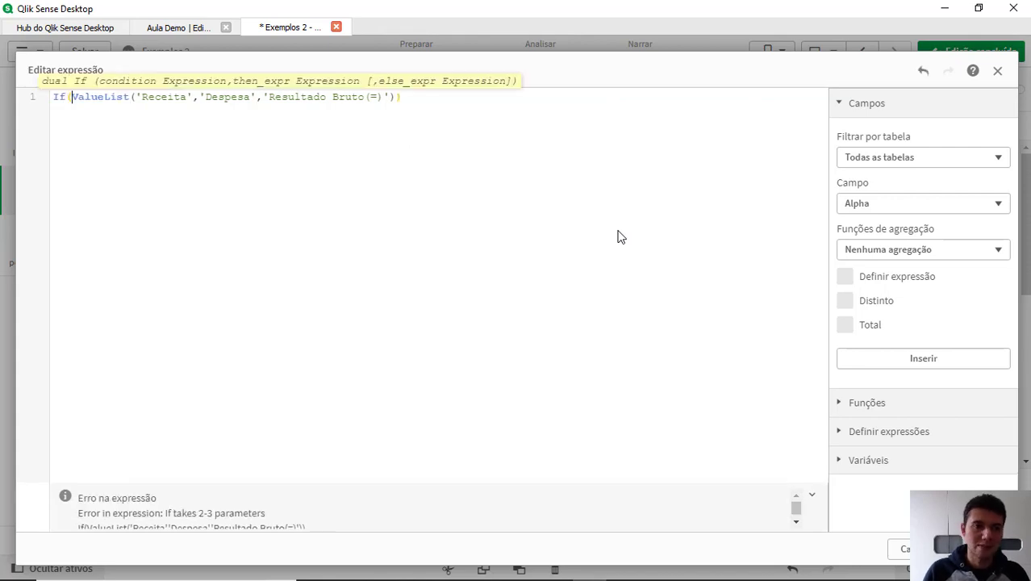
key("End")
key("BackSpace")
type(")")
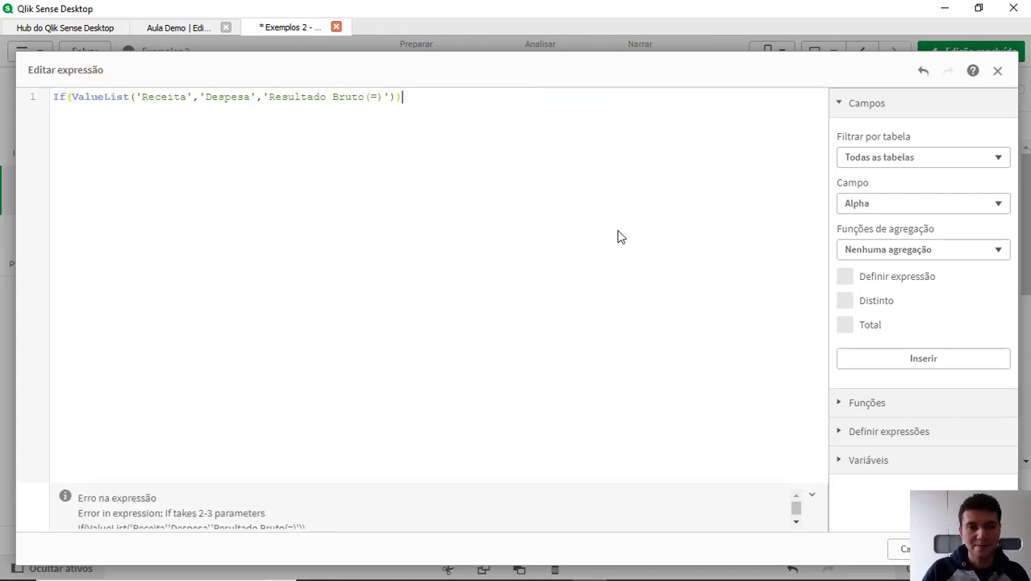
- Complete the If condition by comparing the ValueList with 'Receita' and return 1000 when it matches
key("Left")
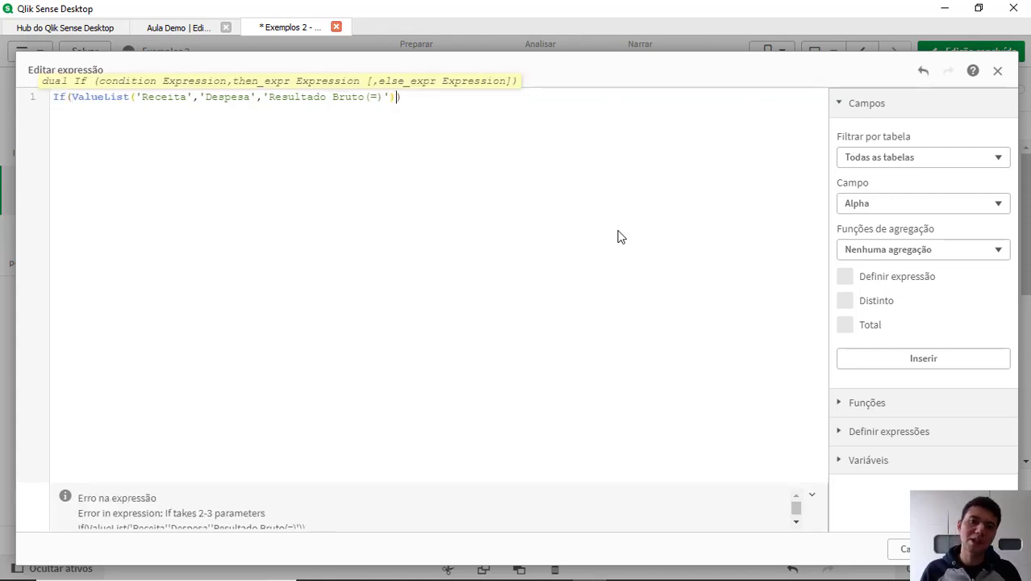
type(",")
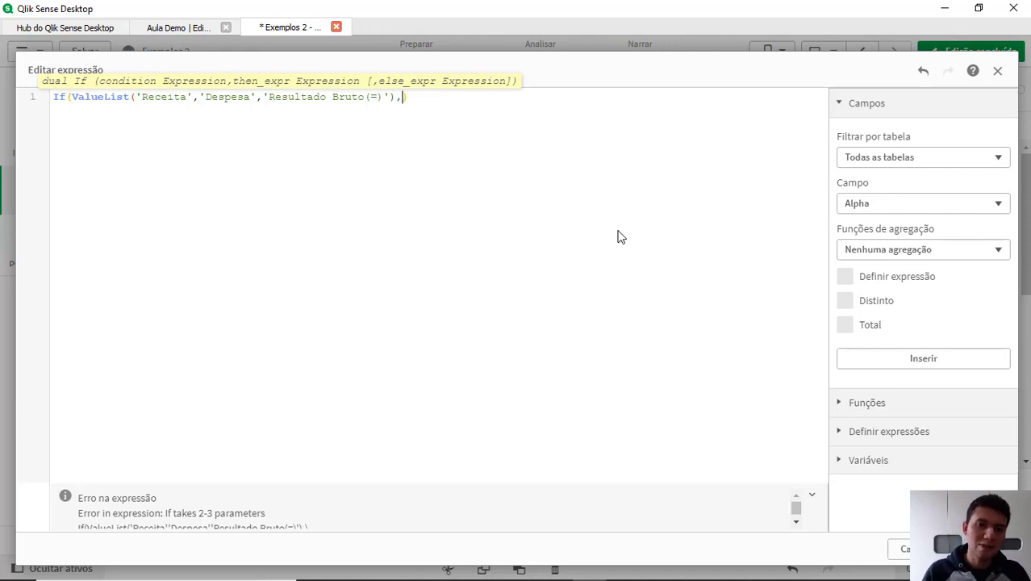
key("Left")
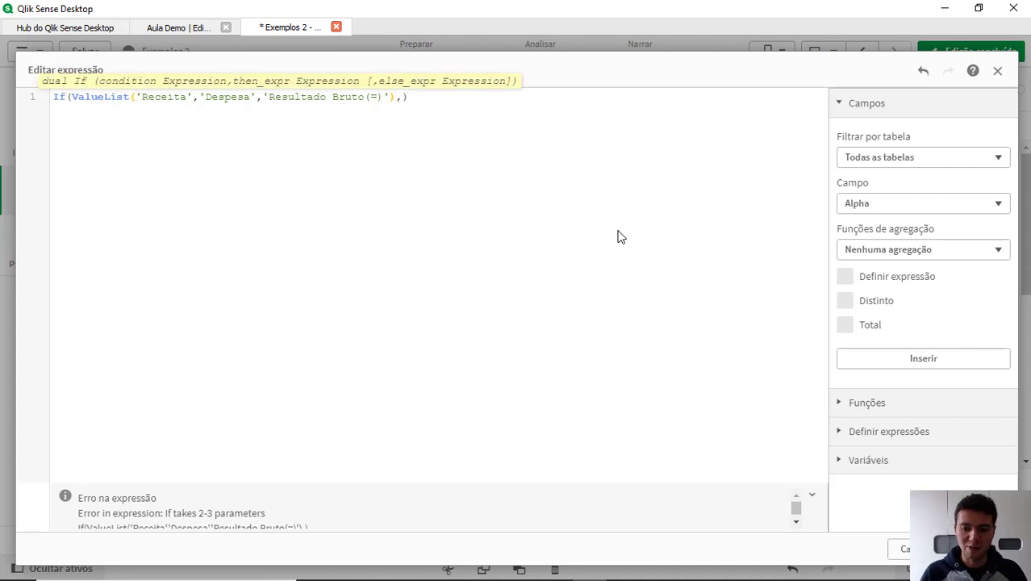
type("='")
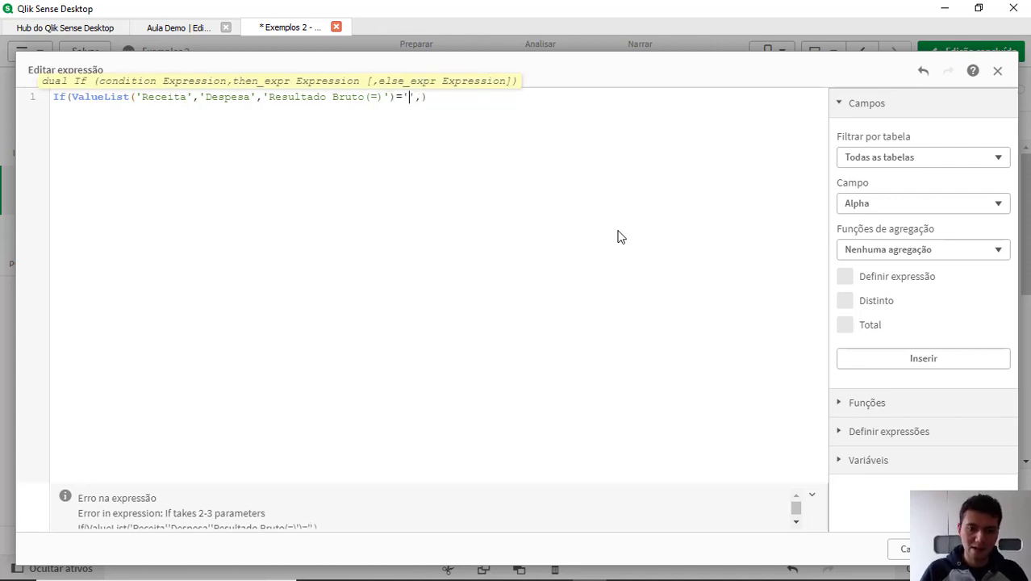
type("Receita")
key("Right")
key("Right")
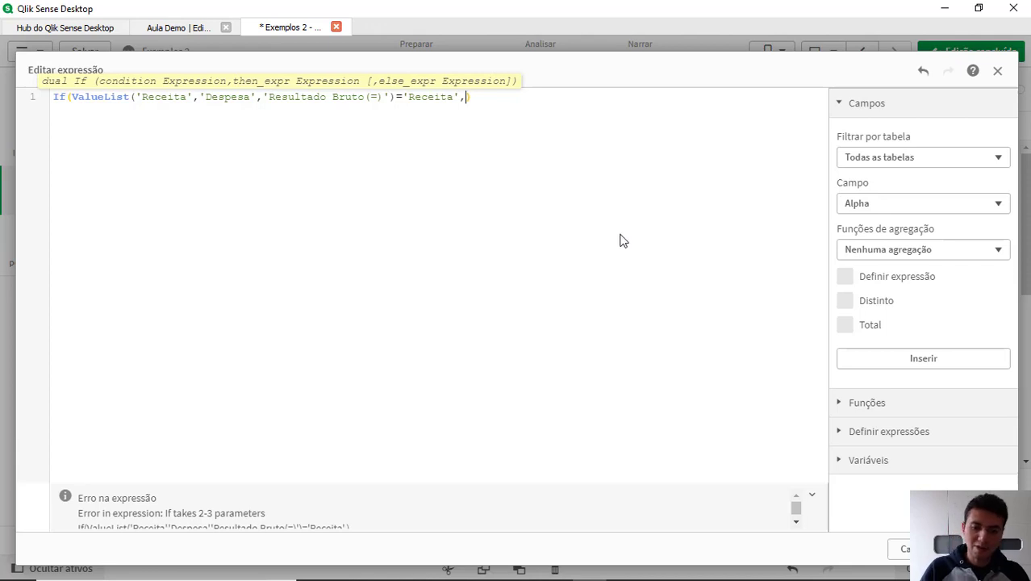
type("1000")
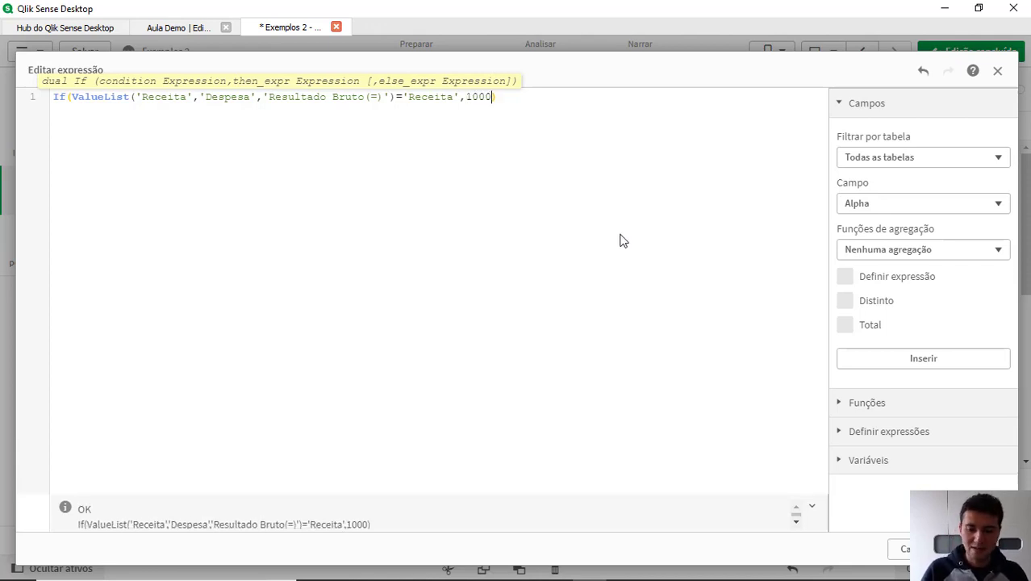
- Nest a copy of the If(ValueList('Receita','Despesa','Resultado Bruto(=)')='Receita',1000, line on line 2 as the else branch
type(",")
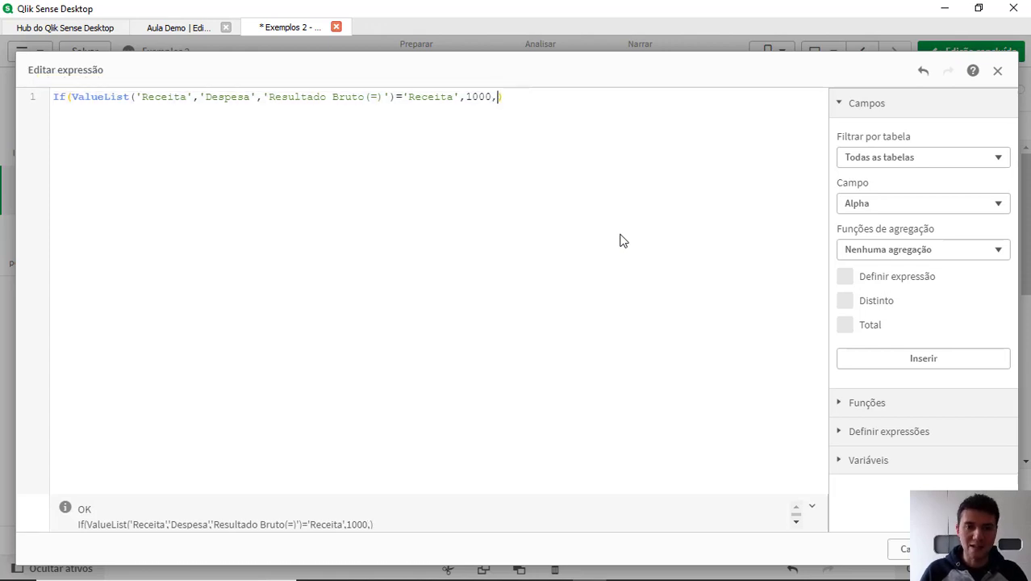
key("Return")
type("If(ValueList('Receita','Despesa','Resultado Bruto(=)')='Receita',1000,")
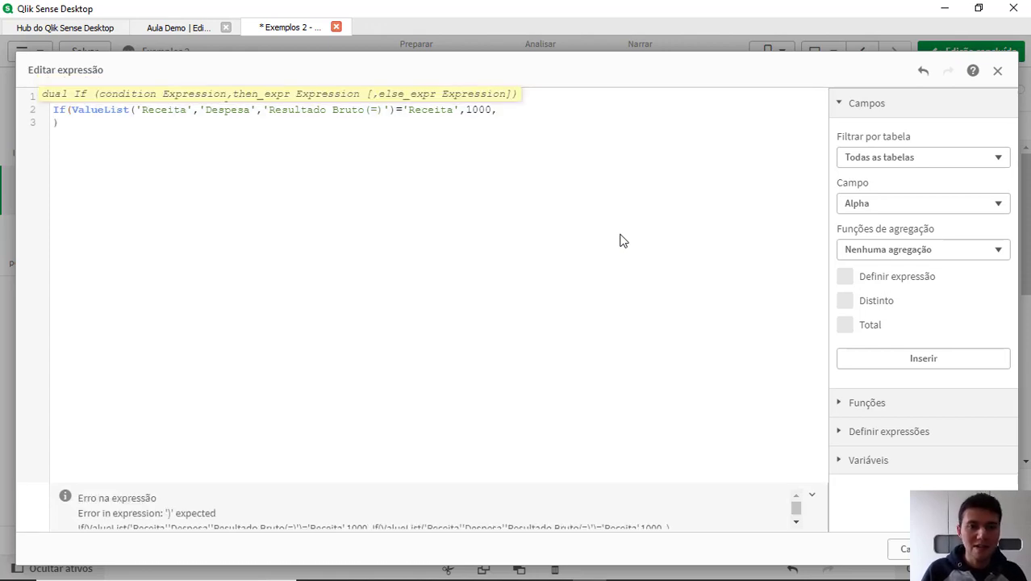
- Copy the word Despesa from the second ValueList and put it in place of the second If's 1000
double_click(220, 113)
key("ctrl+c")
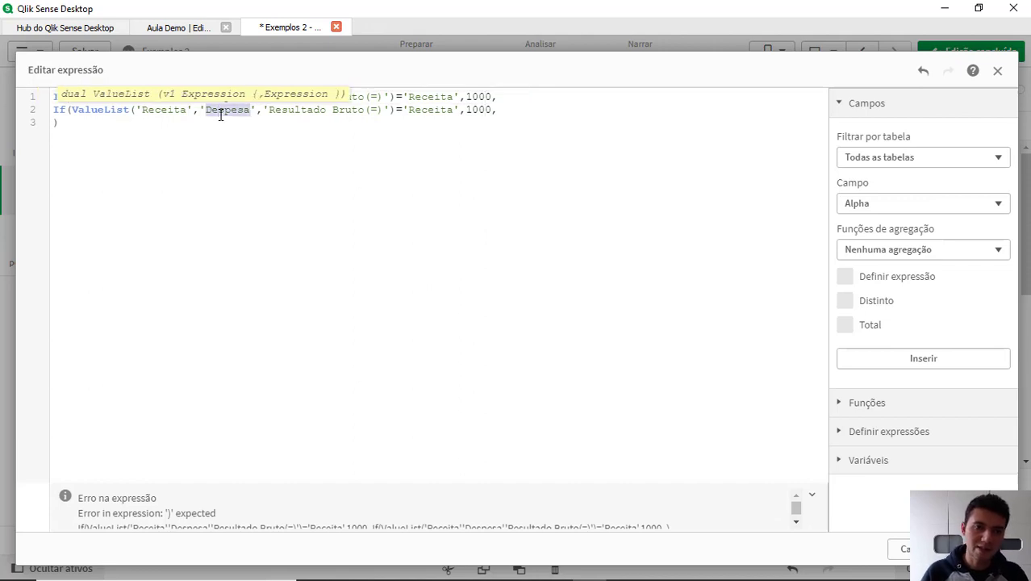
double_click(482, 110)
key("ctrl+v")
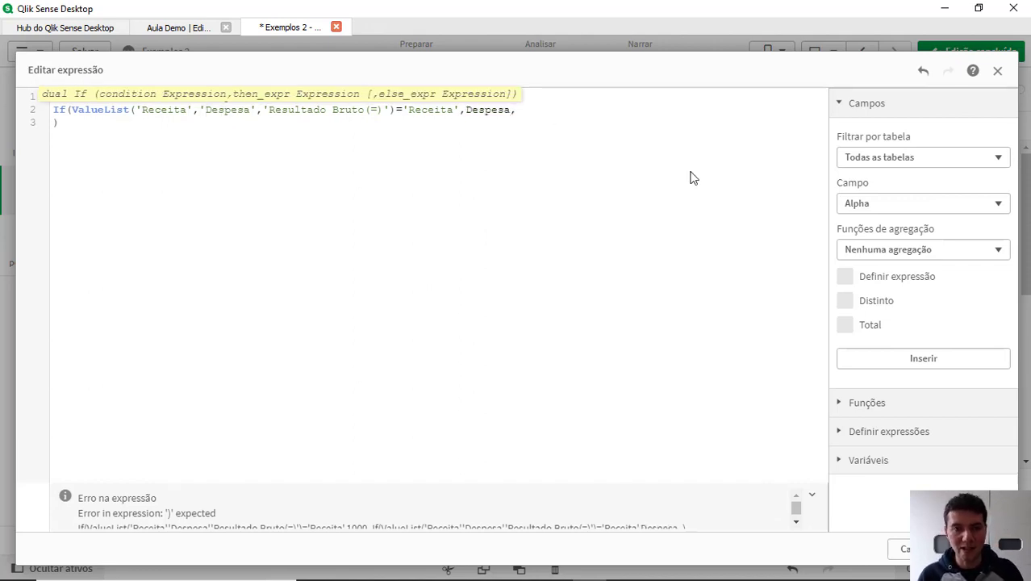
- Set the second If's result to -500 and add the missing closing parenthesis for the nested If
key("shift+Left")
key("shift+Left")
key("shift+Left")
key("shift+Left")
key("shift+Left")
key("shift+Left")
key("shift+Left")
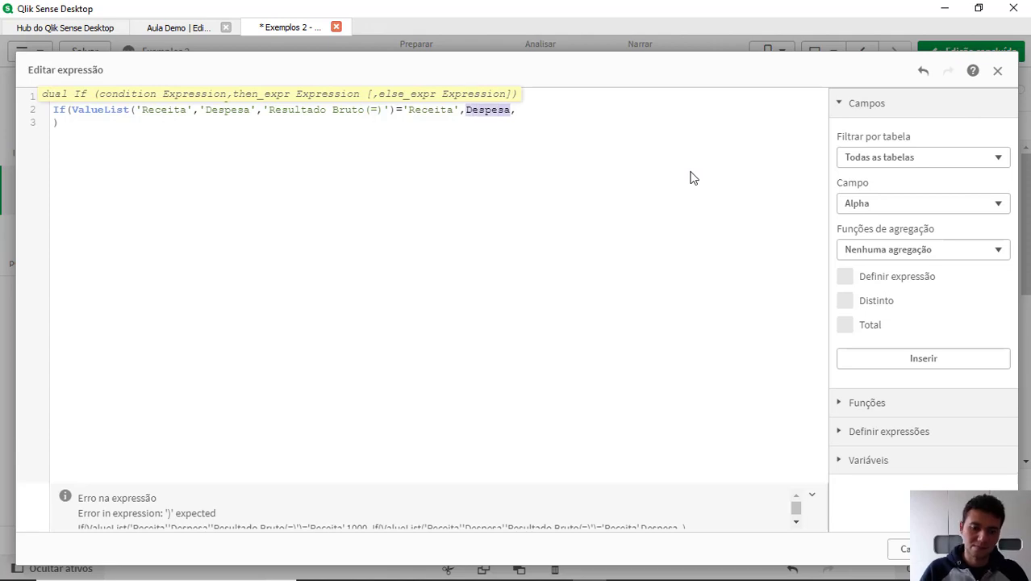
type("500")
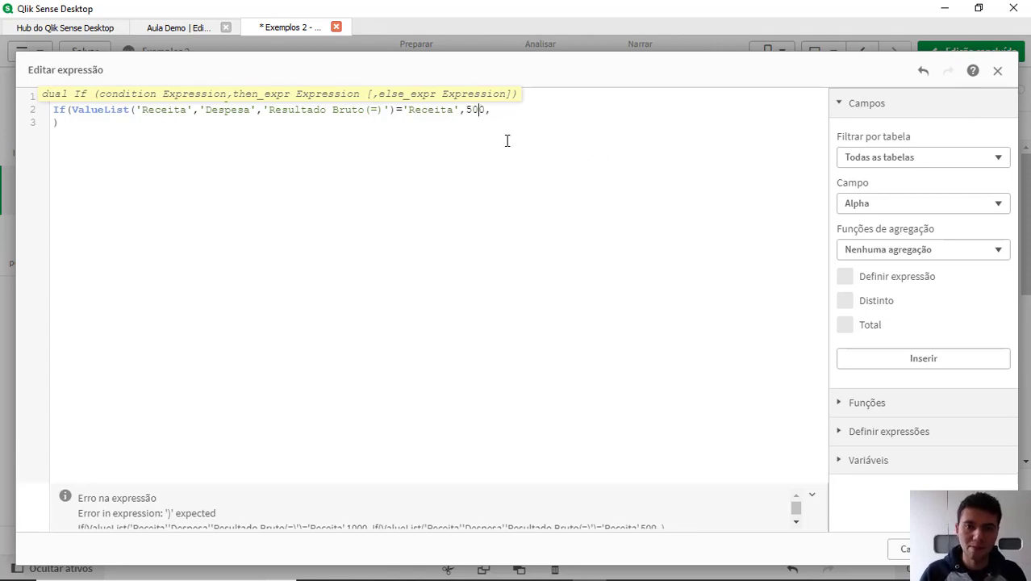
type("-")
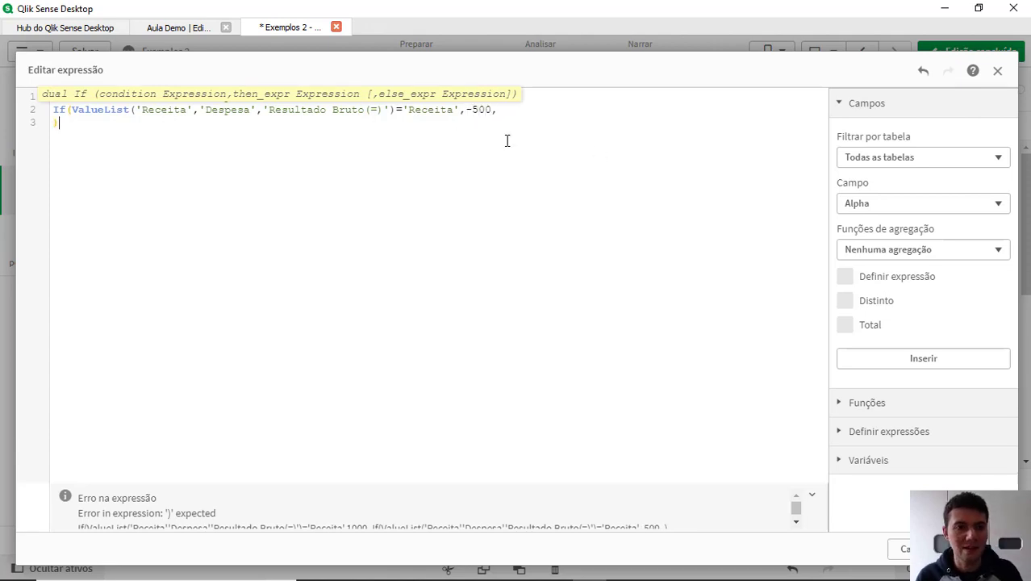
type(")")
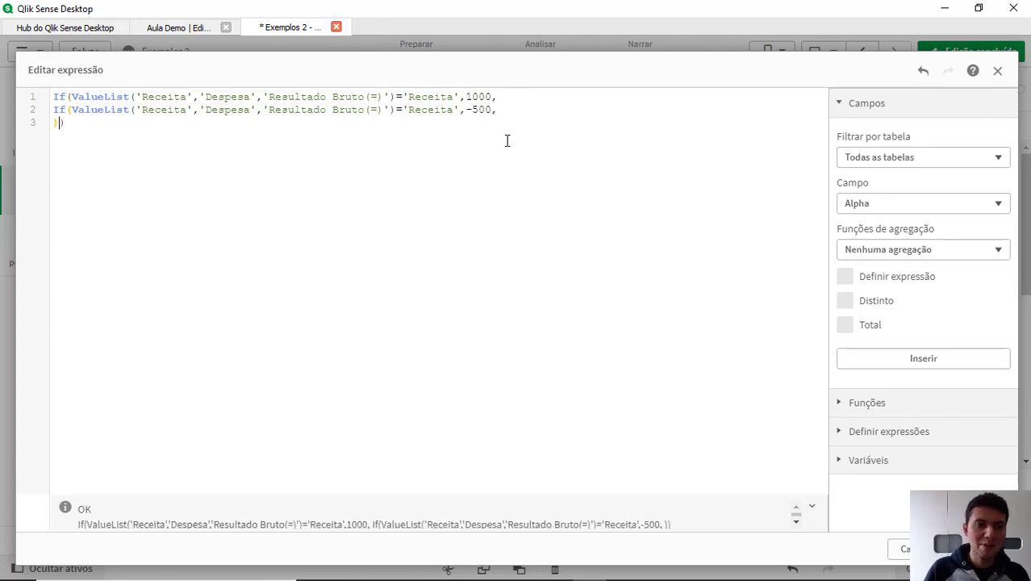
- Enter 1000-500 as the final else value on its own line before the closing parentheses
key("Left")
key("Return")
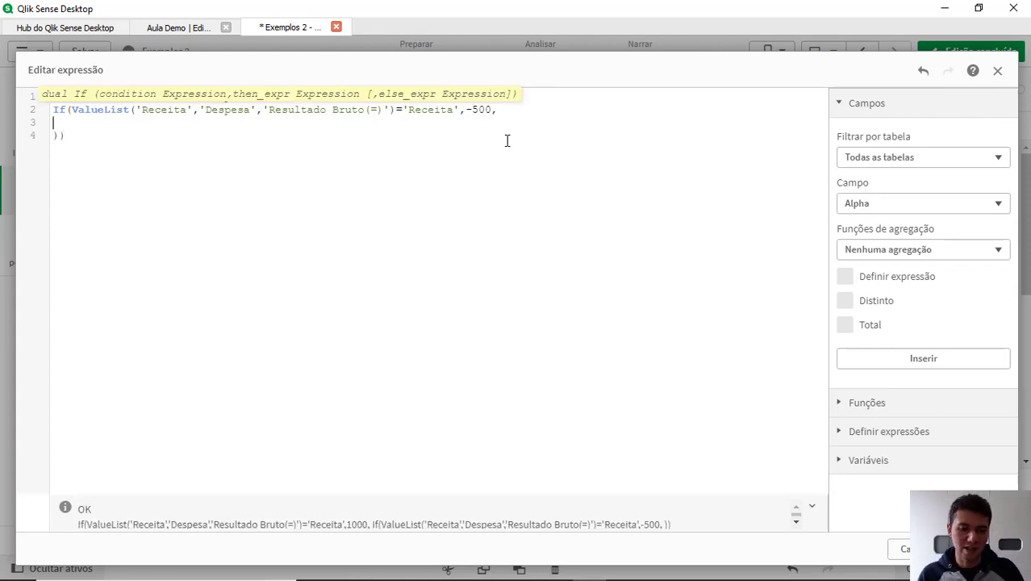
type("1000-")
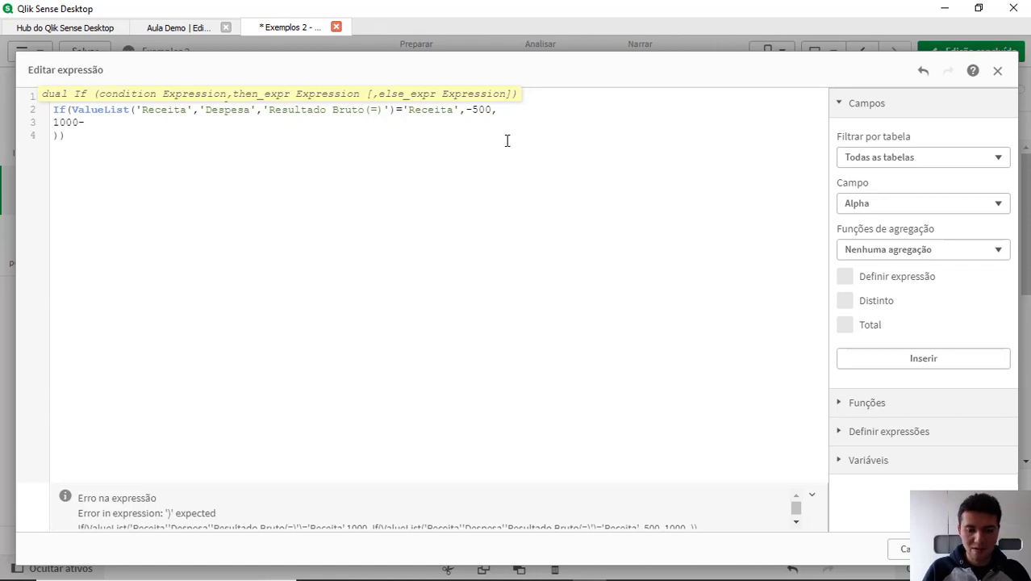
type("500")
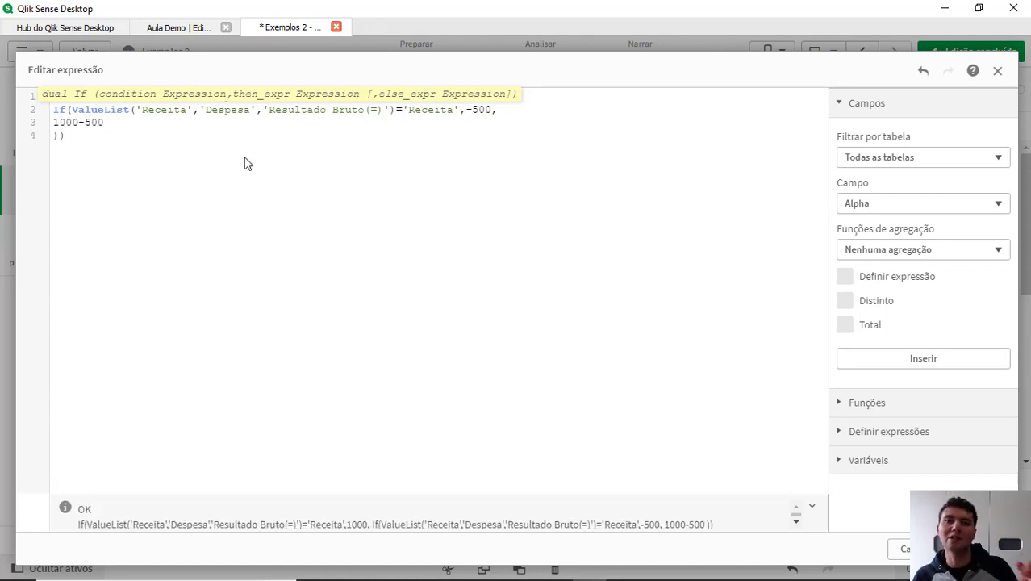
- Write sum(Expression1) after 1000-500 on line 3, inserting Expression1 from the list of available fields
type("   s")
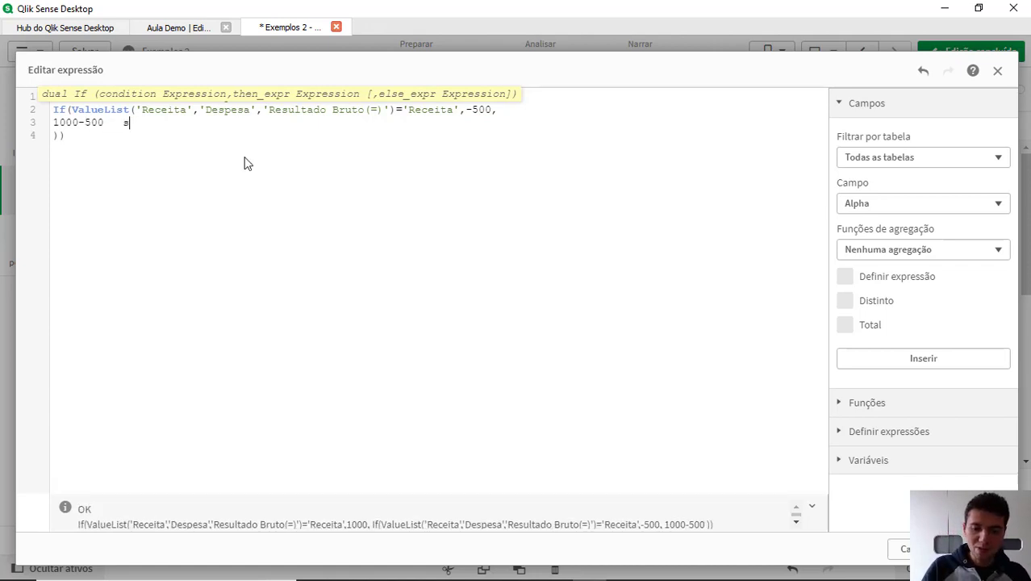
type("um(")
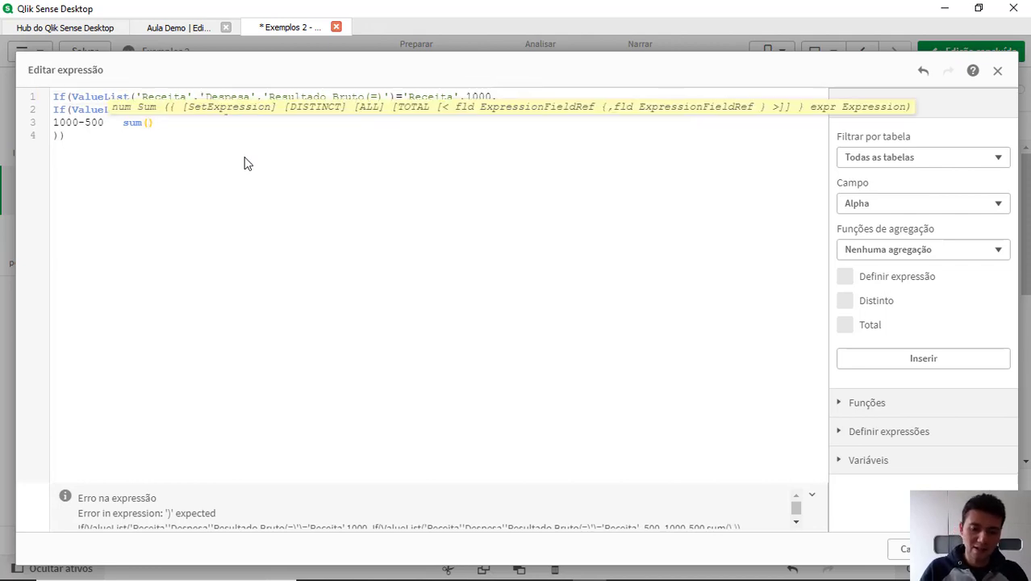
type("exp1")
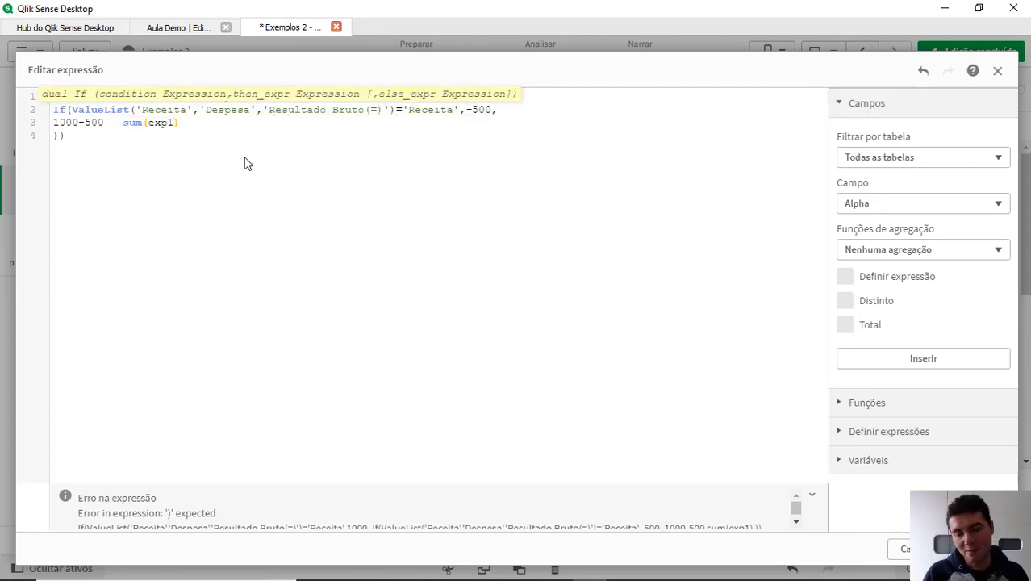
key("BackSpace")
key("BackSpace")
key("BackSpace")
key("BackSpace")
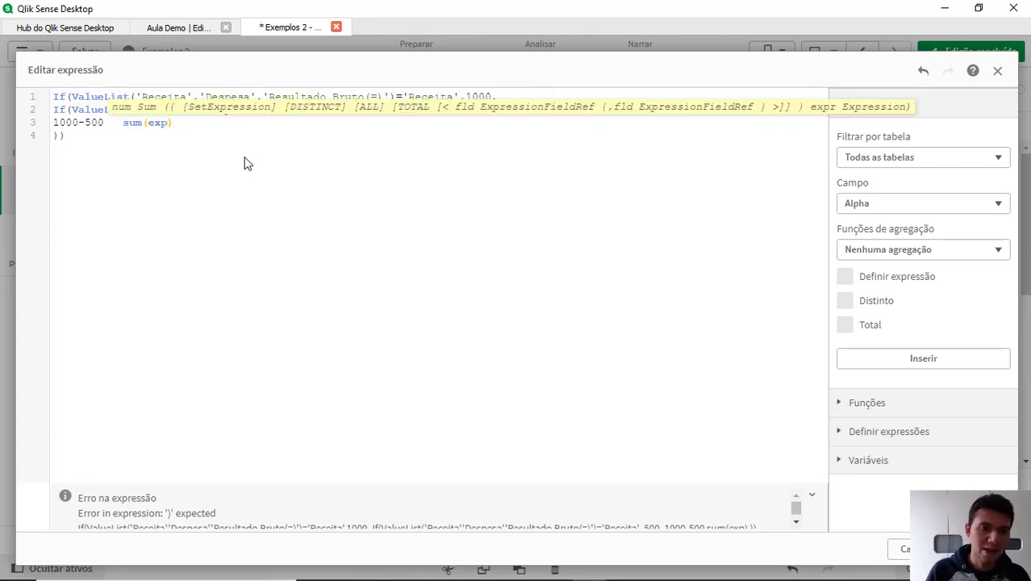
key("BackSpace")
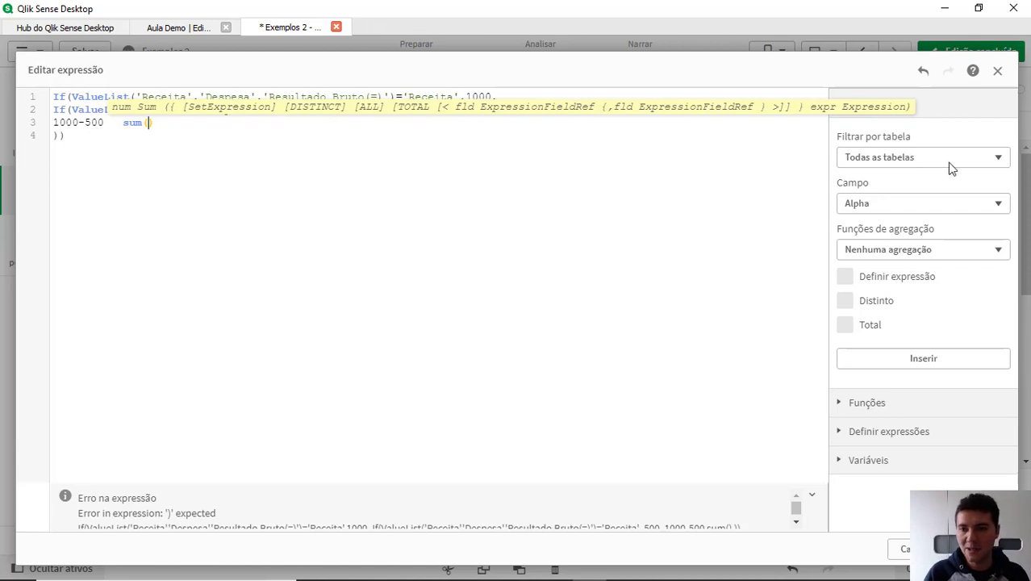
left_click(894, 207)
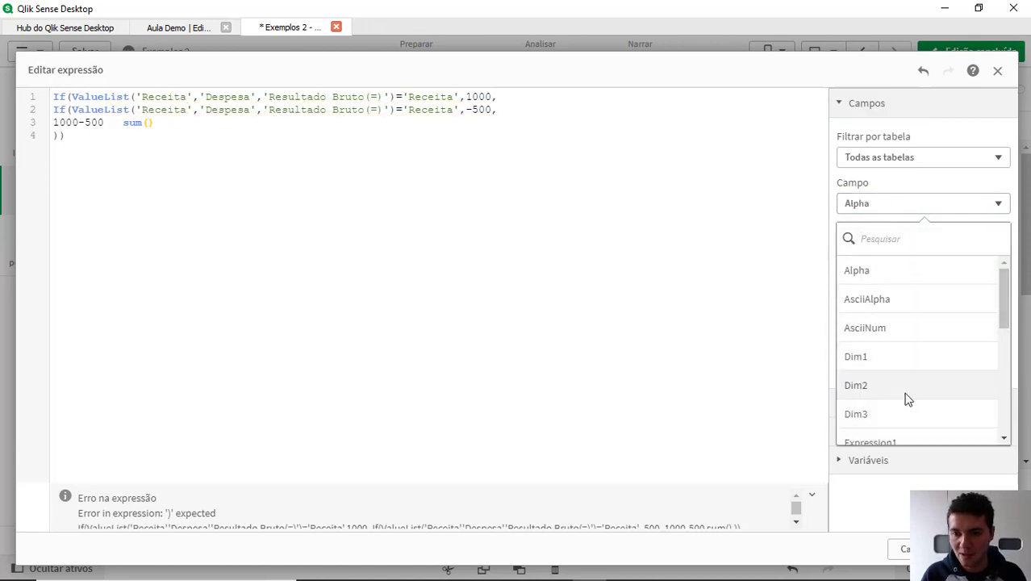
scroll(904, 396, "down", 3)
left_click(900, 284)
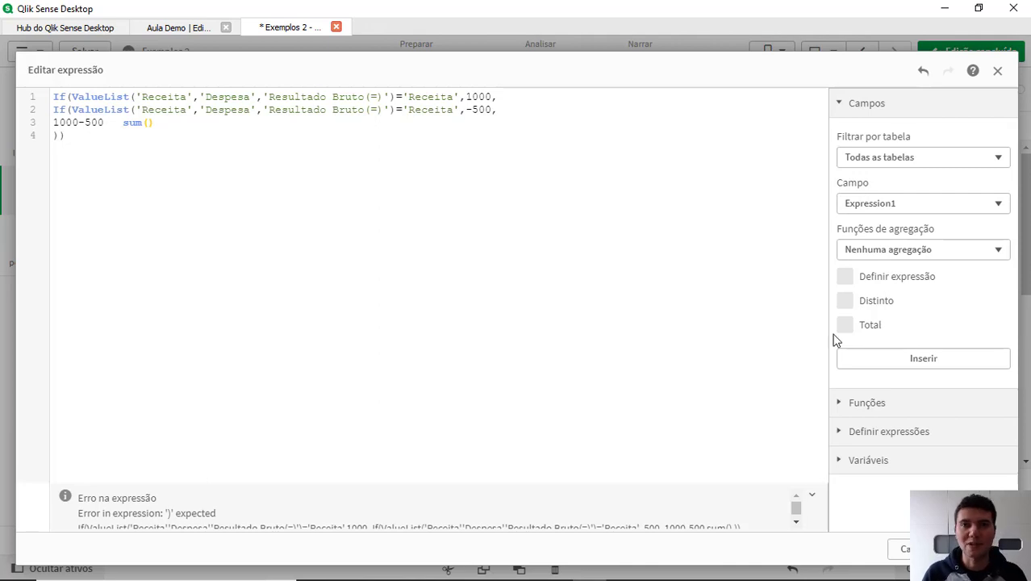
left_click(911, 364)
key("End")
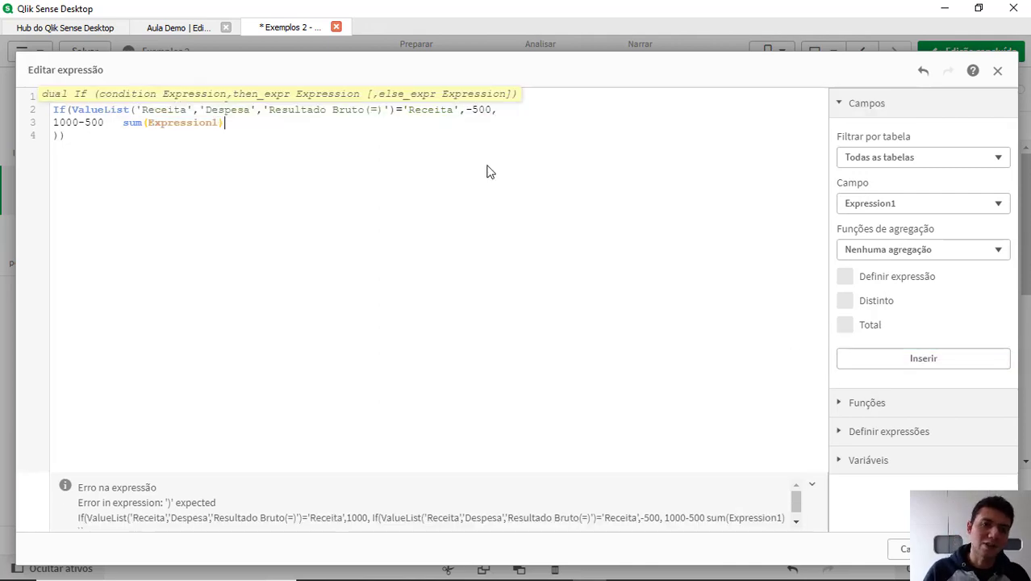
- Move sum(Expression1) into the first If in place of its 1000 result, clearing all of line 3
key("shift+Home")
key("shift+Right")
key("shift+Right")
key("shift+Right")
key("shift+Right")
key("shift+Right")
key("shift+Right")
key("shift+Right")
key("shift+Right")
key("shift+Right")
key("ctrl+c")
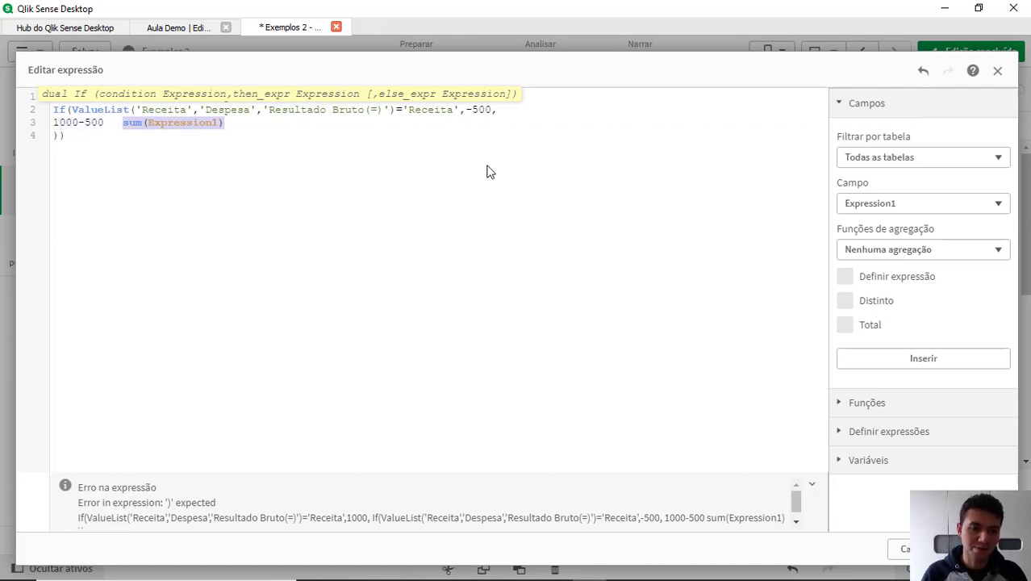
key("shift+Home")
key("BackSpace")
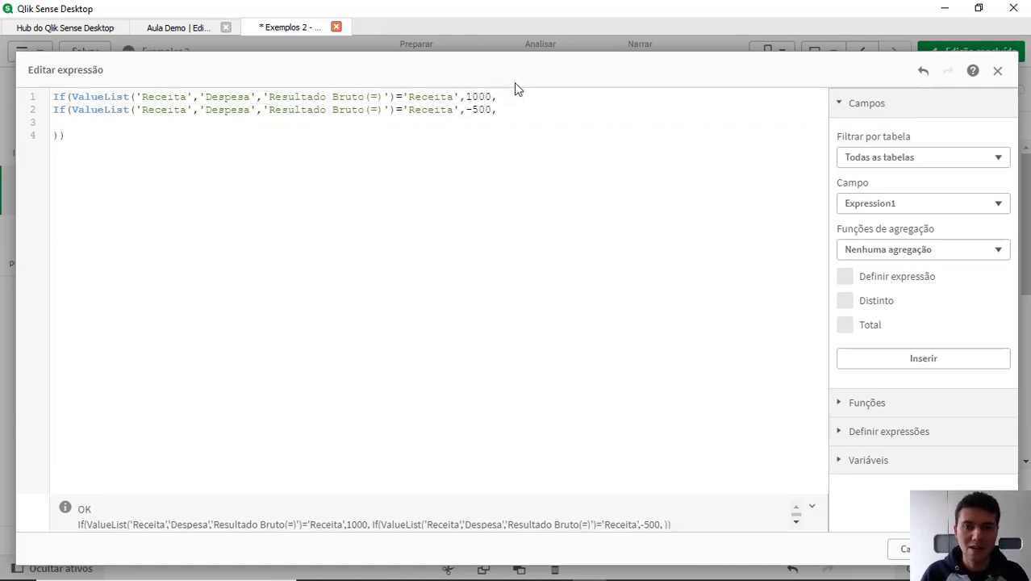
double_click(475, 96)
key("ctrl+v")
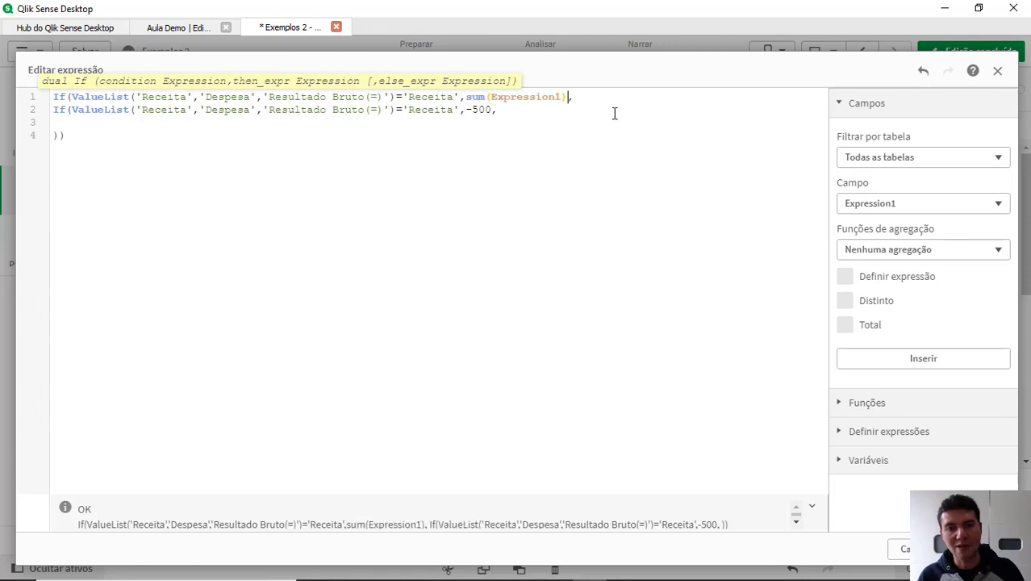
- Replace the second If's -500 result with -sum(Expression1)/2
left_click(492, 108)
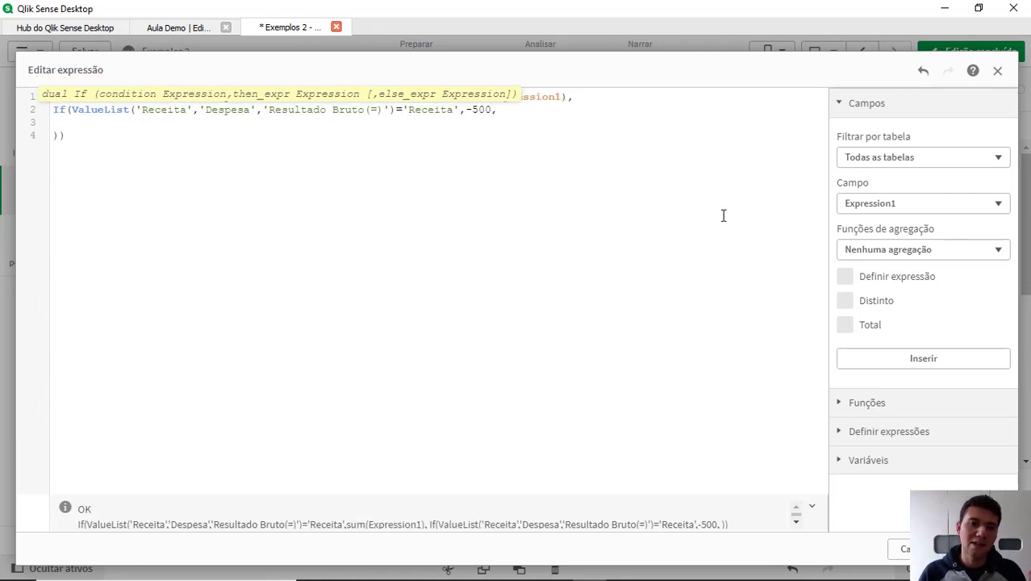
key("Left")
key("shift+Left")
key("shift+Left")
key("shift+Left")
key("shift+Left")
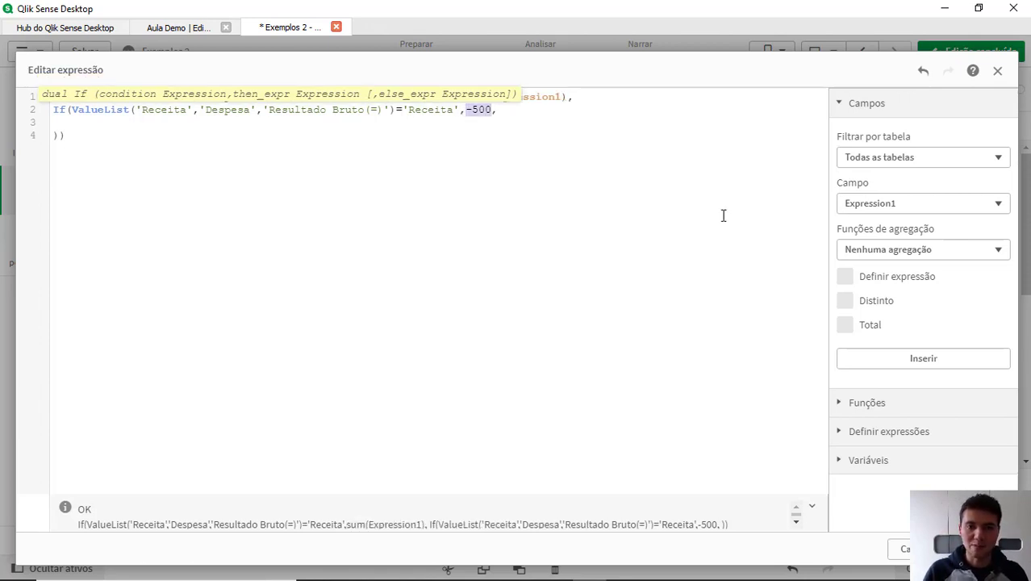
key("ctrl+v")
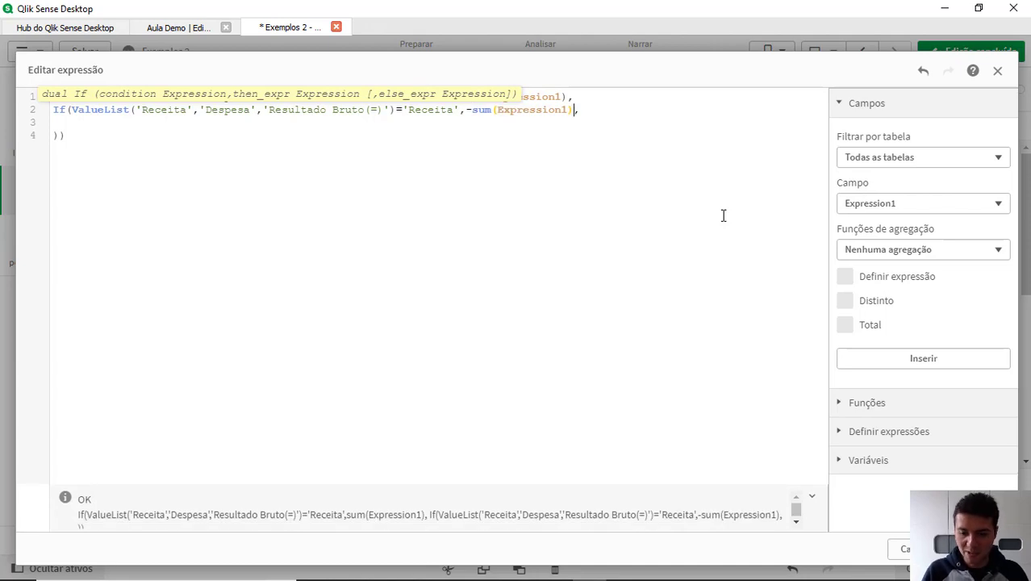
type("/2")
key("Down")
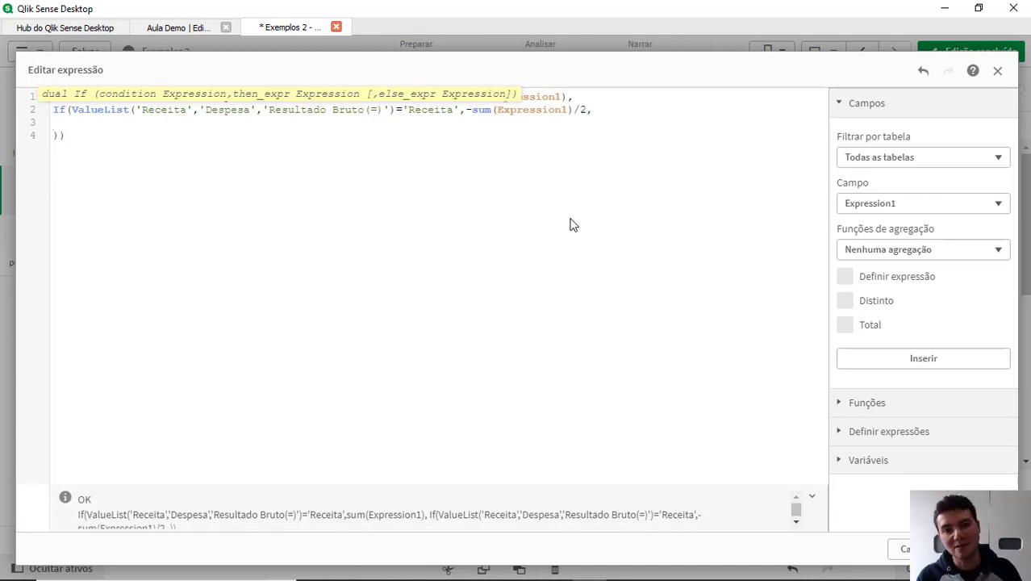
- Start the final else value on line 4 with sum(Expression1)+ and add an empty pair of parentheses on line 5
key("Return")
key("Up")
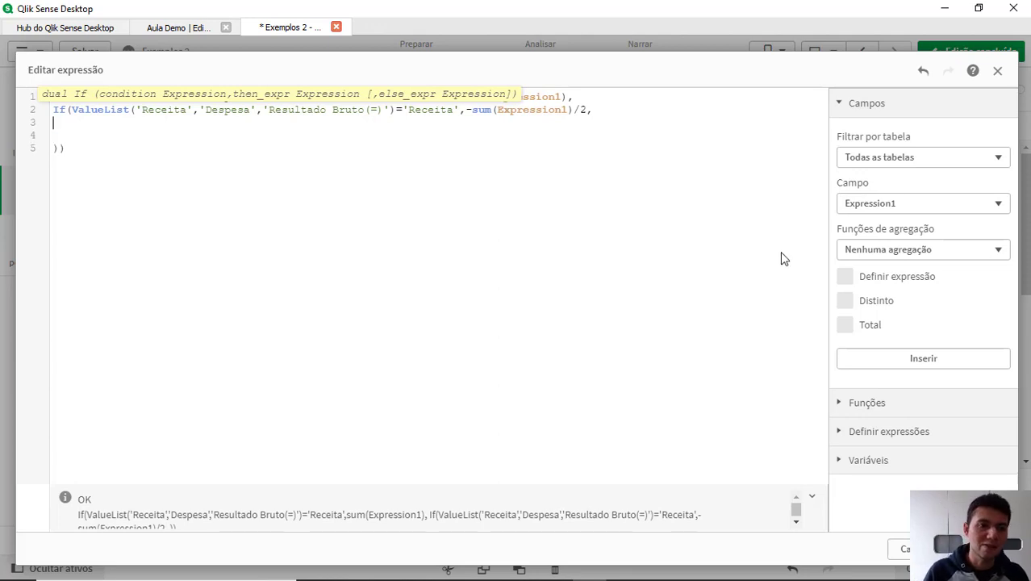
key("Return")
key("ctrl+v")
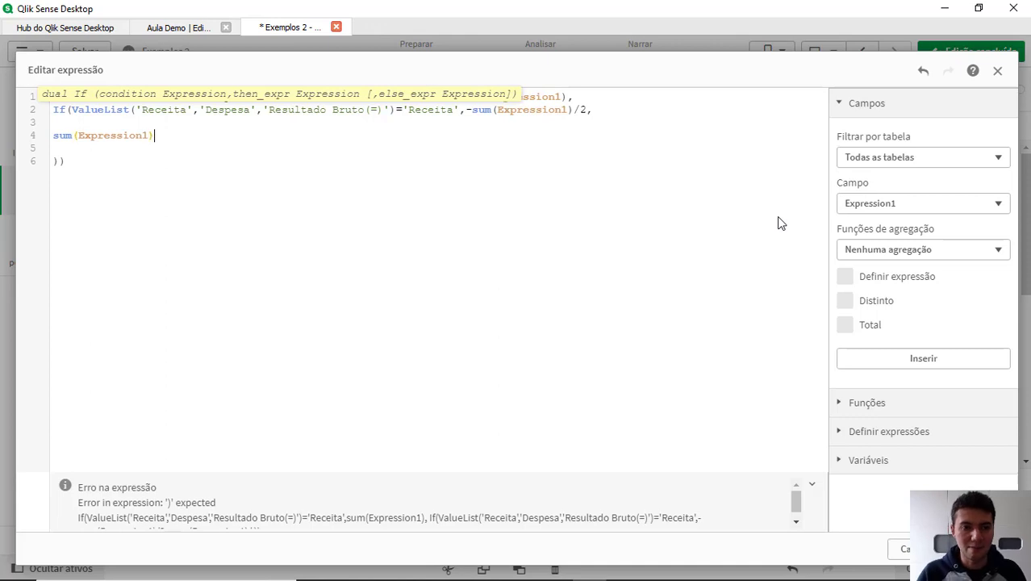
type("-")
key("Return")
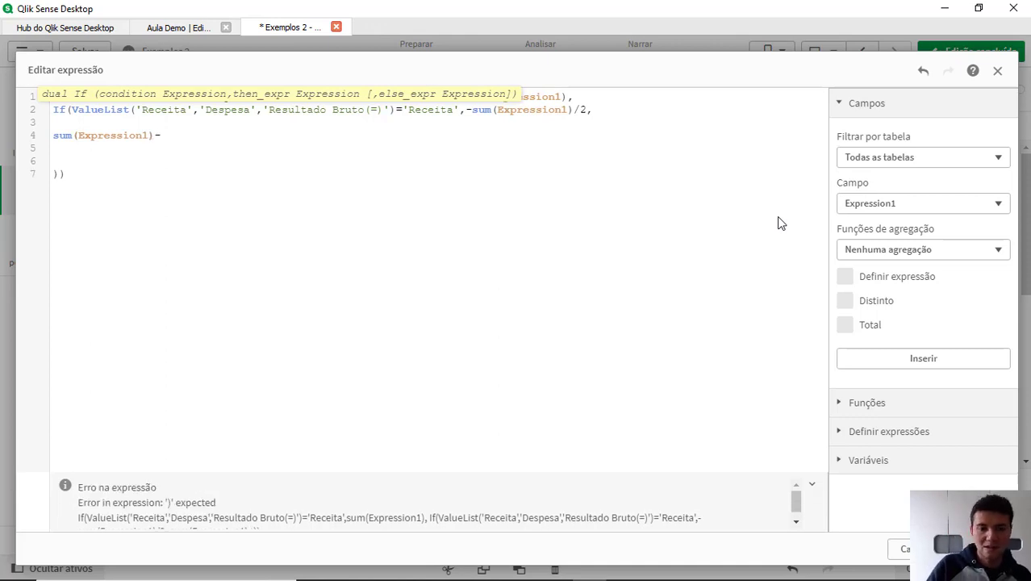
type("(")
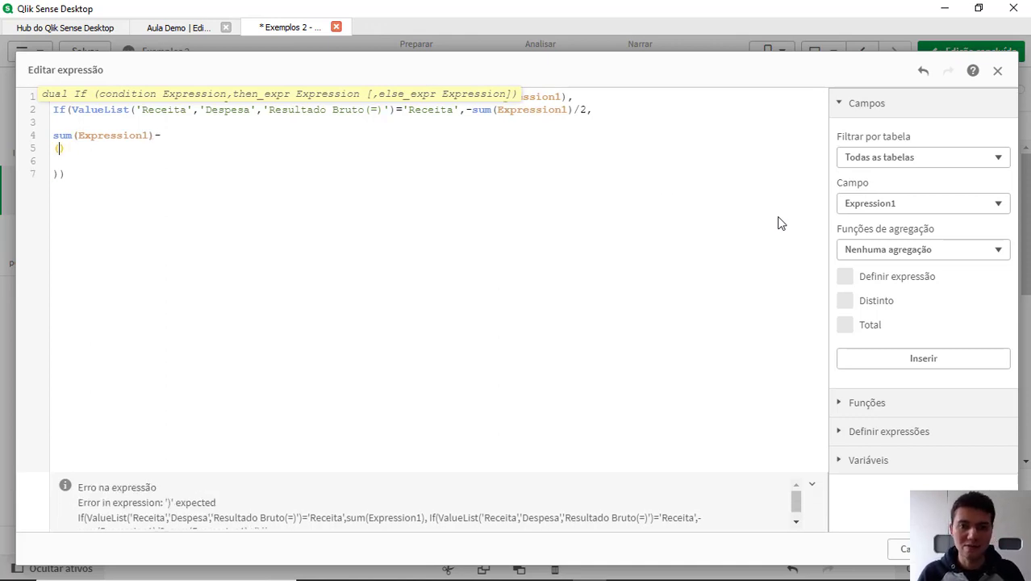
left_click(183, 131)
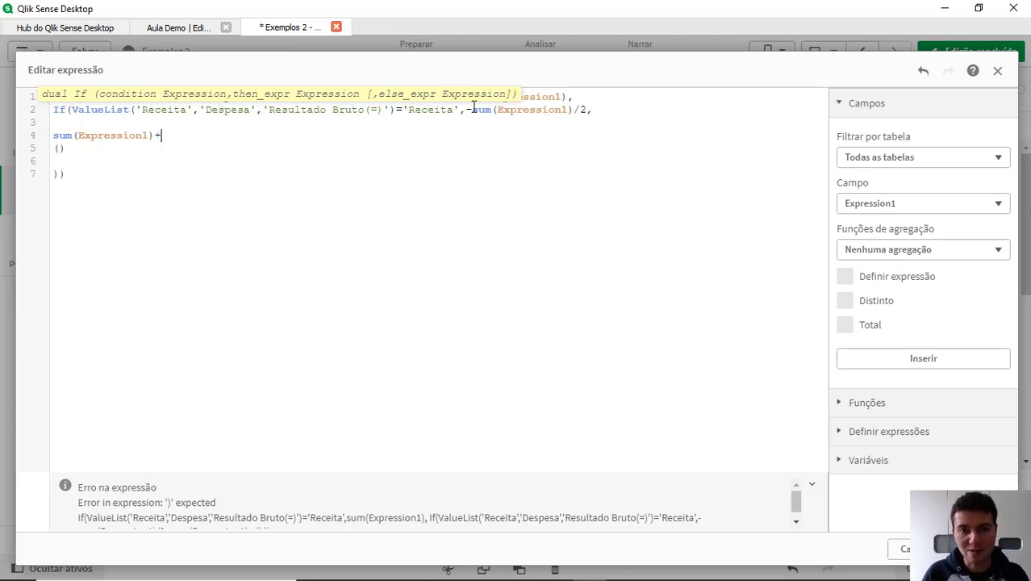
- Copy -sum(Expression1)/2 from the second If into the empty parentheses on line 5 and apply the expression
key("shift+End")
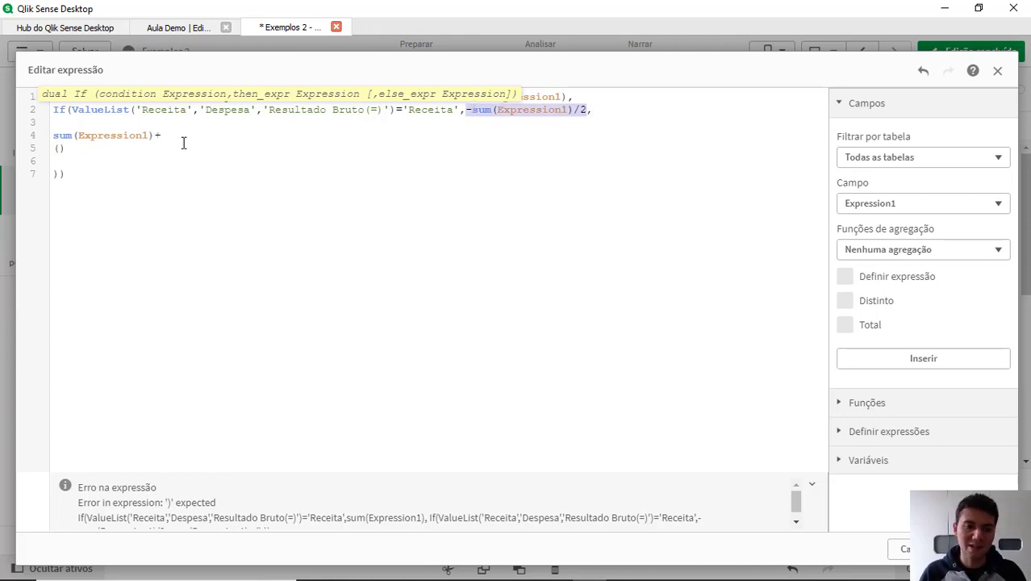
key("ctrl+c")
left_click(108, 149)
key("Left")
key("ctrl+v")
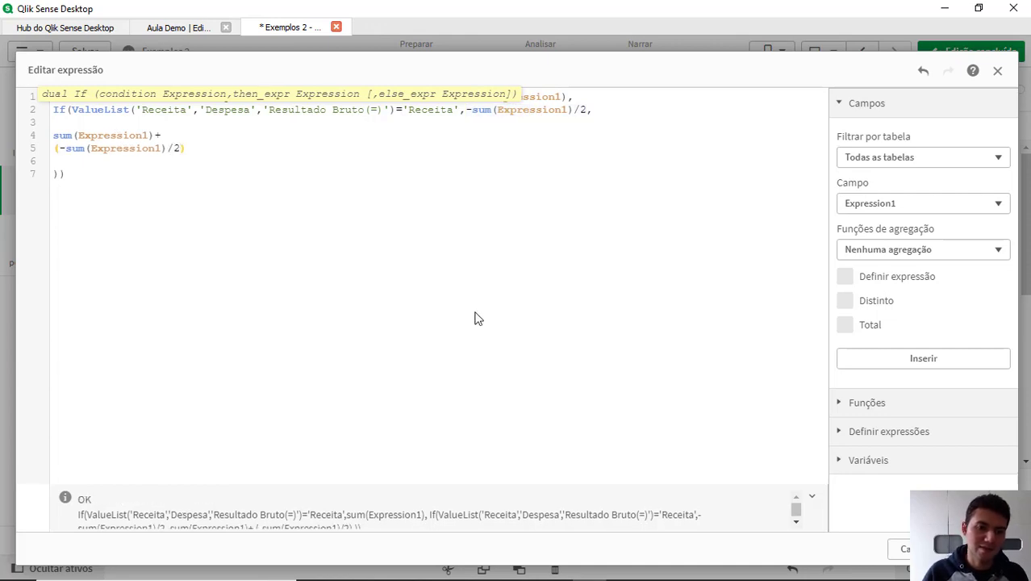
left_click(979, 548)
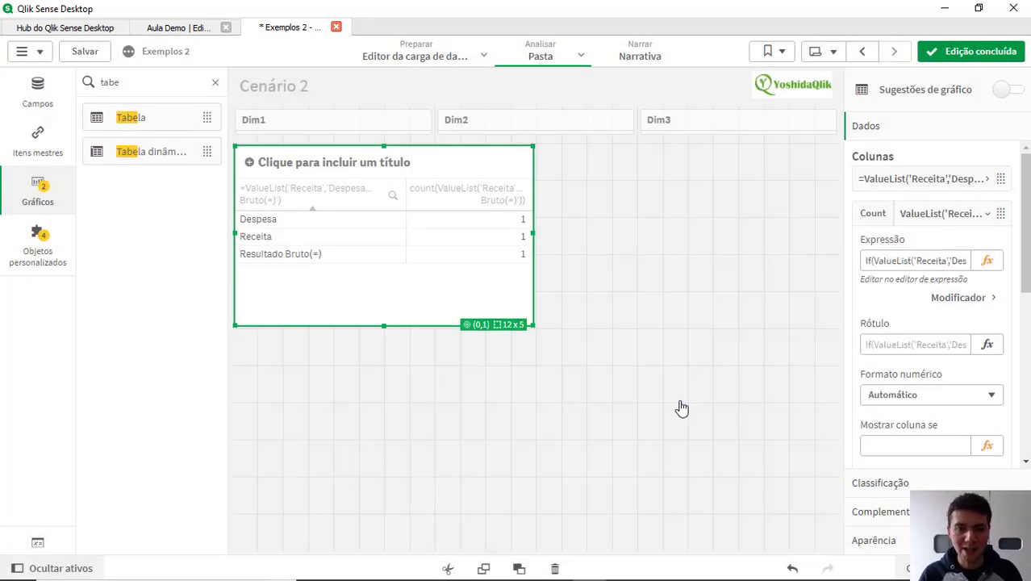
- Label the measure column Valores and the ValueList dimension column Atributos
left_click(905, 345)
type("Valores")
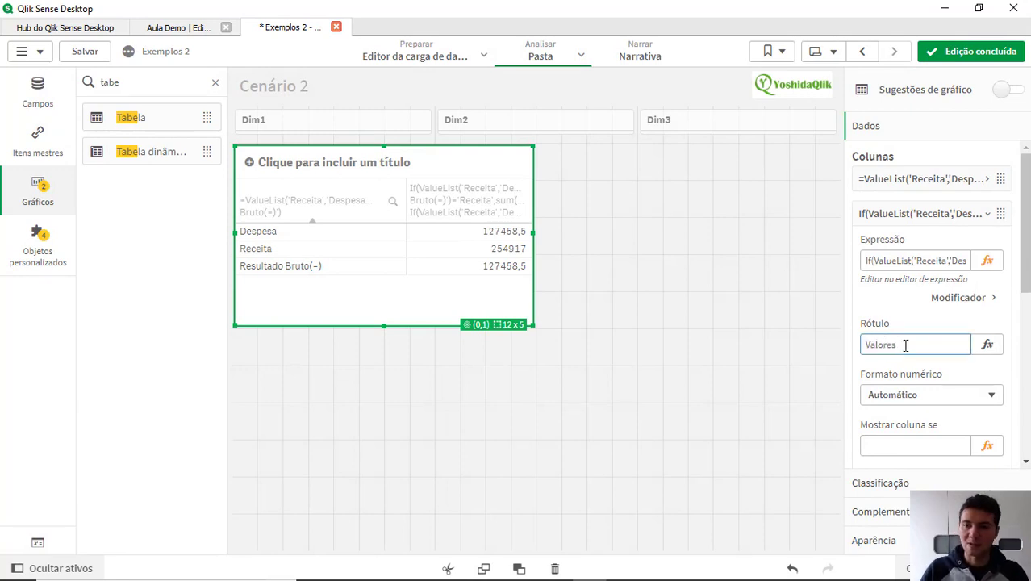
key("Return")
left_click(924, 177)
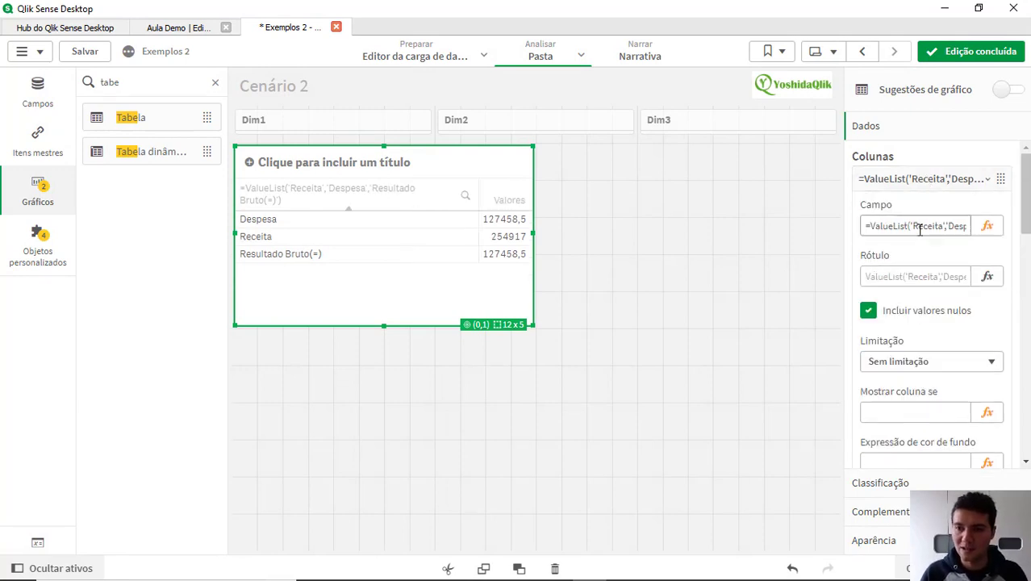
left_click(907, 273)
type("Atribu")
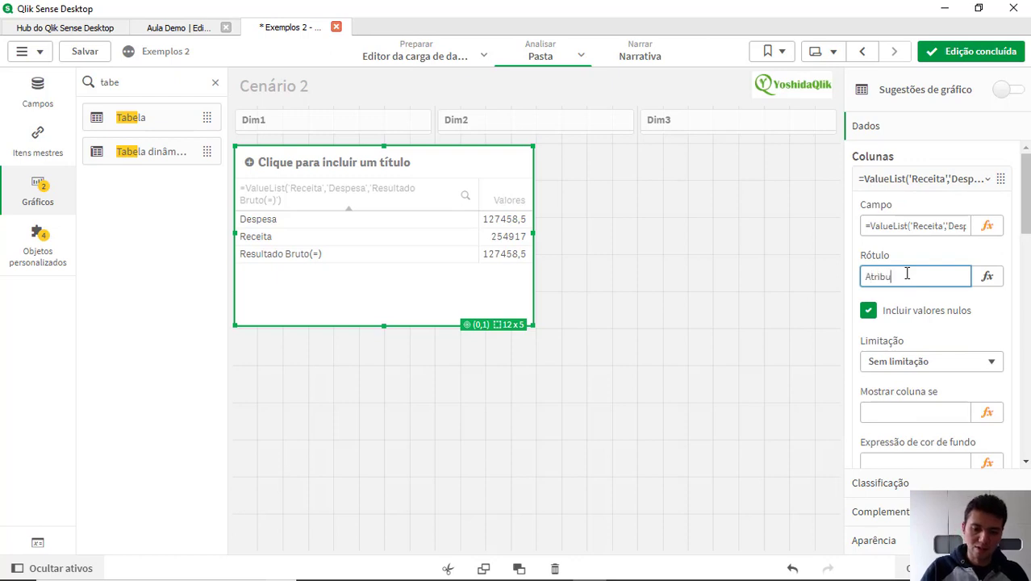
type("tos")
key("Return")
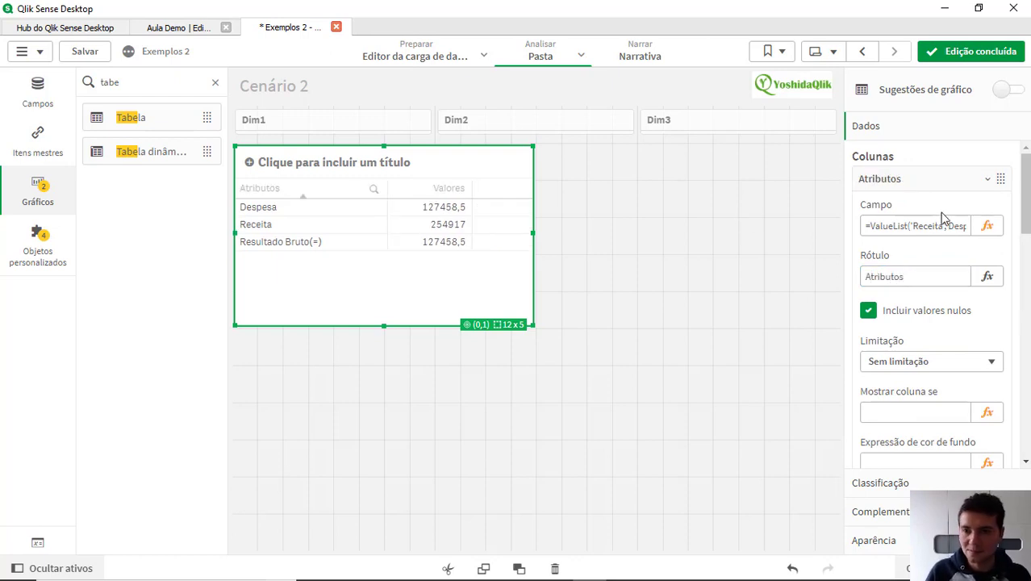
- Set the Valores column's number format to Número with the 1.000 pattern
left_click(917, 184)
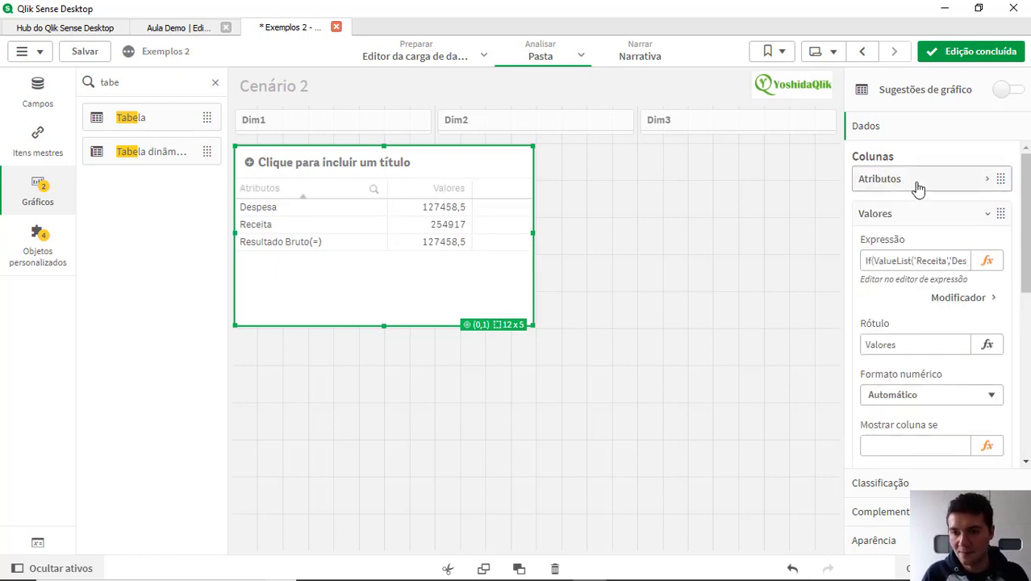
left_click(924, 397)
left_click(903, 430)
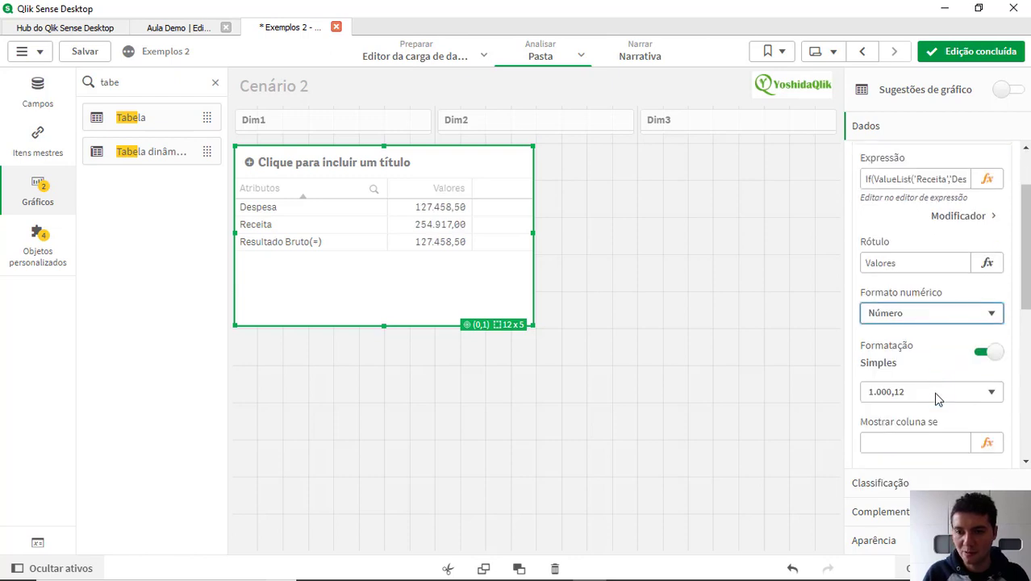
left_click(920, 393)
left_click(901, 410)
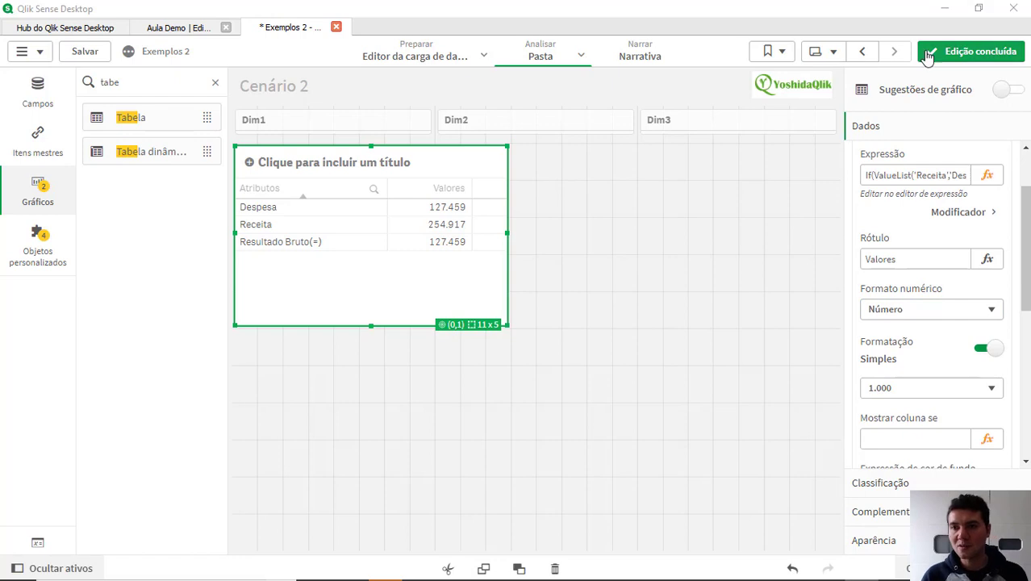
- View the table outside edit mode and return to editing the sheet
left_click(968, 51)
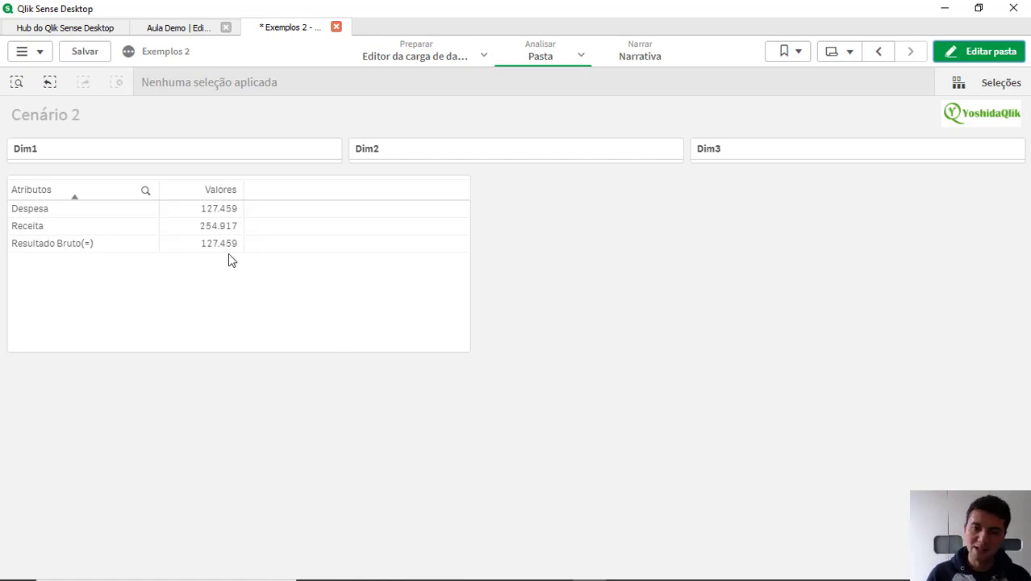
left_click(970, 50)
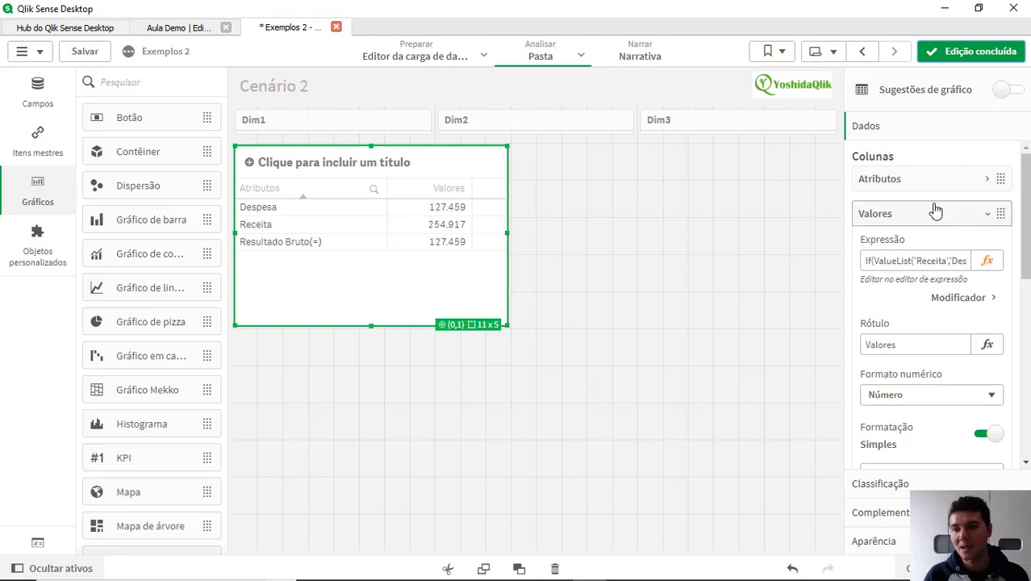
- Duplicate the Valores column in the table and delete the copy
left_click(931, 211)
right_click(916, 214)
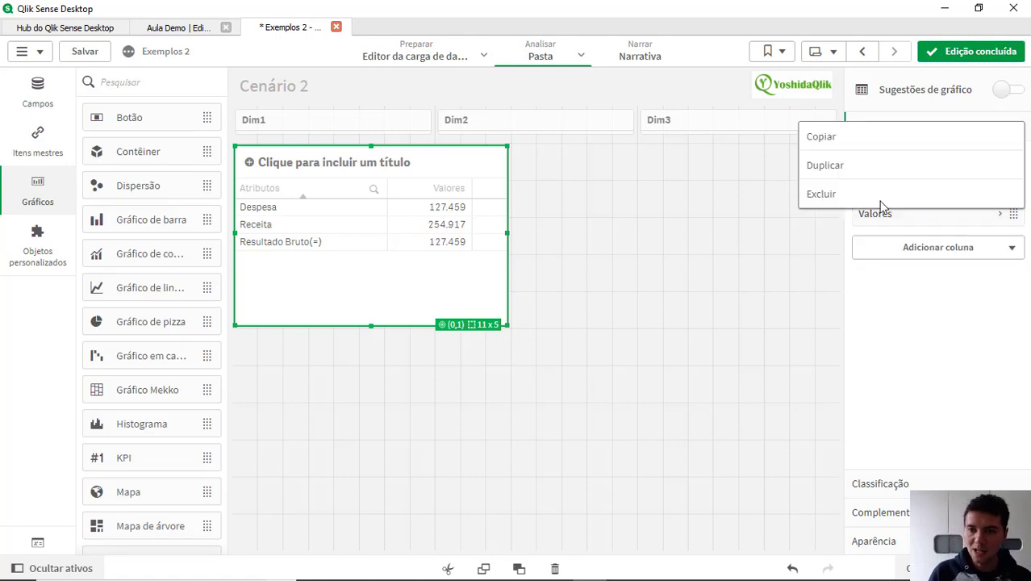
left_click(860, 168)
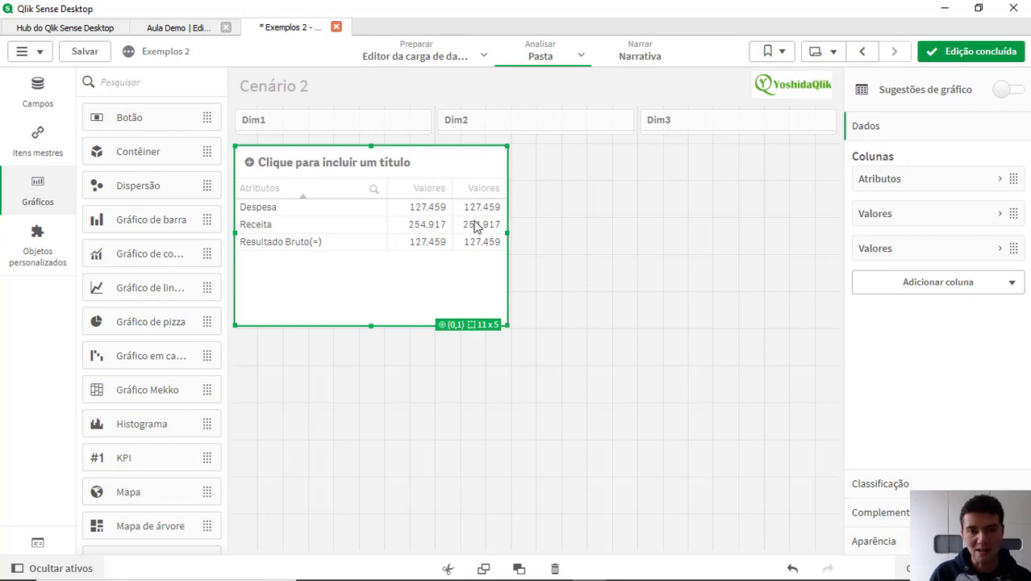
right_click(899, 254)
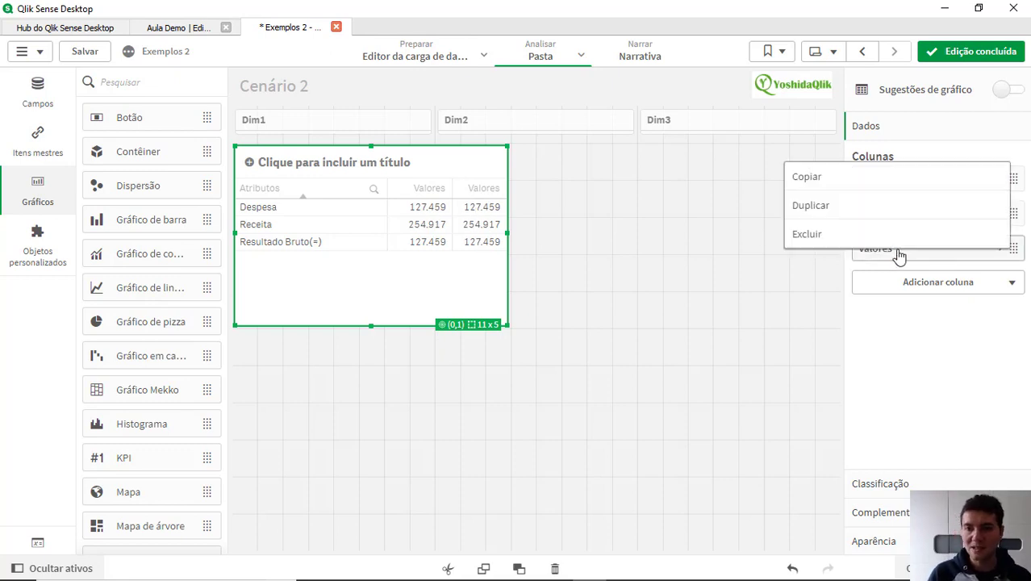
left_click(853, 251)
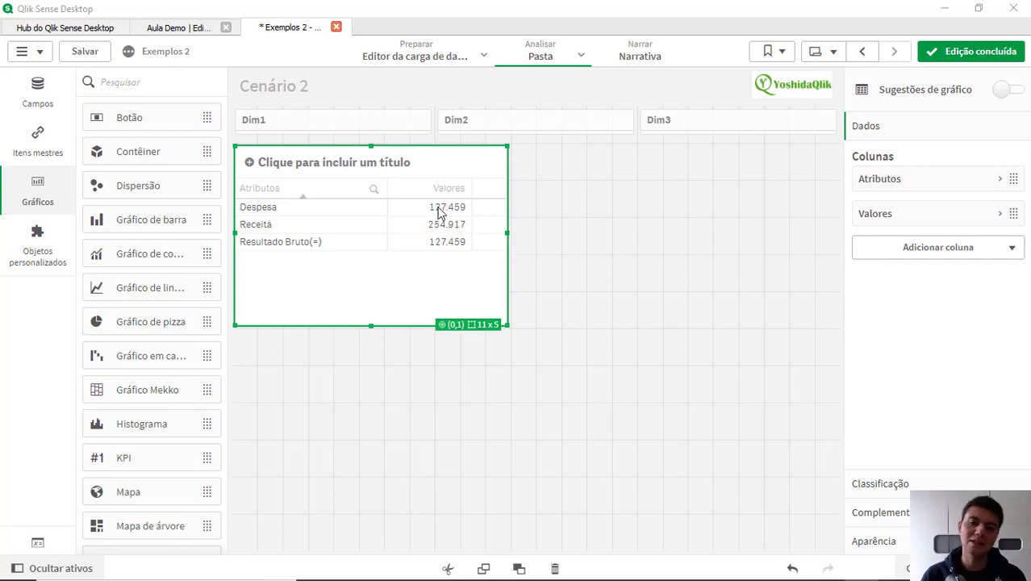
- Put the first If's sum(Expression1) and its trailing comma on separate lines in the Valores expression and apply it
left_click(905, 218)
left_click(990, 263)
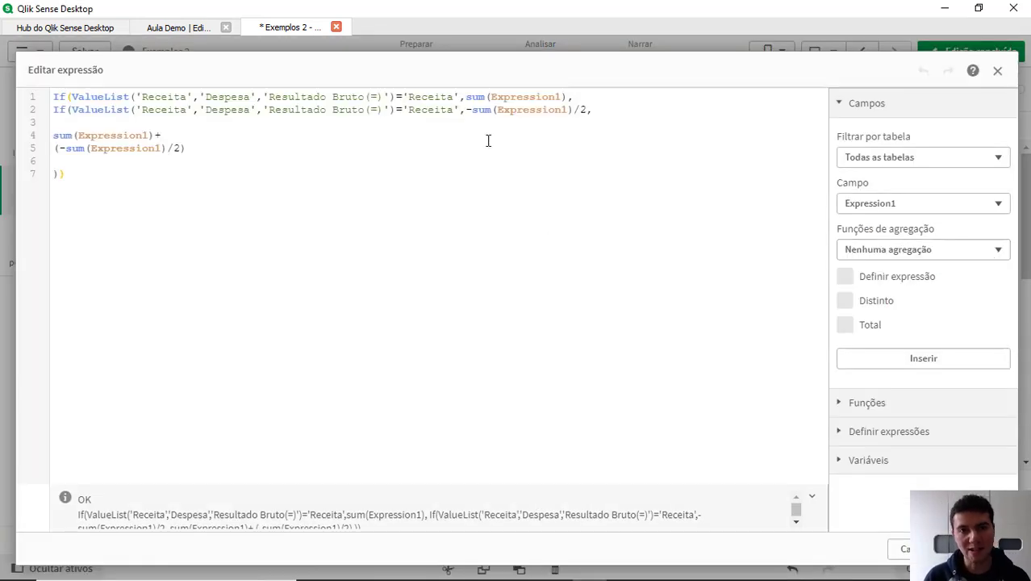
left_click(466, 97)
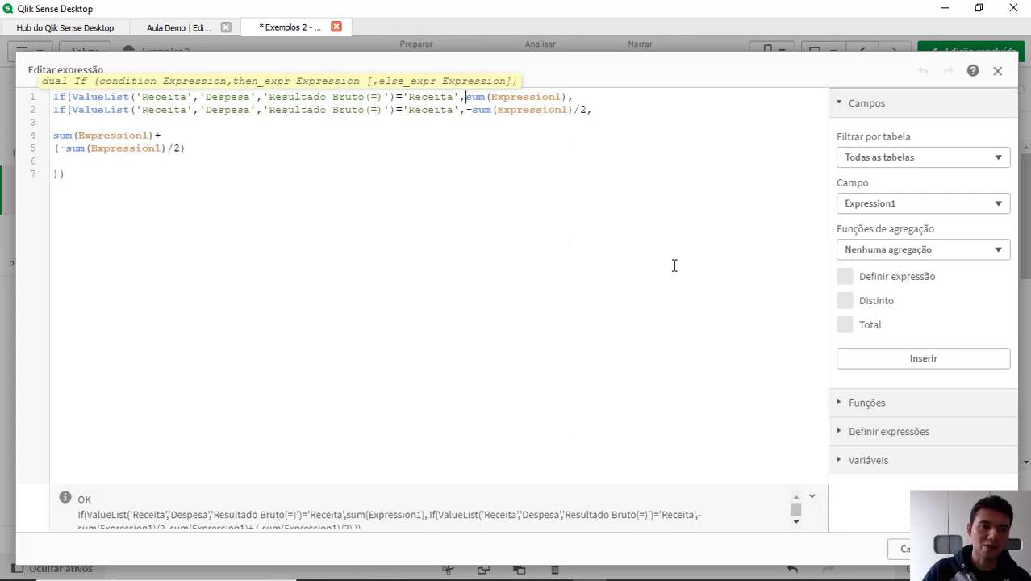
key("Return")
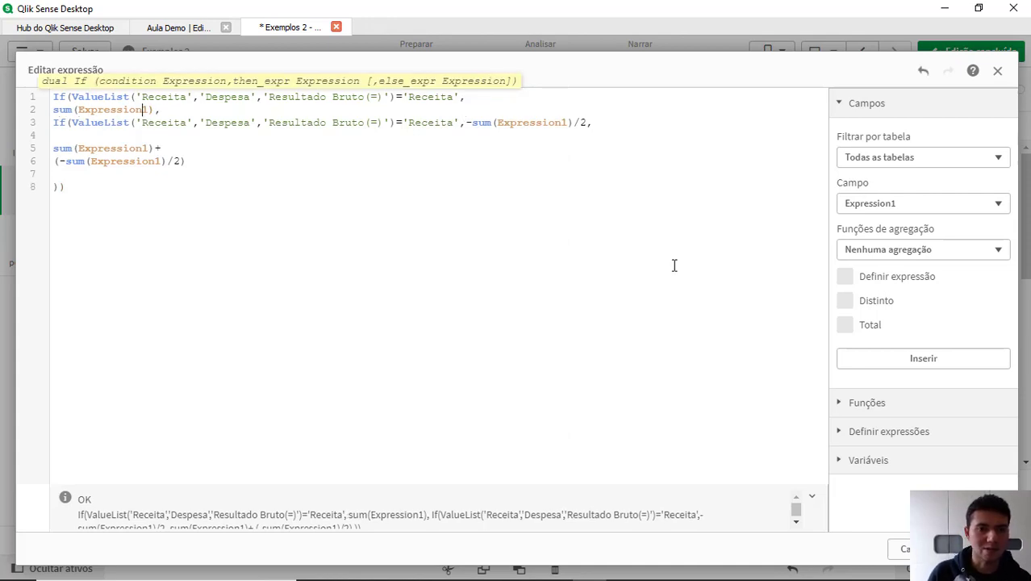
key("Right")
key("Return")
key("Return")
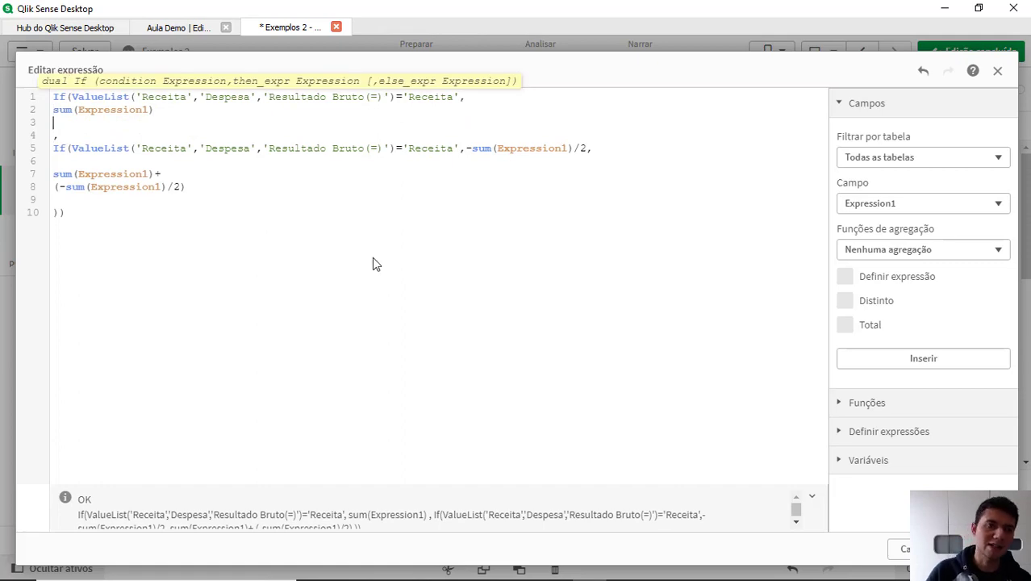
key("BackSpace")
left_click(983, 548)
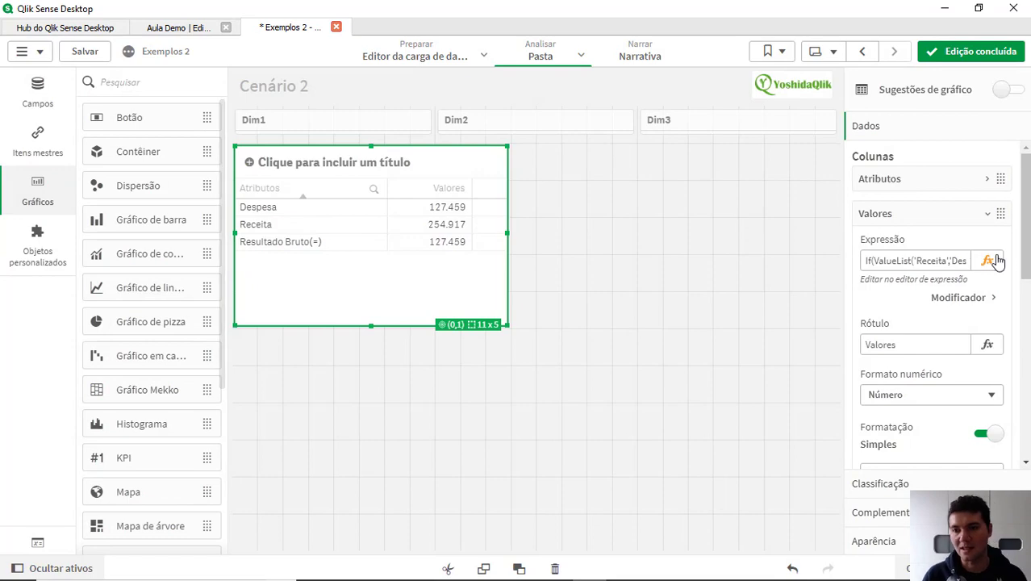
- Examine the first If condition in the Valores expression and close the editor without changes
left_click(992, 263)
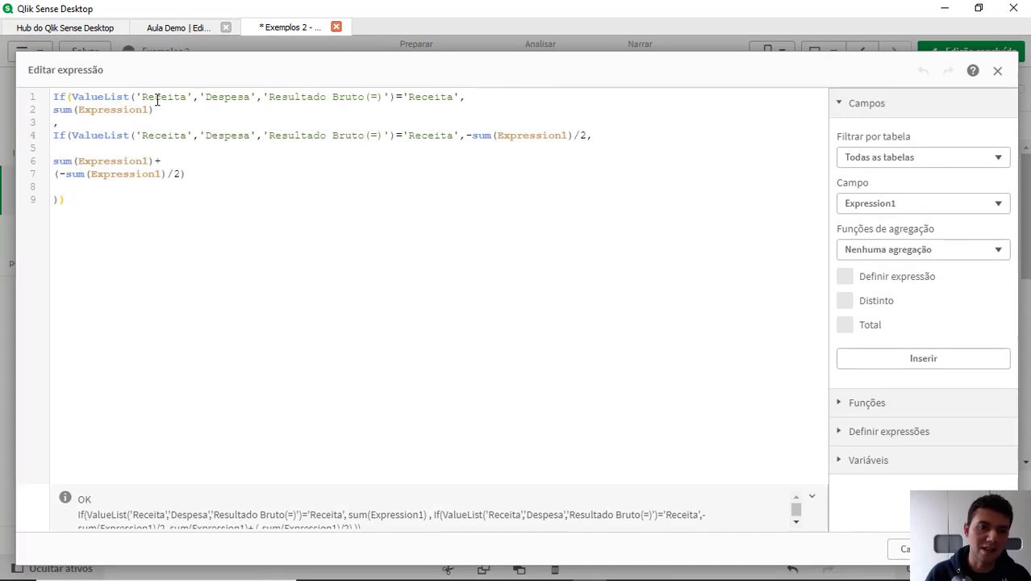
left_click(68, 97)
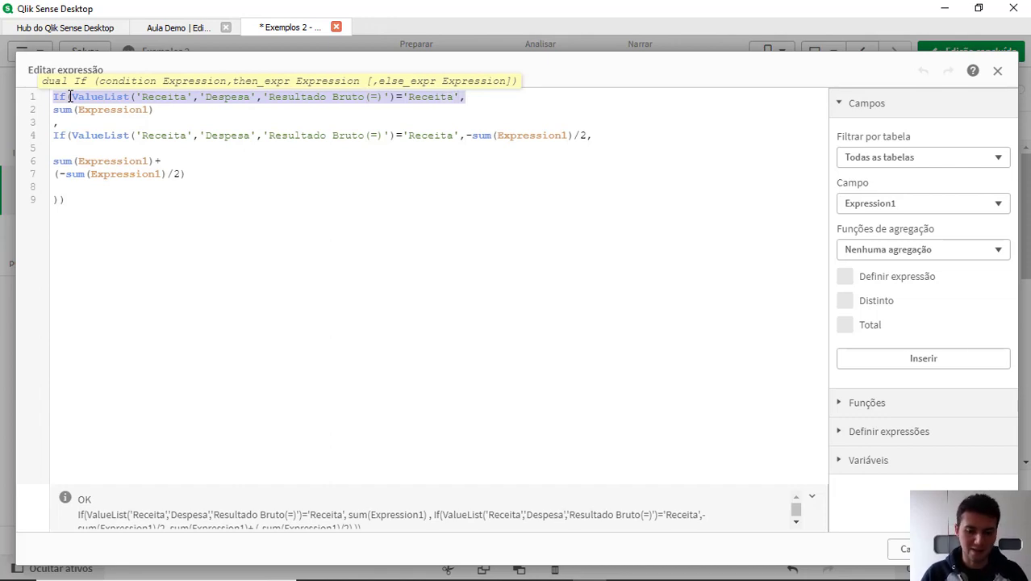
left_click(918, 548)
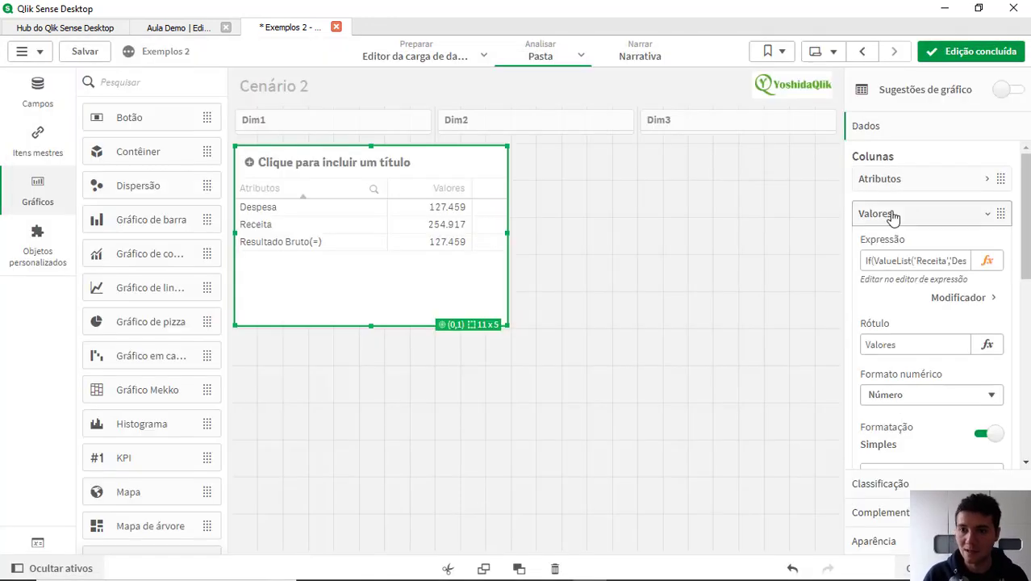
- Switch the Atributos column's sorting from automatic to custom and enable sorting by expression
left_click(921, 215)
left_click(891, 483)
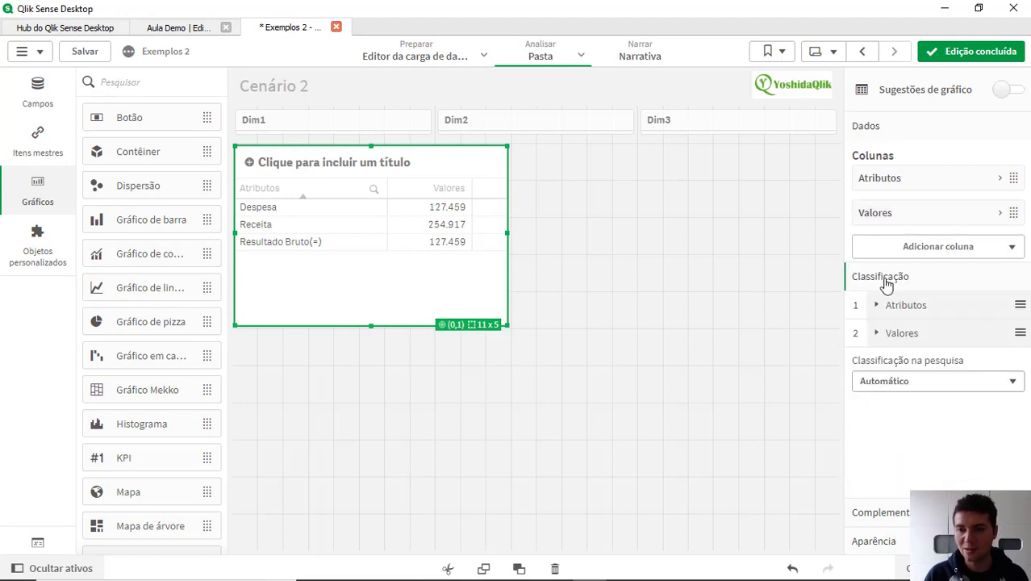
left_click(908, 183)
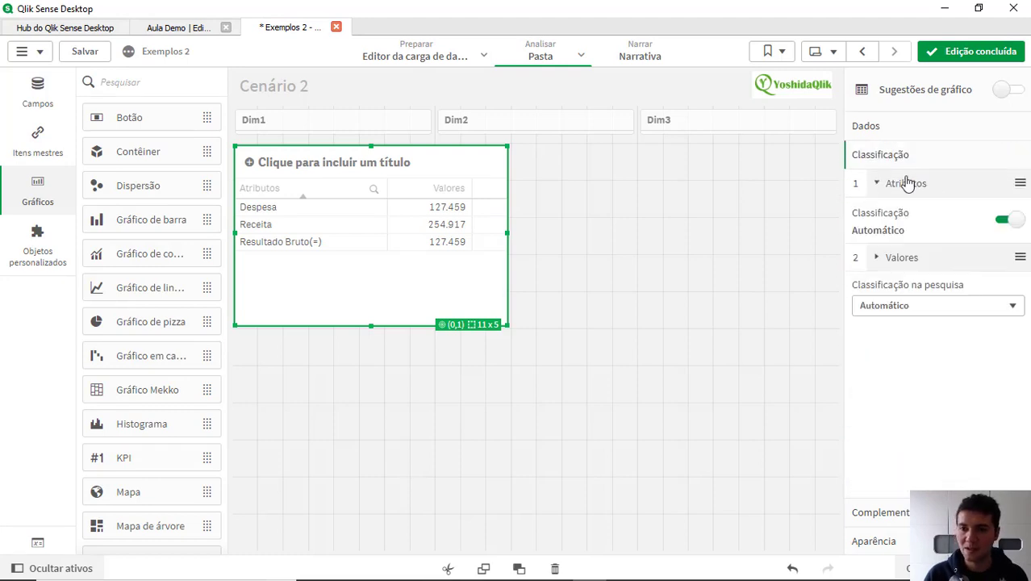
left_click(1008, 223)
left_click(941, 263)
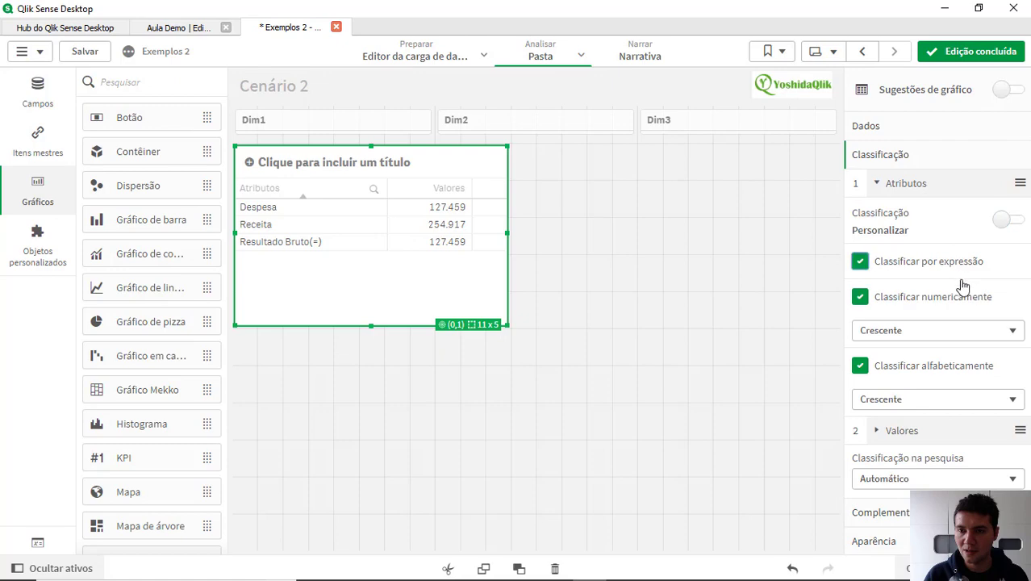
- Write the Atributos sort expression If(ValueList('Receita','Despesa','Resultado Bruto(=)')='Receita',1, and duplicate it on a second line
left_click(999, 346)
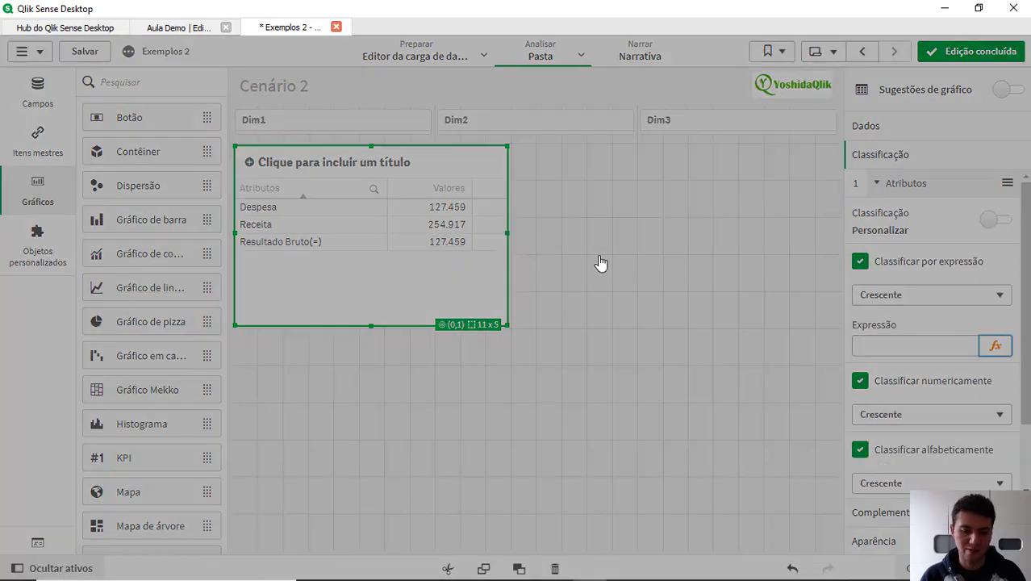
type("If(ValueList('Receita','Despesa','Resultado Bruto(=)')='Receita',")
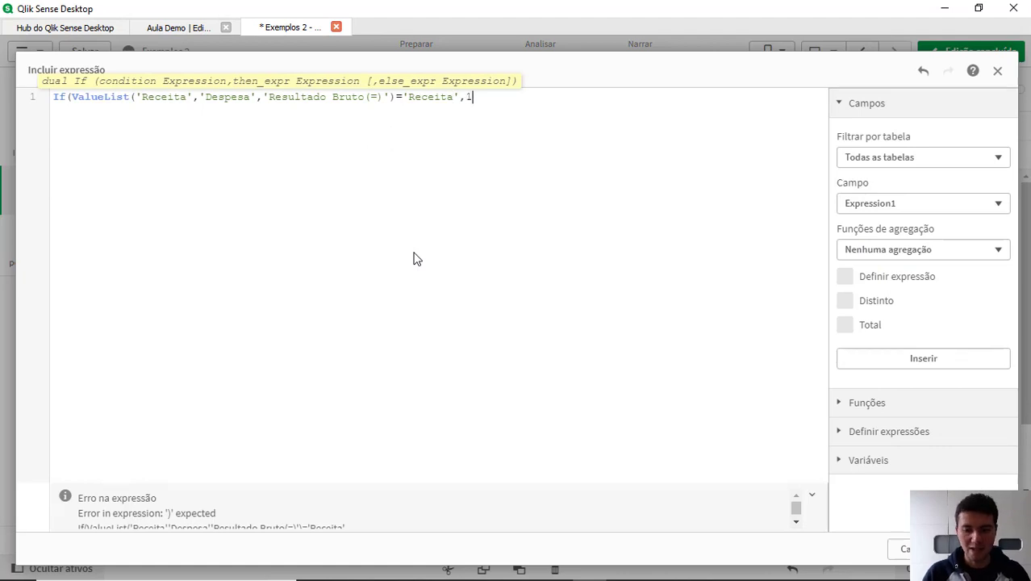
key("ctrl+a")
key("ctrl+c")
key("End")
key("Return")
key("ctrl+v")
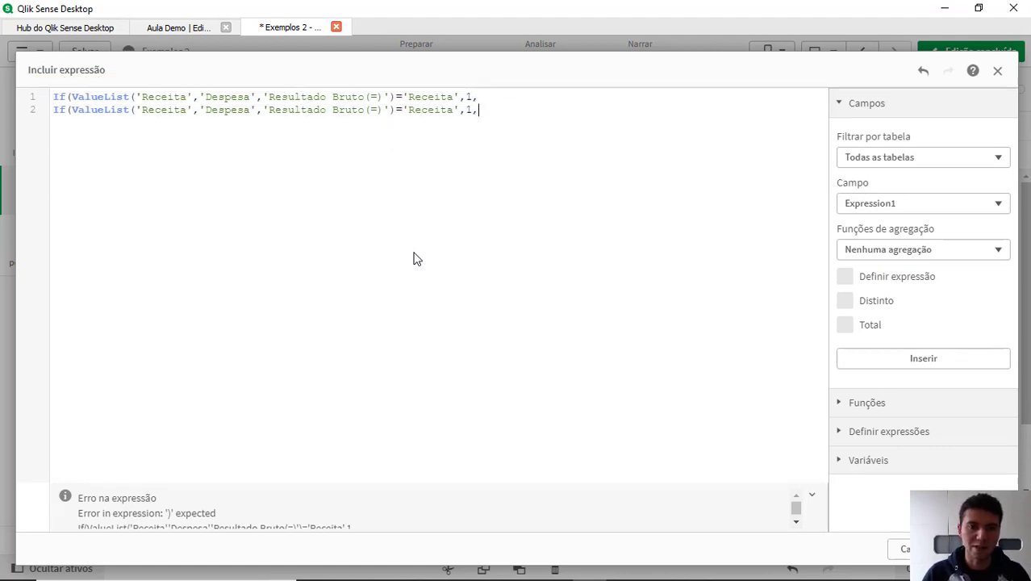
- Make the second sort condition compare with 'Despesa' and return 2, otherwise 3, close both Ifs and apply the expression
double_click(225, 113)
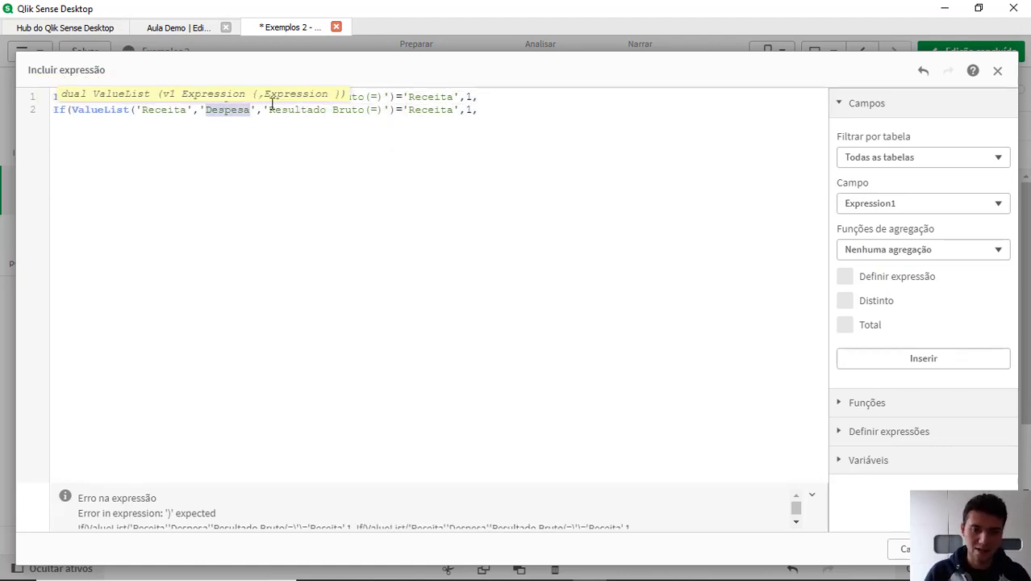
left_click(467, 113)
double_click(440, 111)
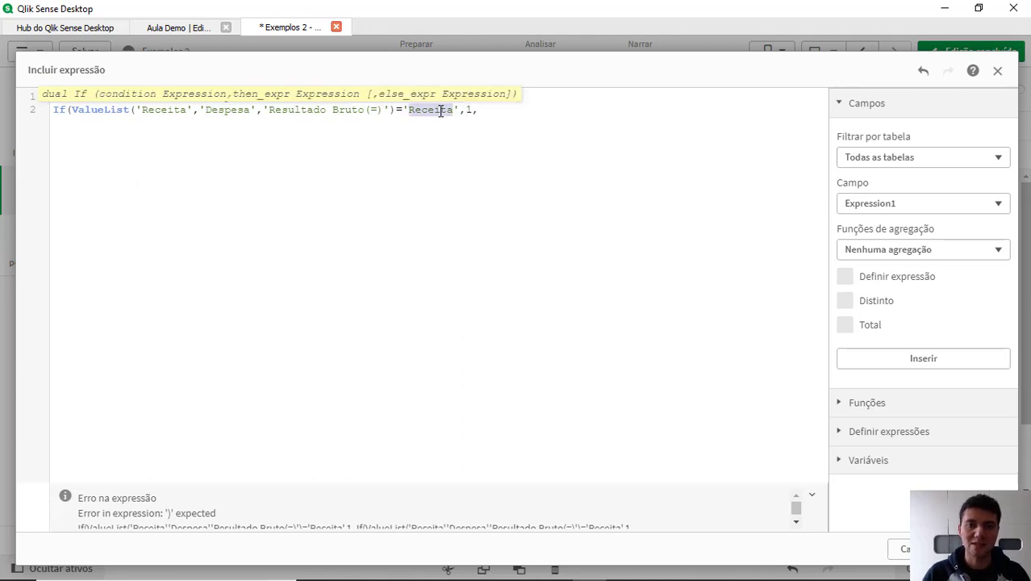
key("ctrl+v")
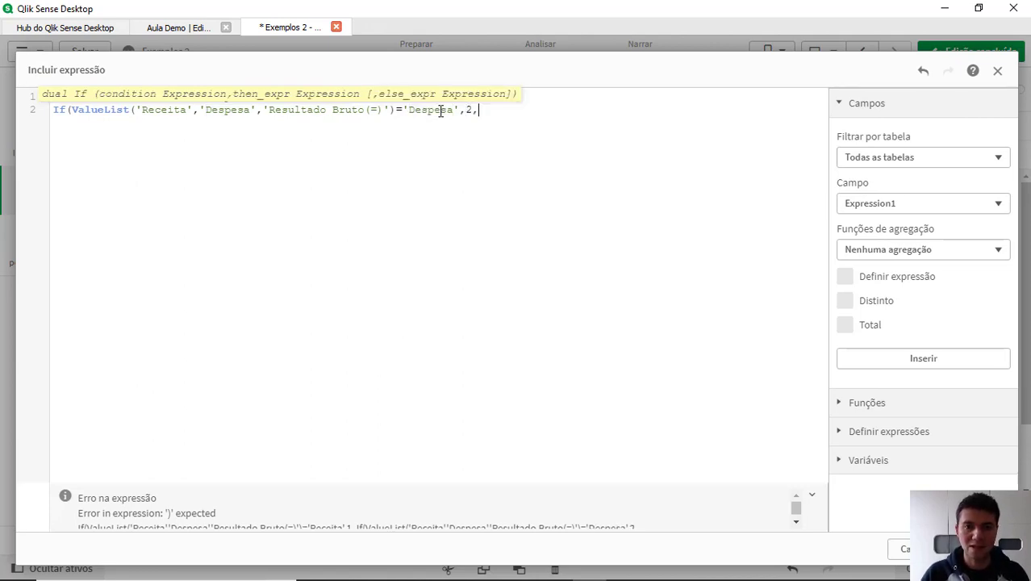
type(")")
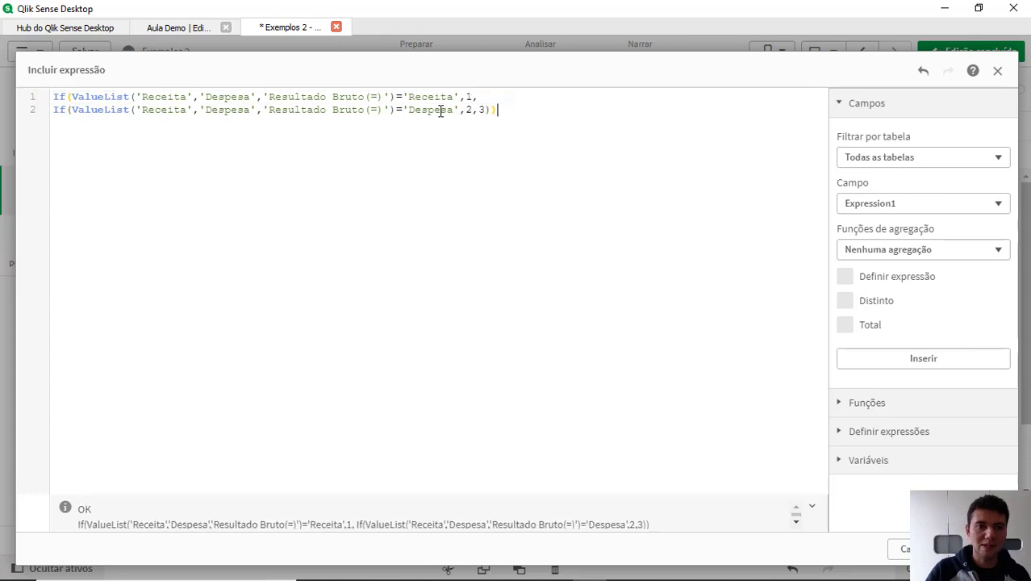
left_click(980, 549)
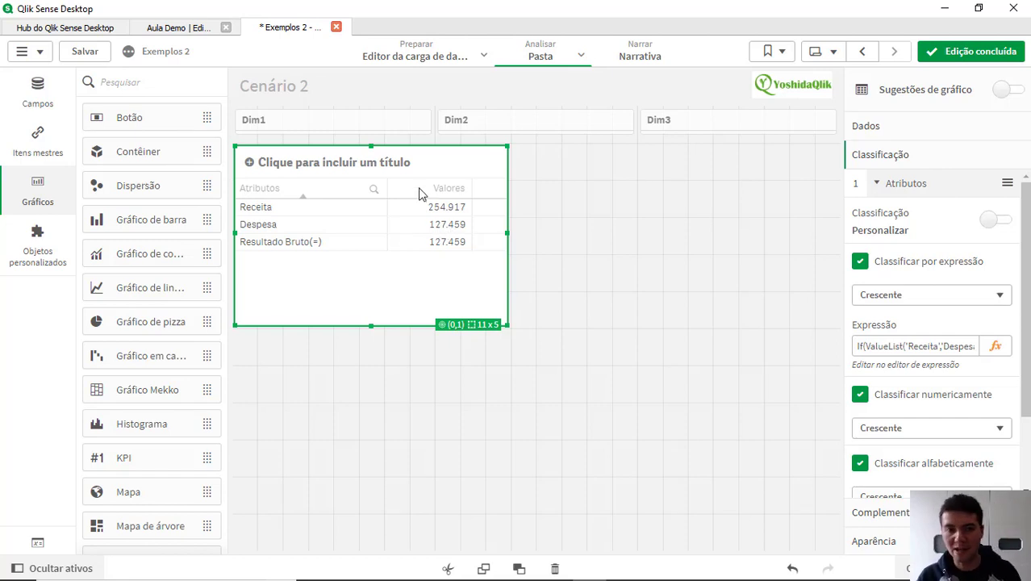
- Change the second If condition in the Valores expression to compare with 'Despesa' and apply it
left_click(914, 126)
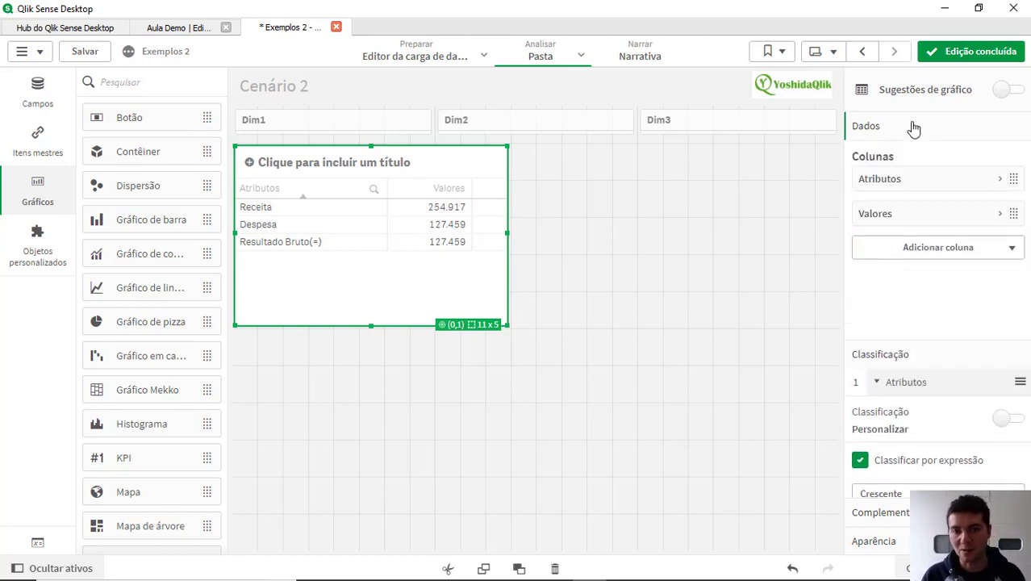
left_click(954, 217)
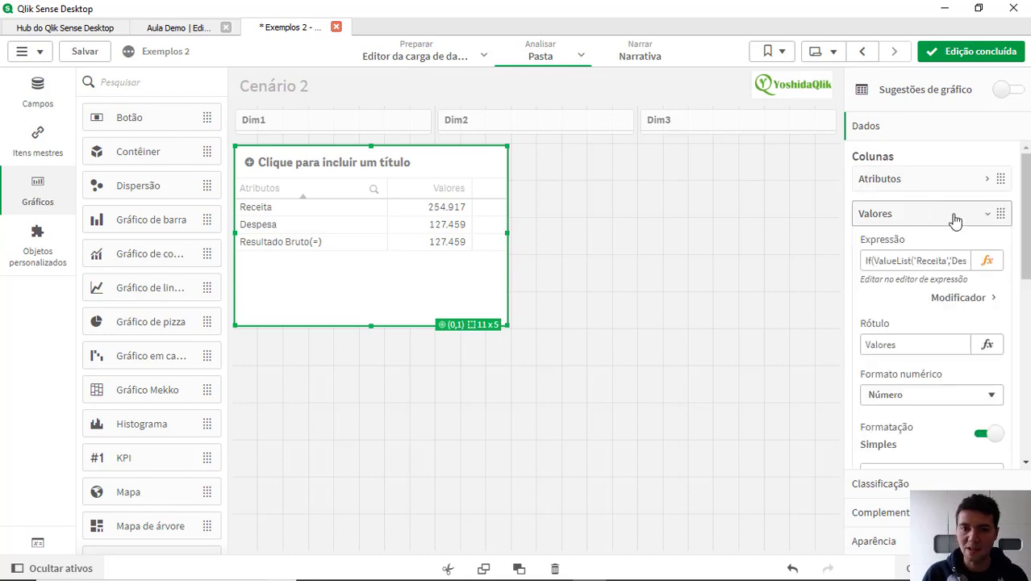
left_click(989, 268)
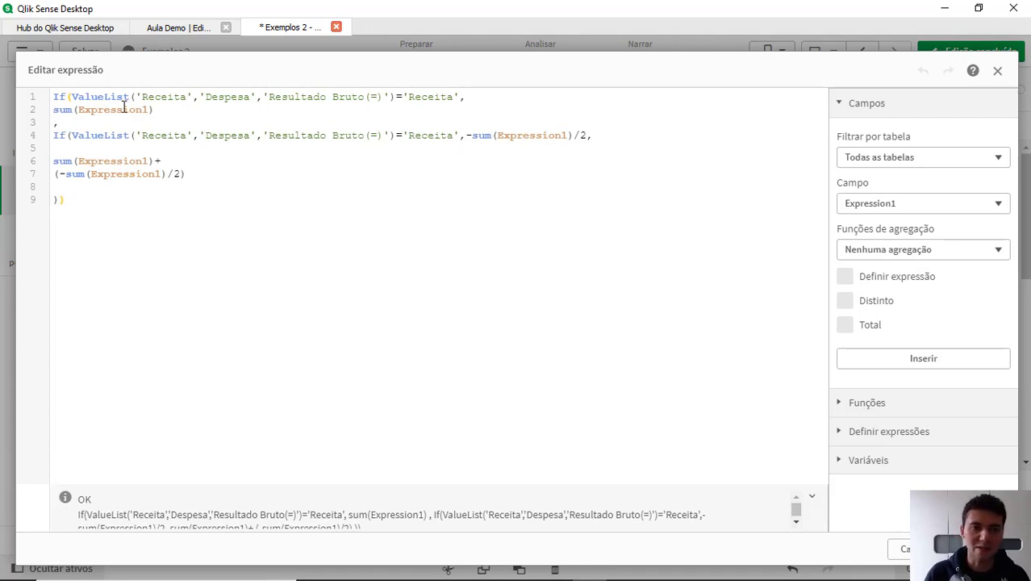
double_click(226, 136)
key("ctrl+c")
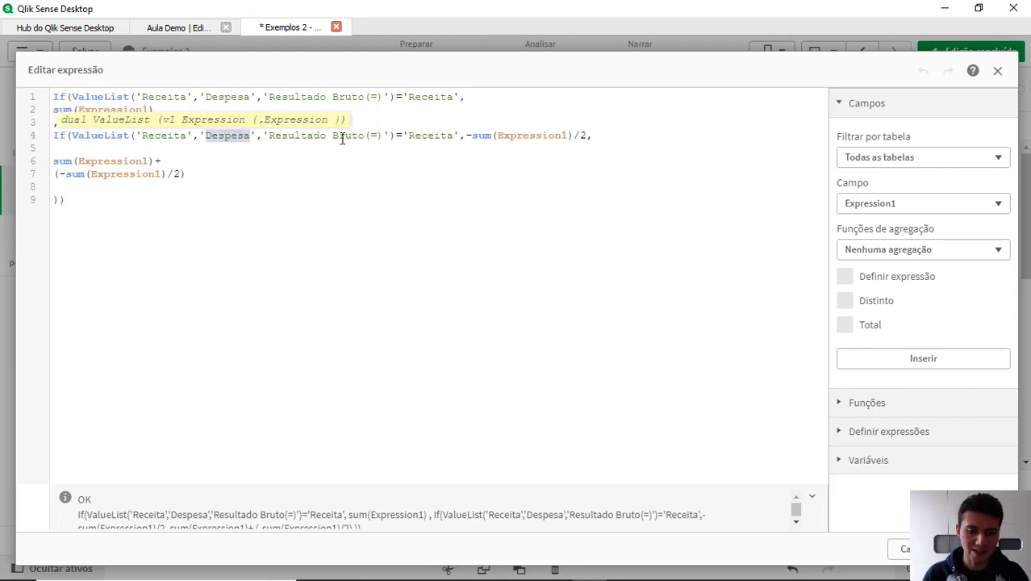
double_click(430, 136)
key("ctrl+v")
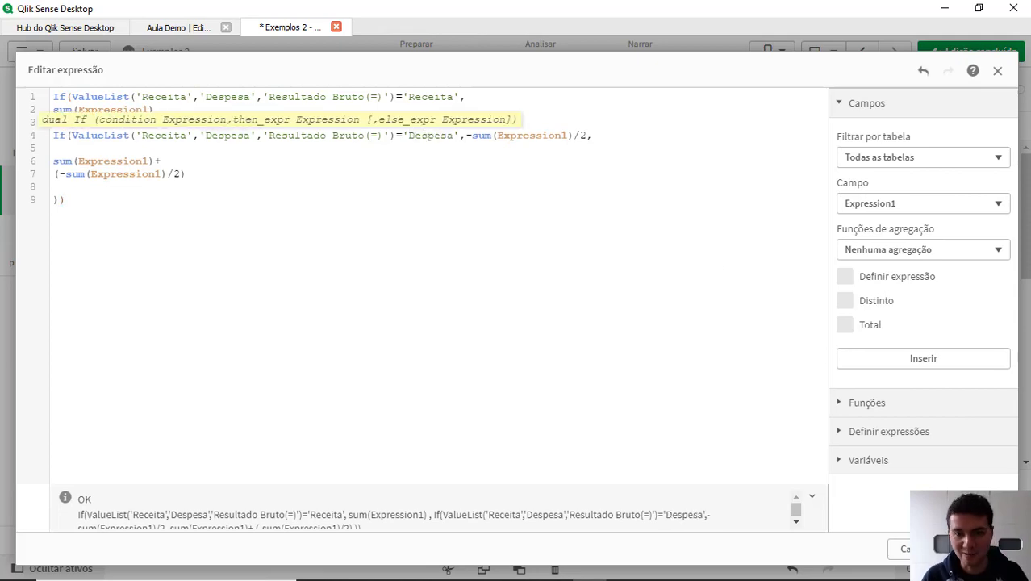
left_click(981, 549)
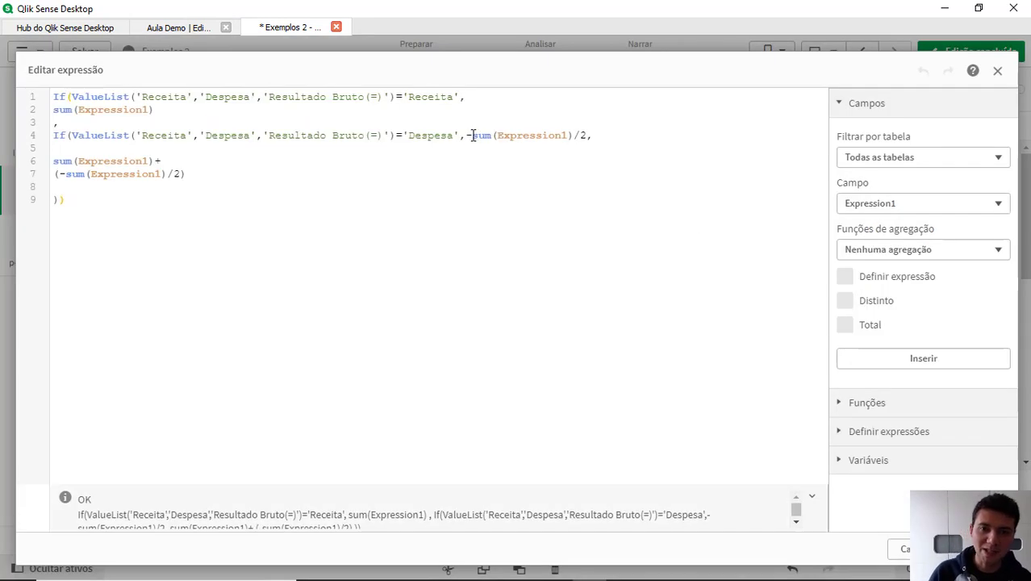
- Put -sum(Expression1)/2 and its trailing comma on separate lines with blank lines between them in the Valores expression
left_click(472, 137)
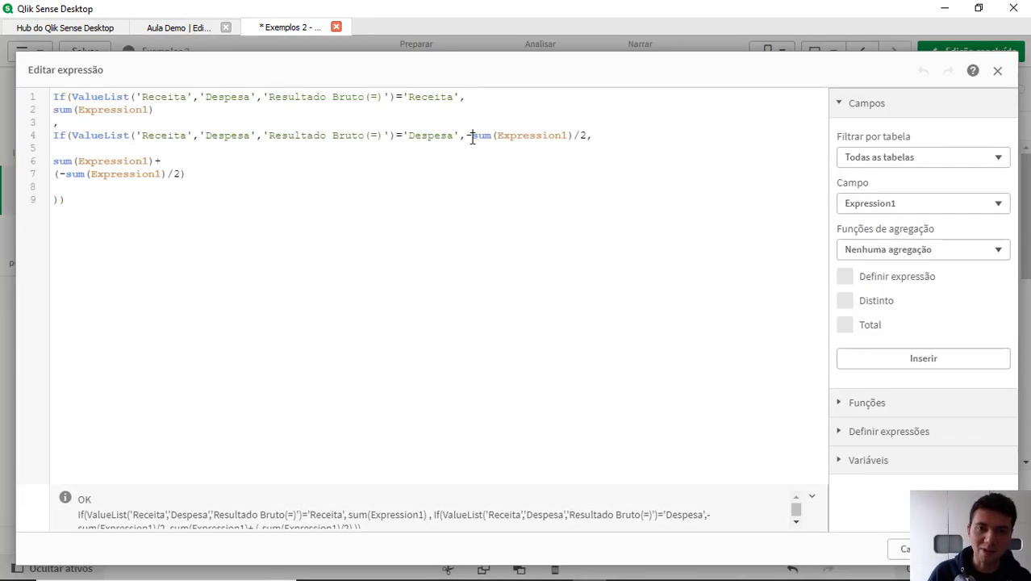
key("Return")
key("Return")
key("Return")
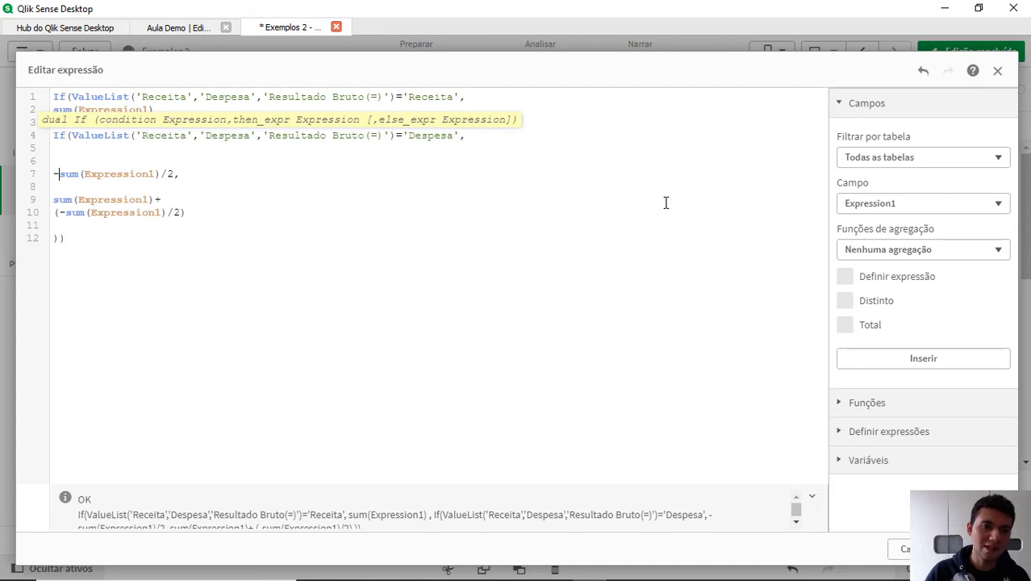
key("End")
key("Left")
key("Return")
key("Return")
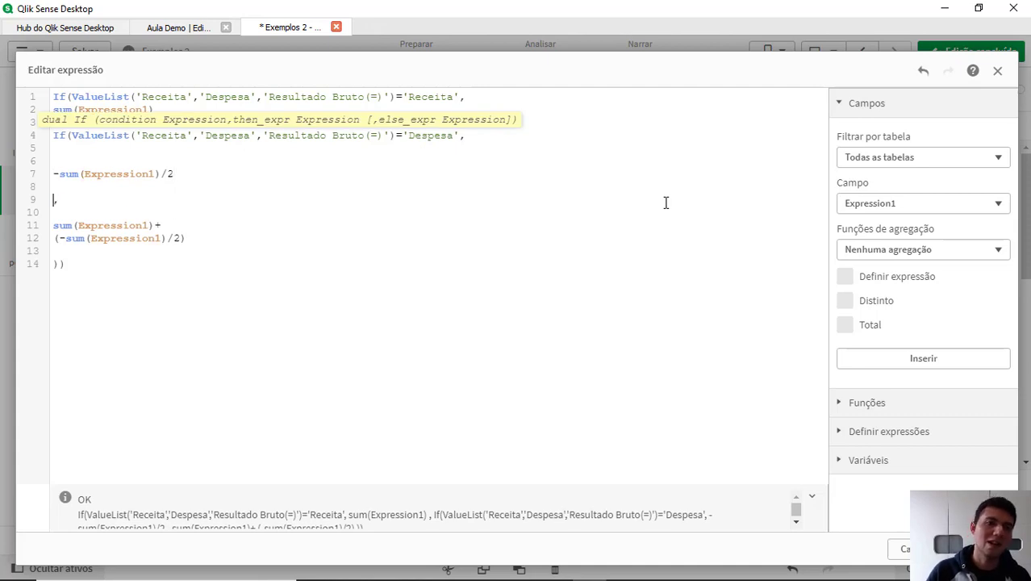
- Wrap the Despesa value -sum(Expression1)/2 in a num function with the format '#.###'
key("Up")
key("Up")
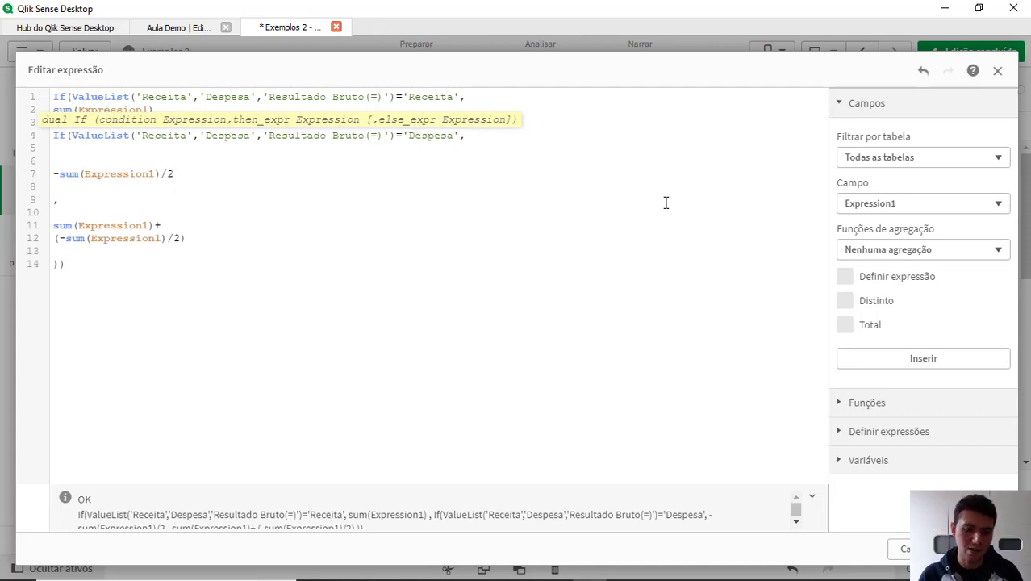
type("num")
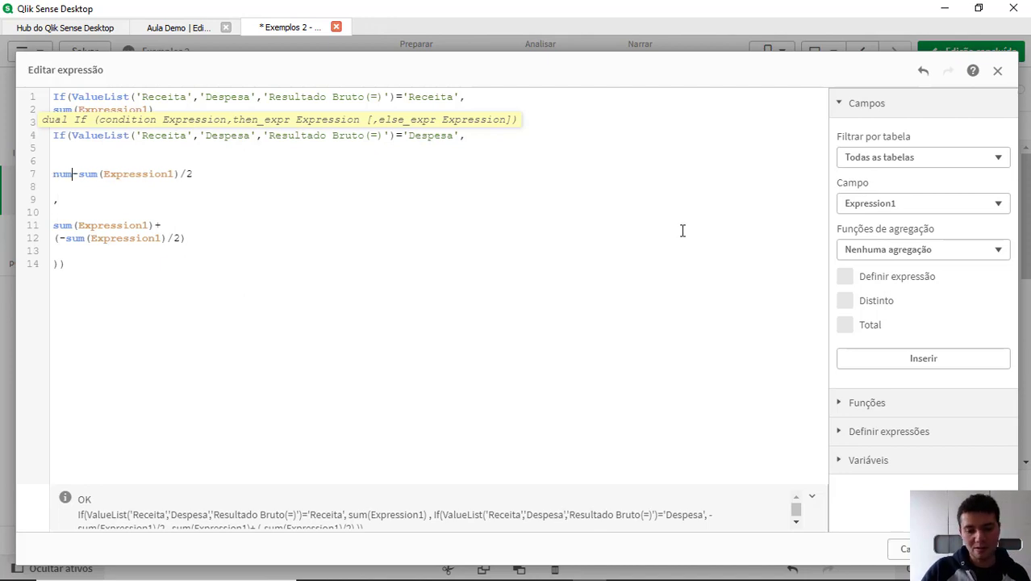
type("#(")
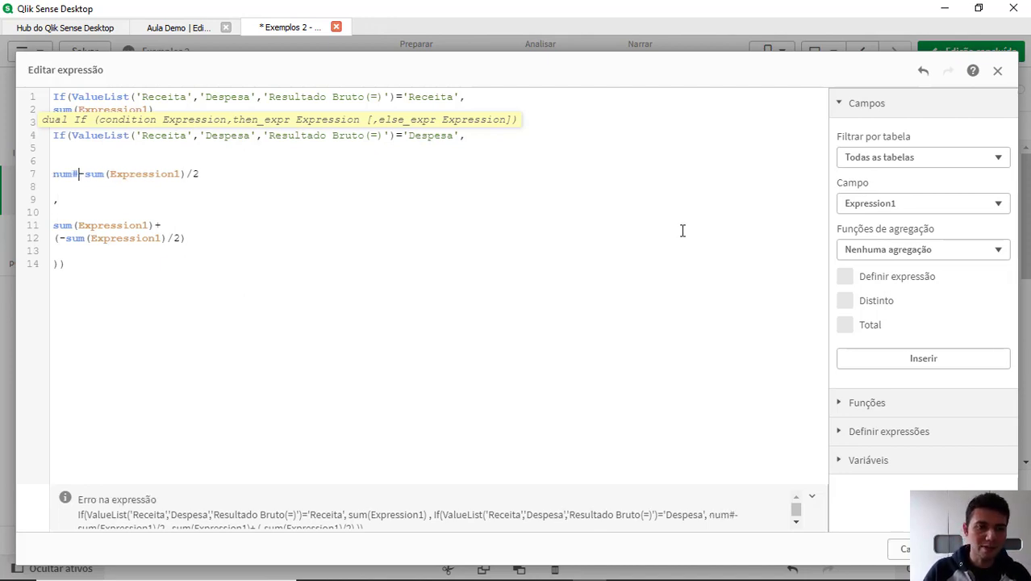
key("End")
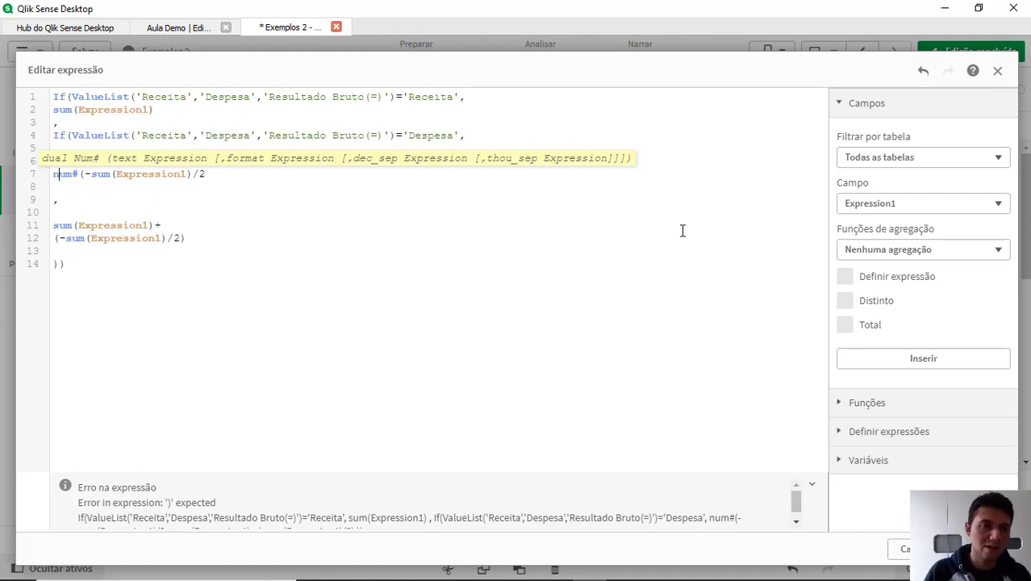
key("Right")
key("Right")
key("Delete")
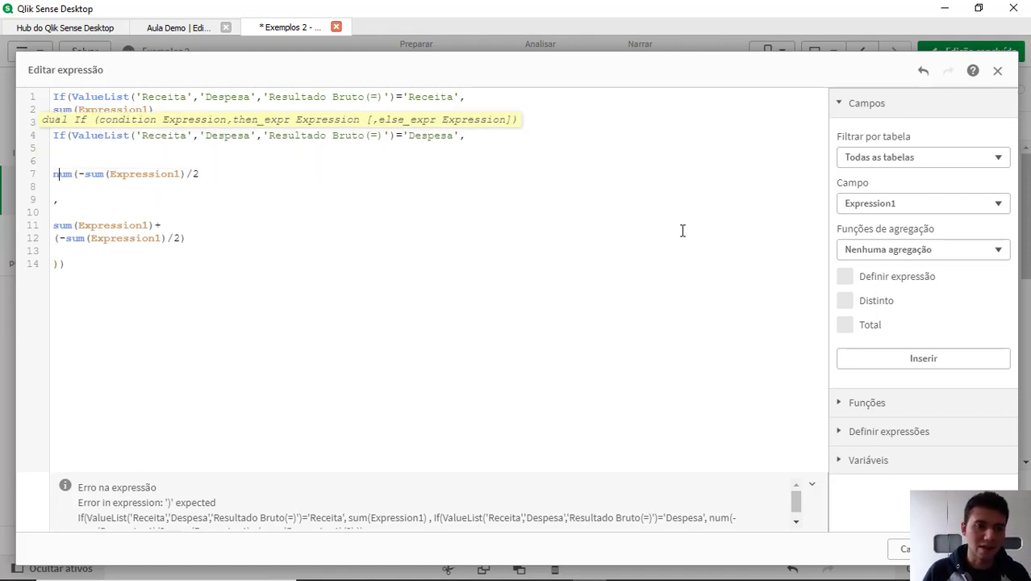
type(",''")
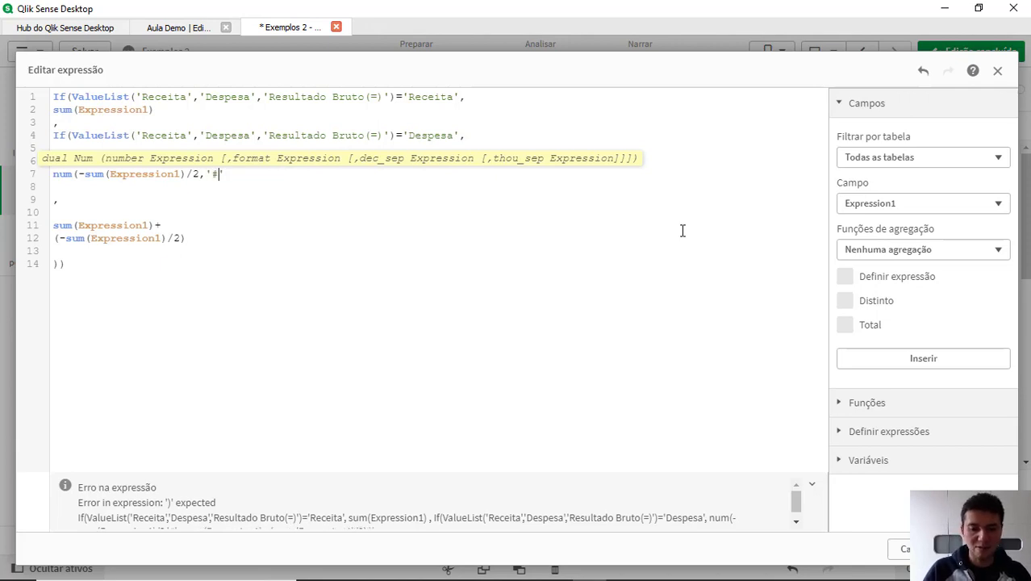
type("#.###")
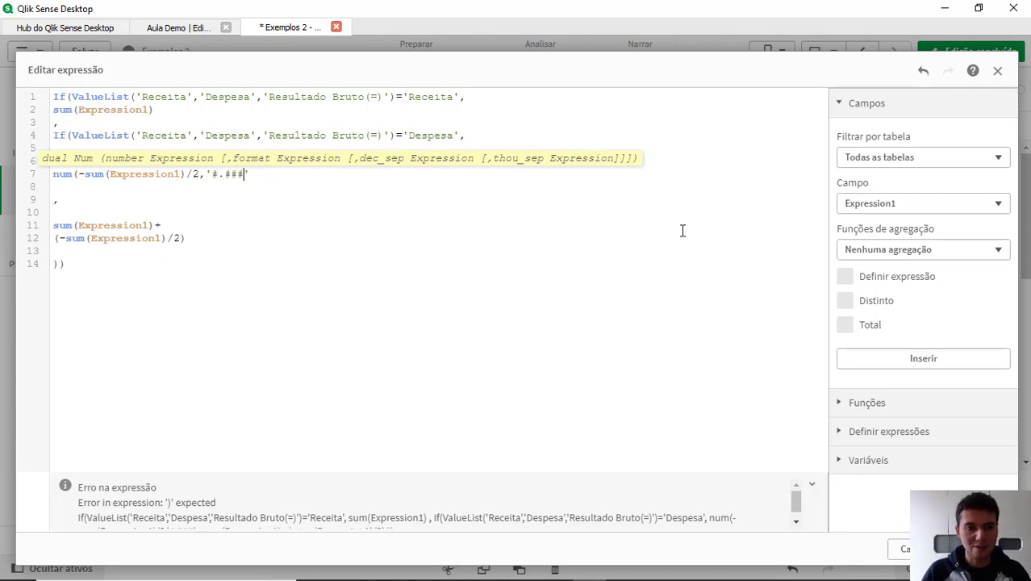
type(")")
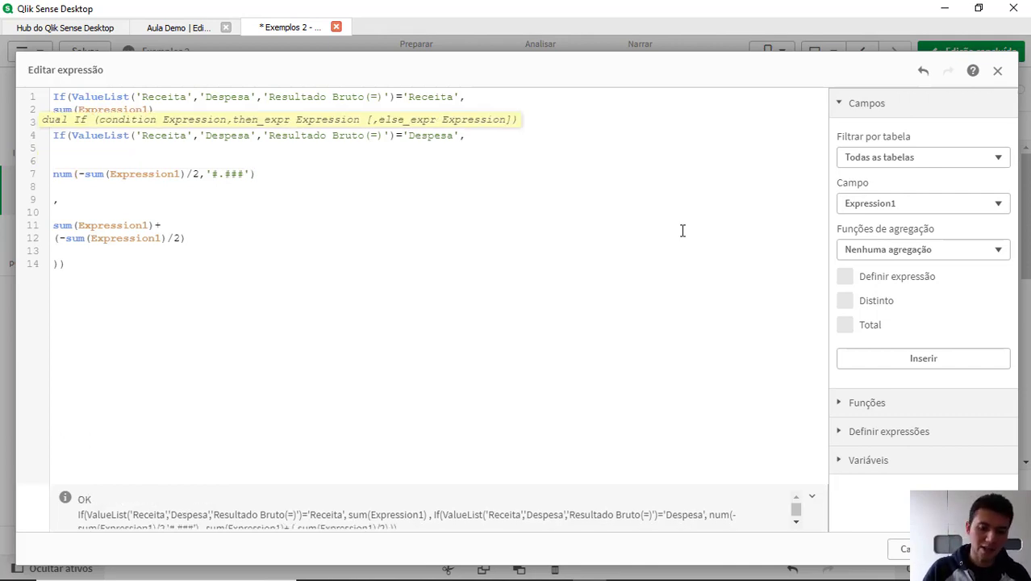
- Prefix the Despesa num function with the text 'Despesa1: ' joined by an ampersand
key("Home")
type("Despesa")
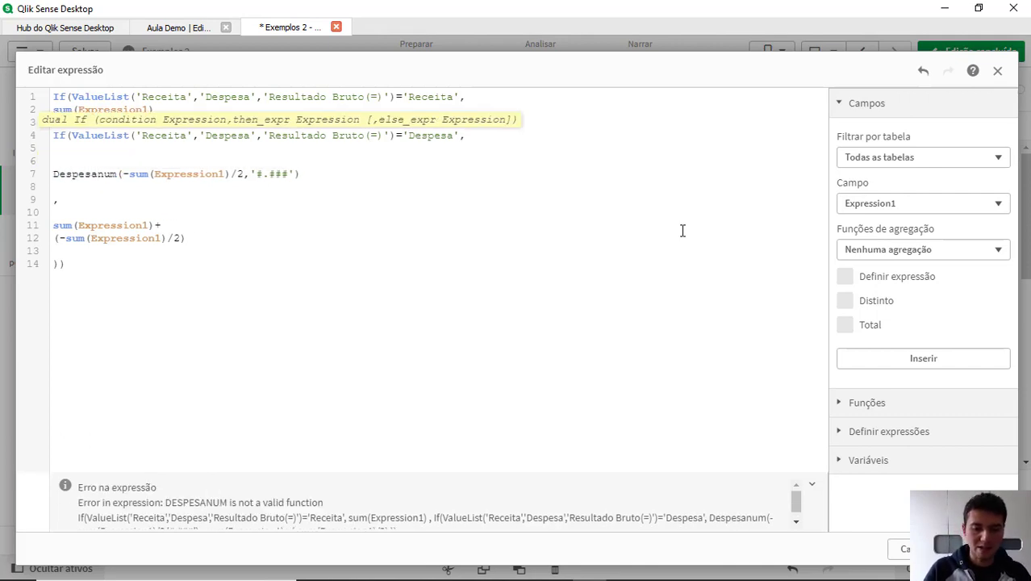
type("1:")
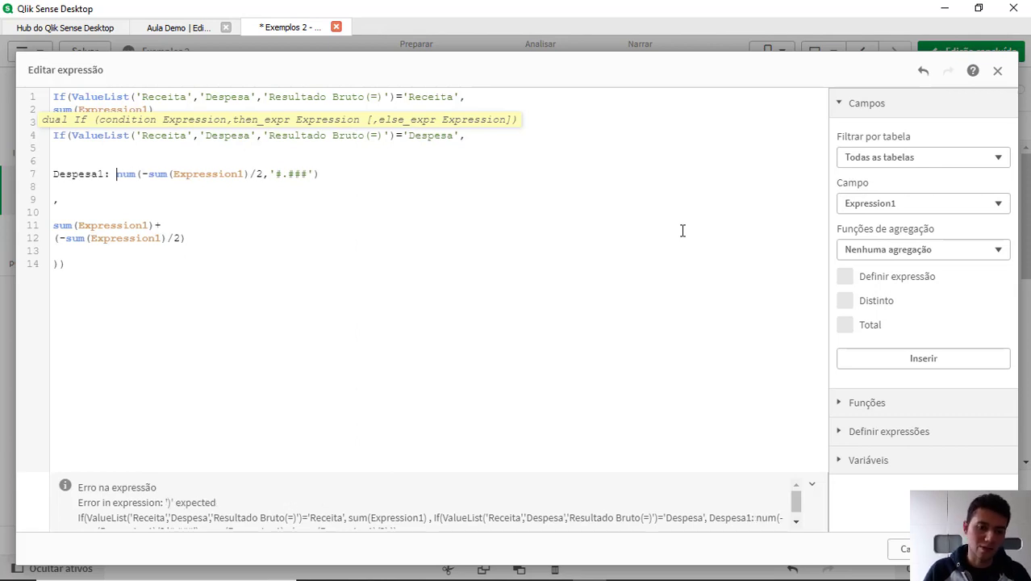
type(" '")
key("Home")
type("'")
key("Right")
key("Right")
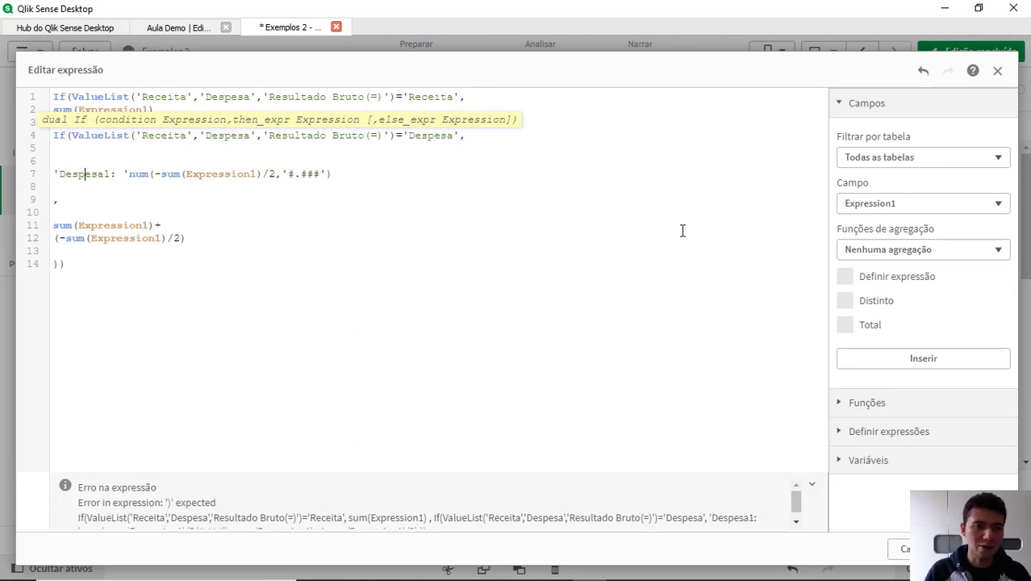
type("&")
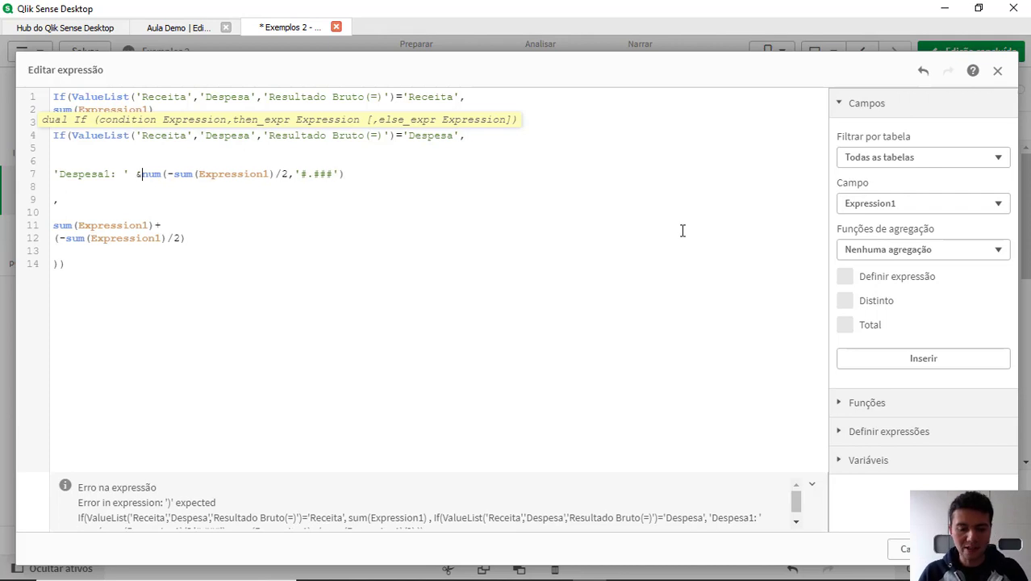
- Append the line break &chr(10) on a new line below the Despesa1 text
key("End")
key("Return")
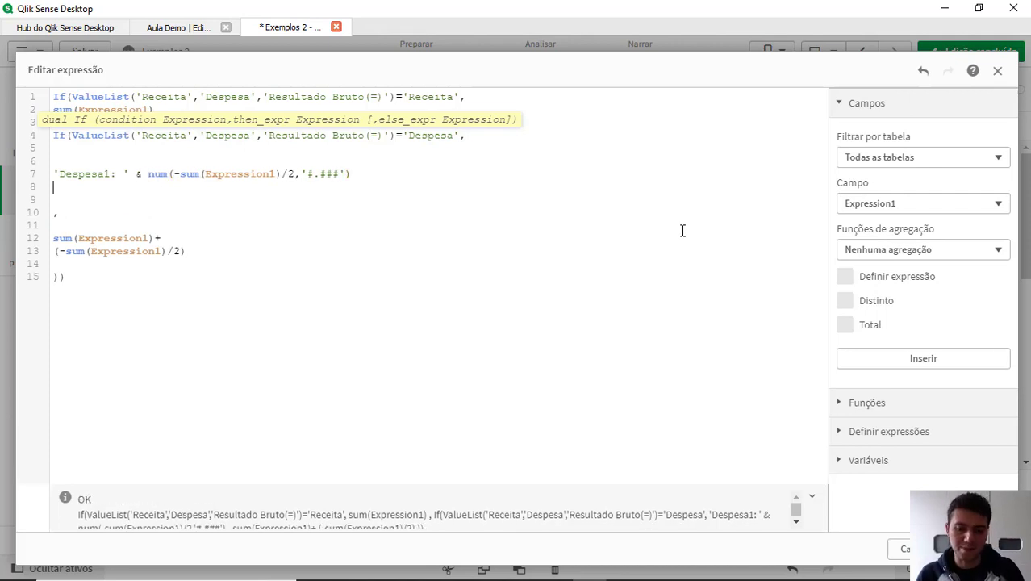
type("&chr")
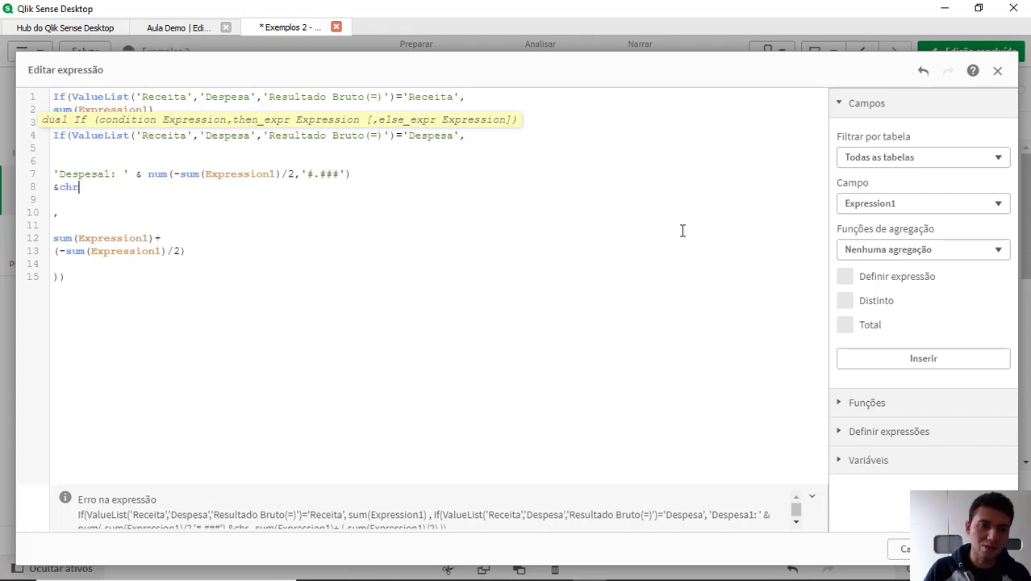
type("(10")
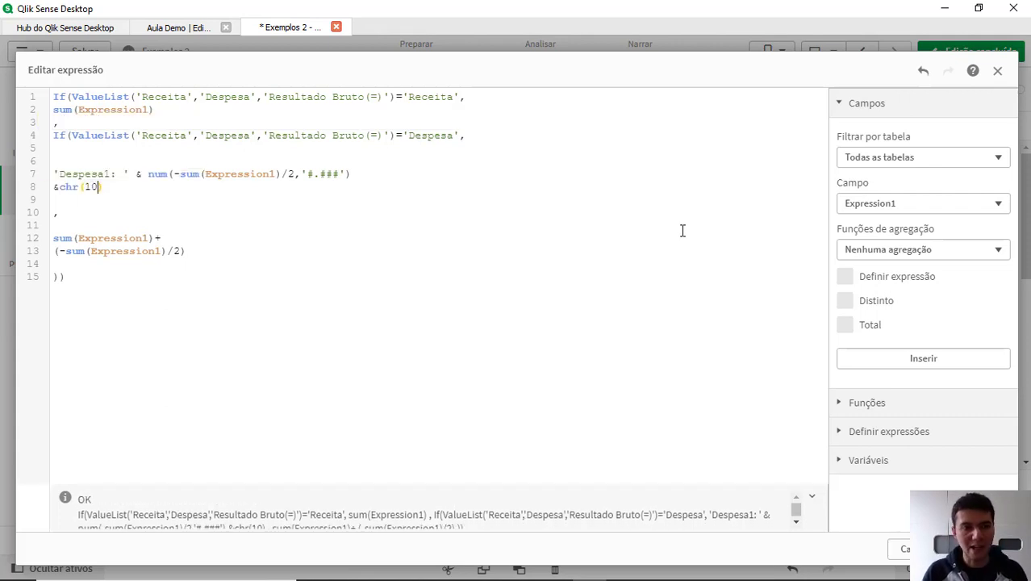
- Add an ampersand on a new line below &chr(10), followed by a copy of the 'Despesa1: ' & num(-sum(Expression1)/2,'#.###') text
key("Return")
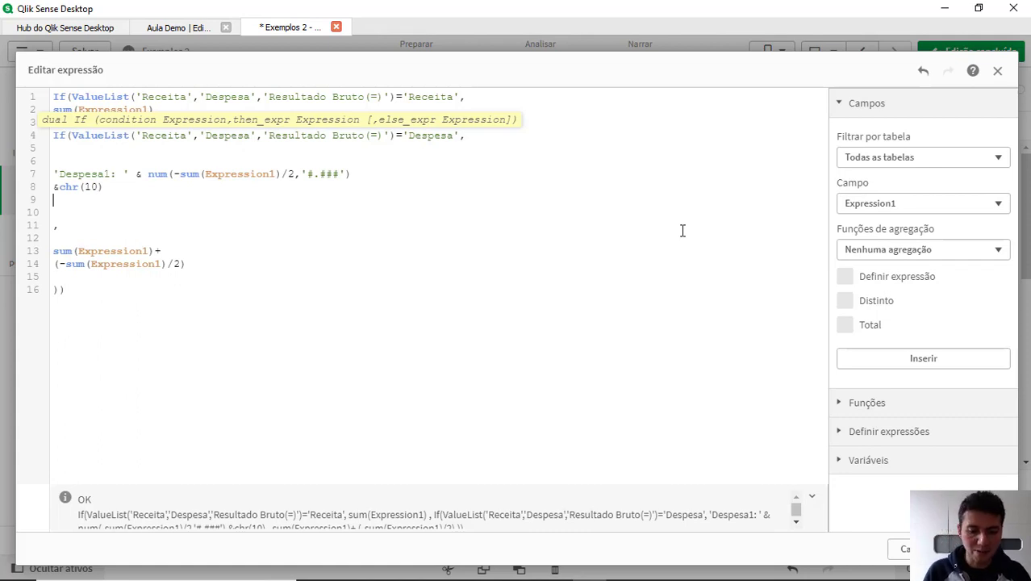
type("&")
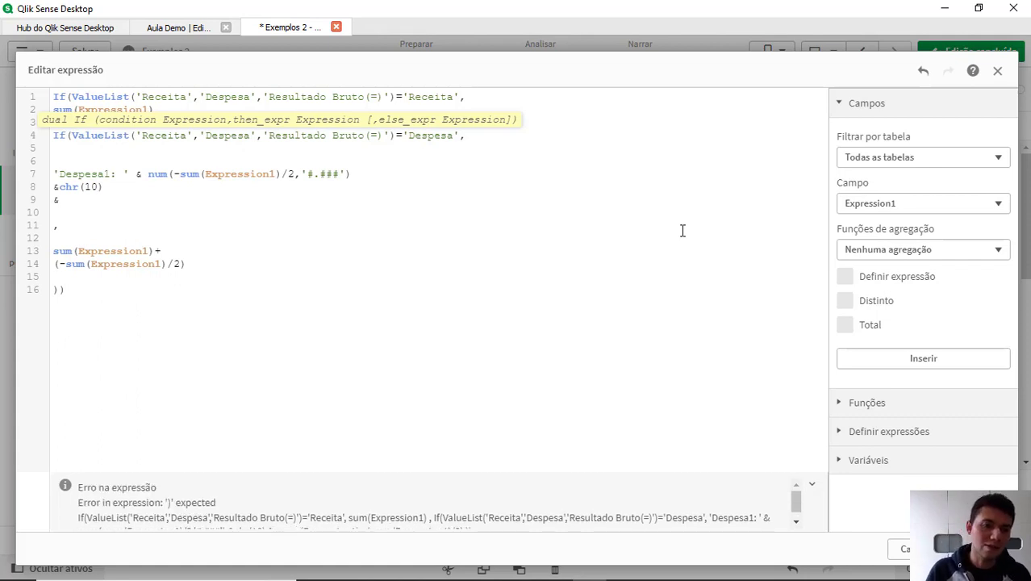
key("shift+End")
key("ctrl+c")
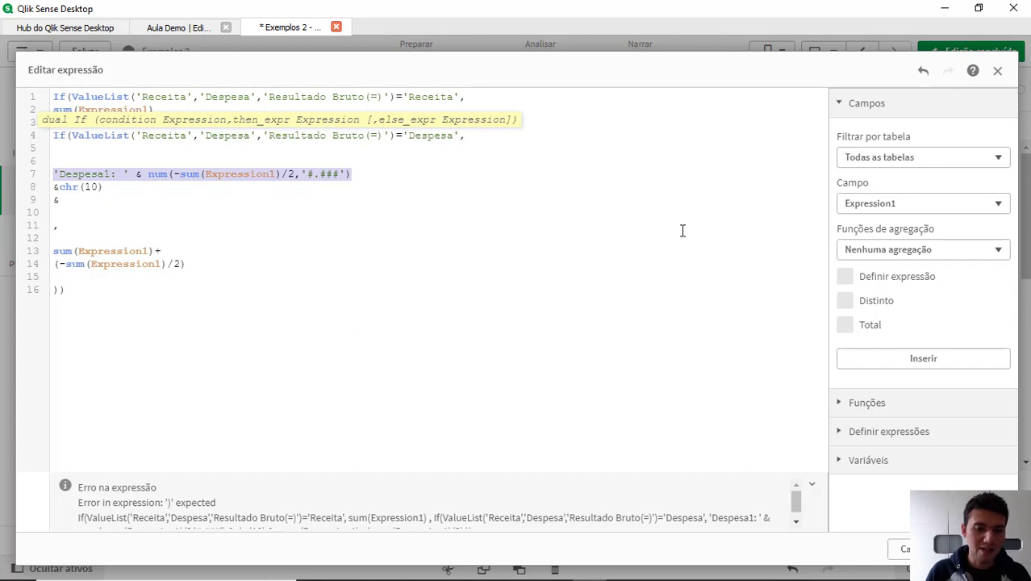
key("End")
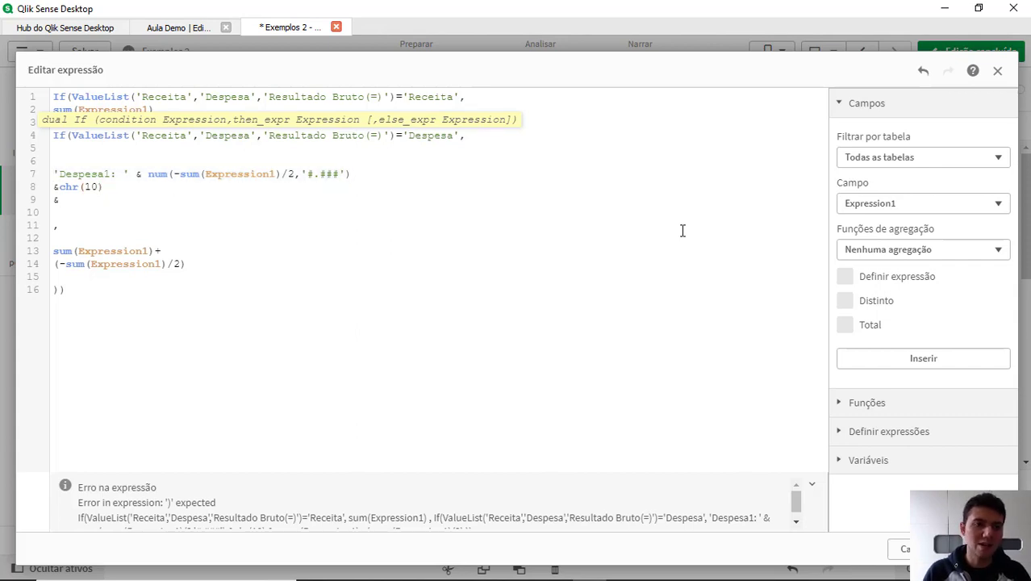
key("ctrl+v")
- Change the copied line's label to 'Despesa2: ' and its divisor to 4, and enlarge the table to 17 x 8 grid cells
key("Left")
key("Home")
key("Right")
key("Right")
key("Right")
key("Right")
key("Right")
key("Right")
key("Right")
key("Right")
key("Right")
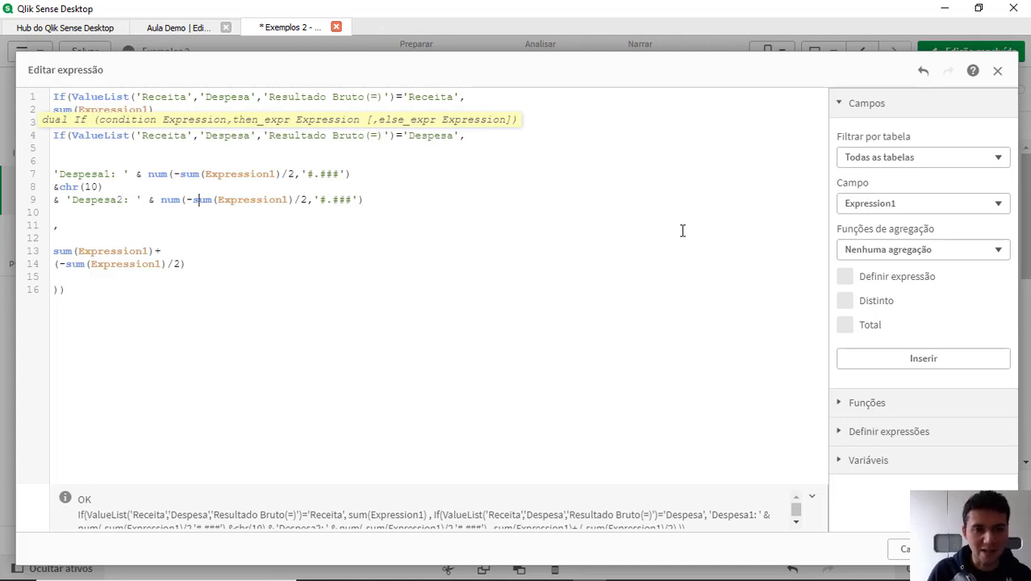
key("Left")
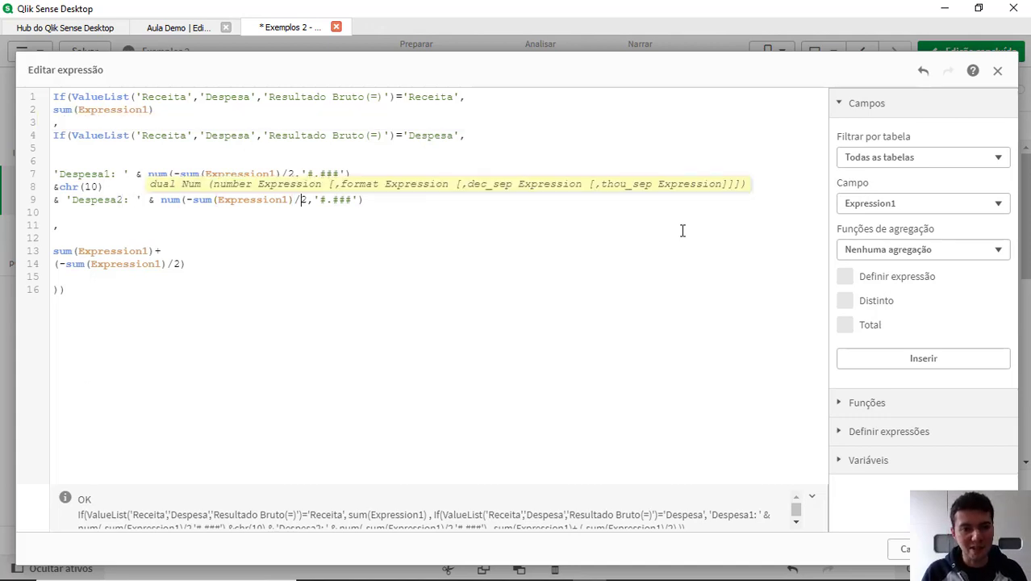
type("4")
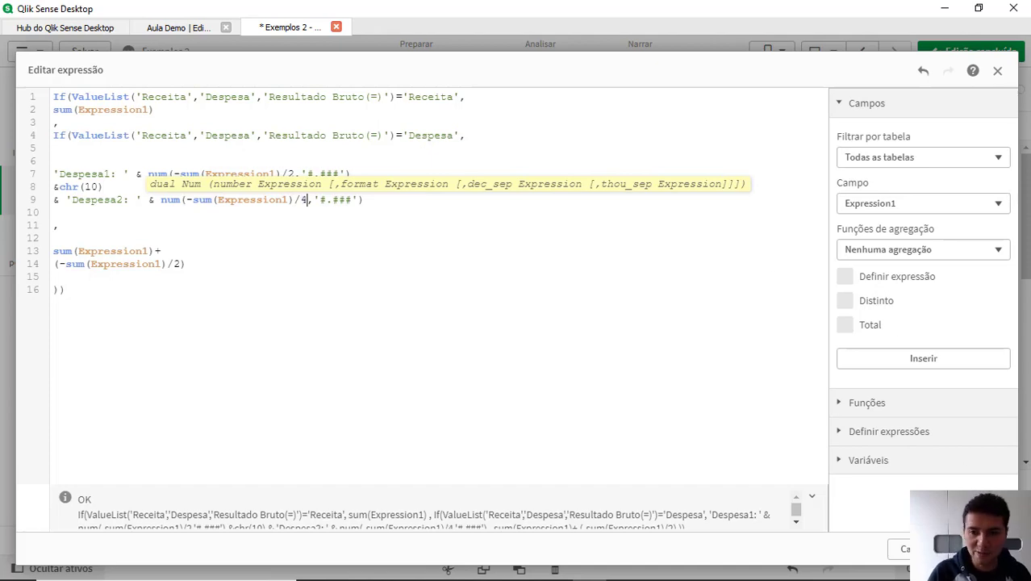
left_click(982, 548)
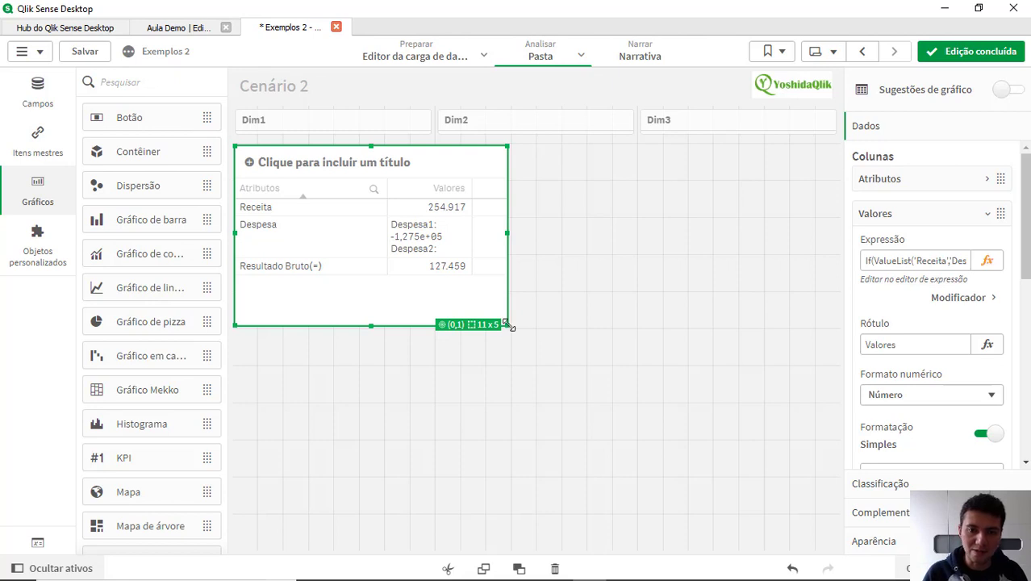
left_click_drag(507, 325, 657, 434)
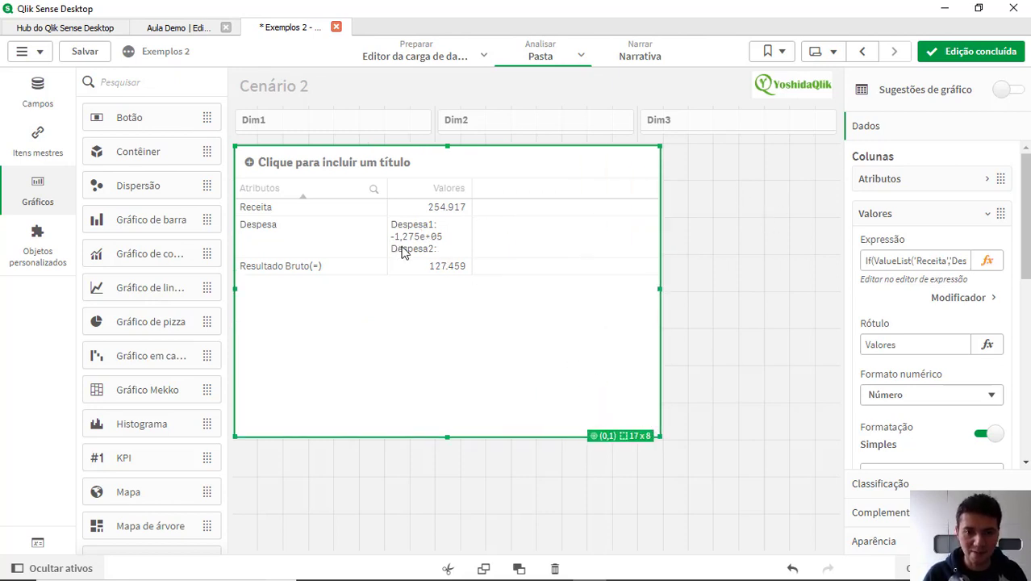
- Change the format in both Despesa num functions of the Valores expression to '#,###'
left_click(987, 260)
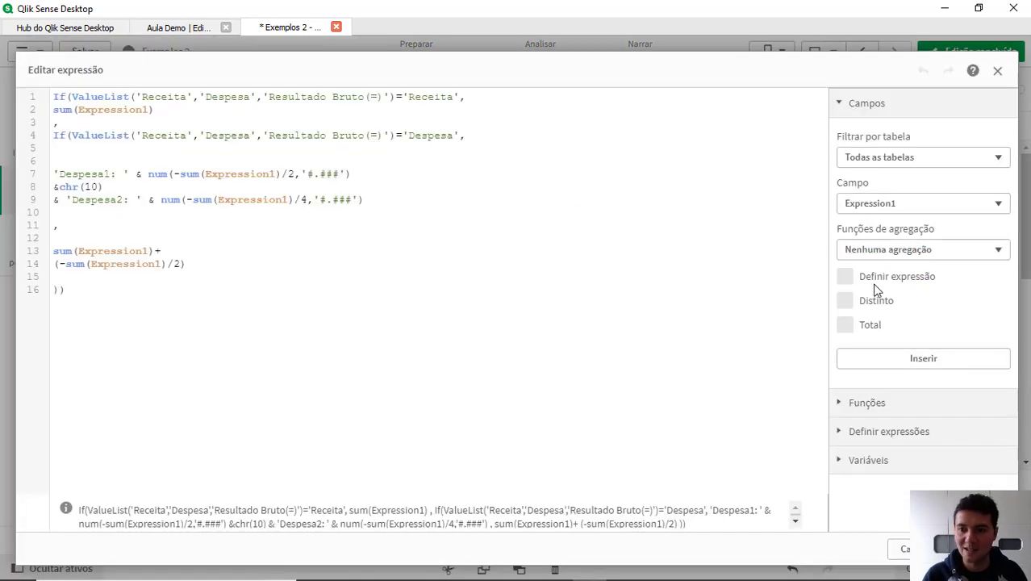
left_click(316, 177)
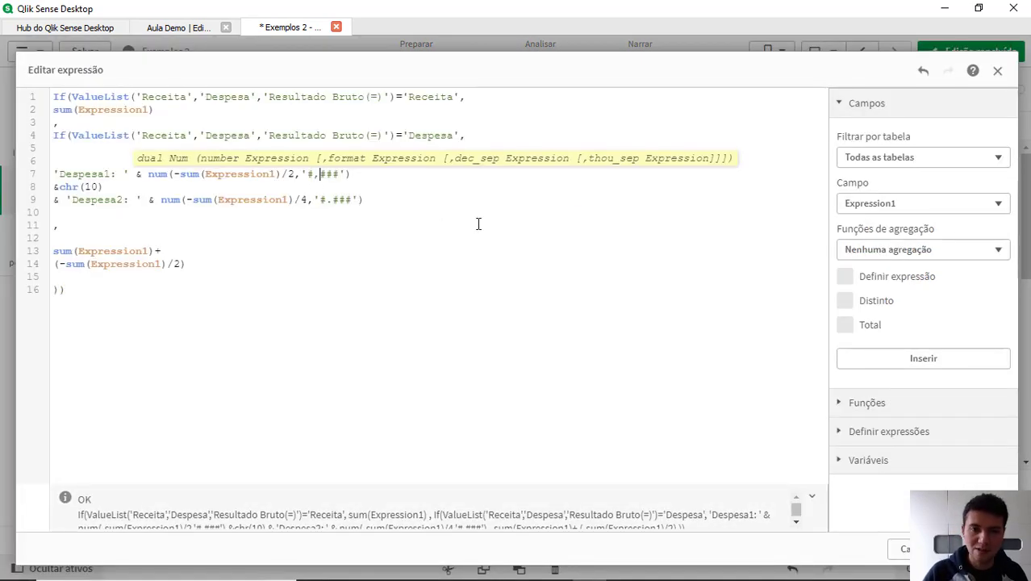
left_click(337, 199)
key("shift+Left")
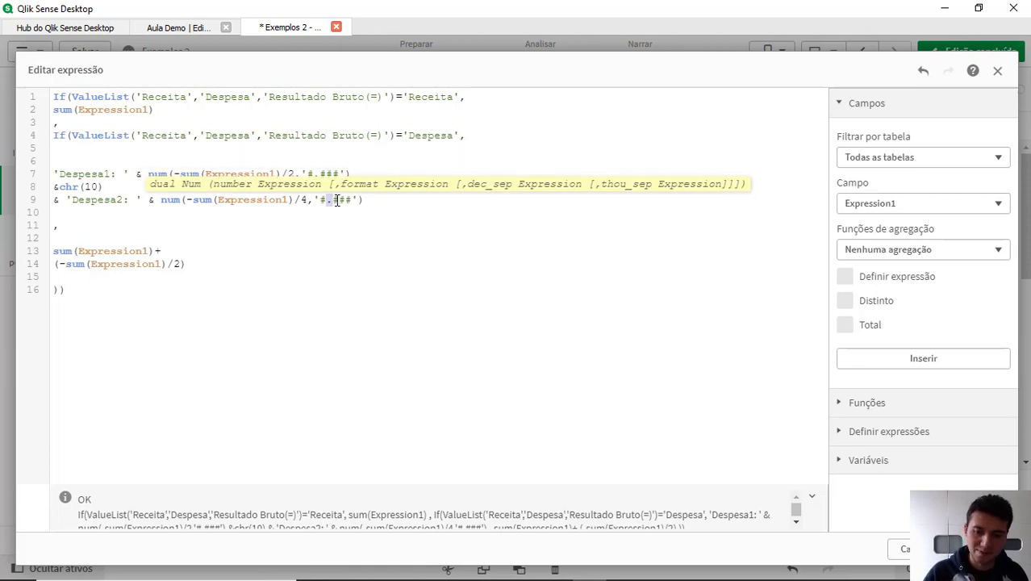
type(",")
left_click(980, 549)
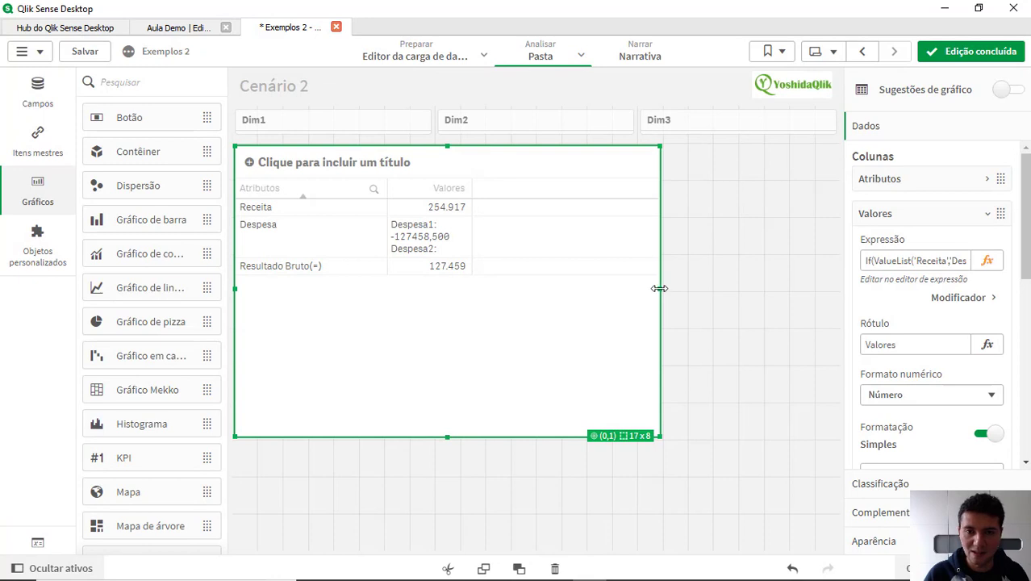
- Widen the table to 21 x 8 grid cells, and widen its Valores column outside sheet editing, applying that change permanently
left_click_drag(661, 289, 763, 292)
left_click(979, 53)
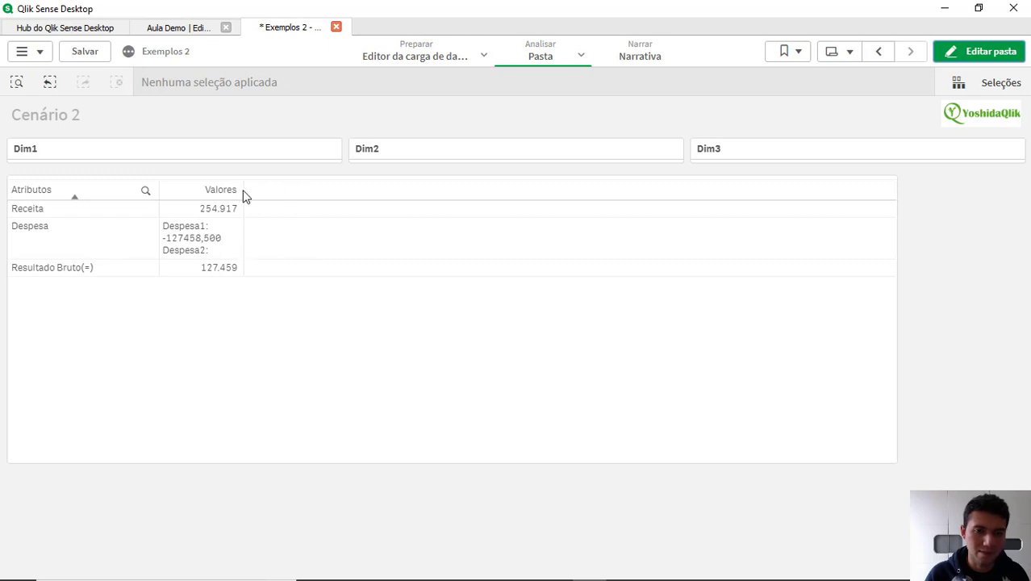
left_click_drag(242, 191, 361, 210)
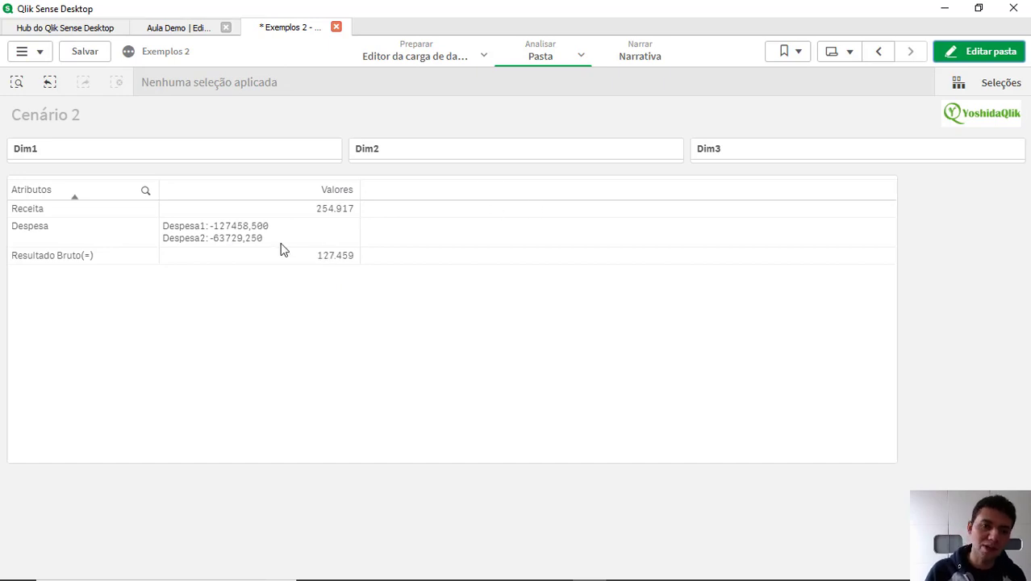
left_click(946, 57)
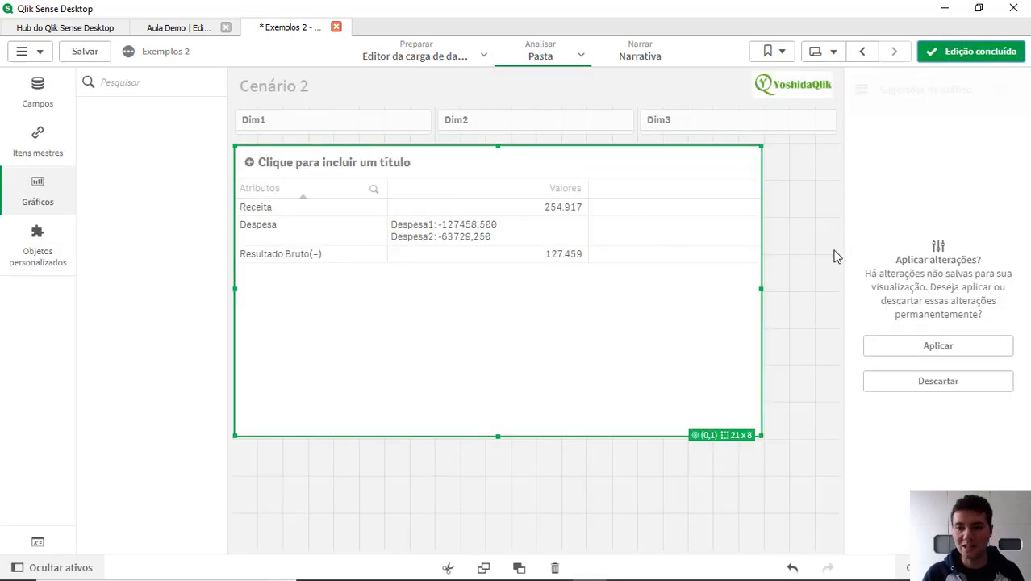
left_click(938, 348)
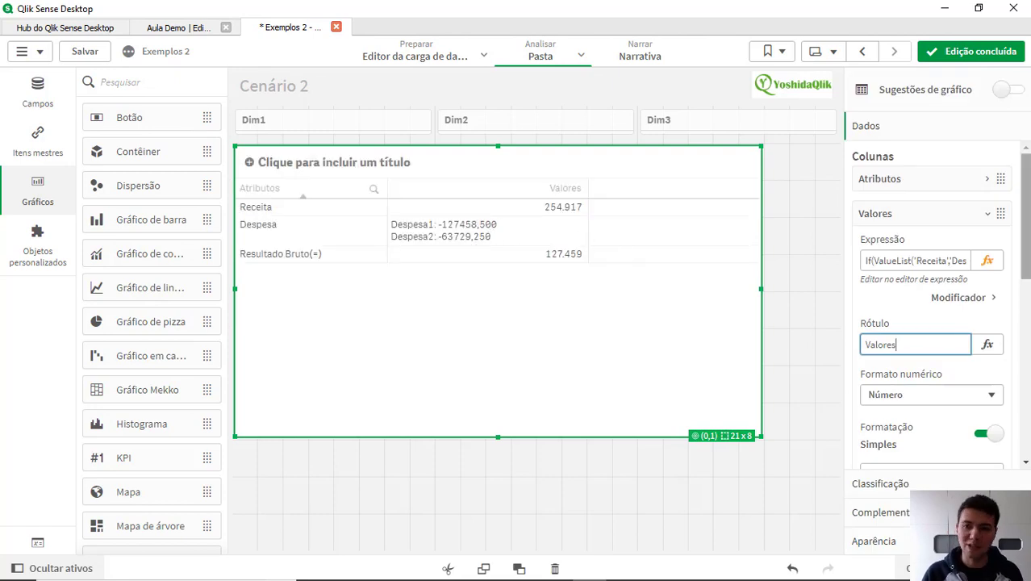
- Switch the Valores column's text alignment from automatic to custom and align it to Direita
scroll(958, 320, "down", 10)
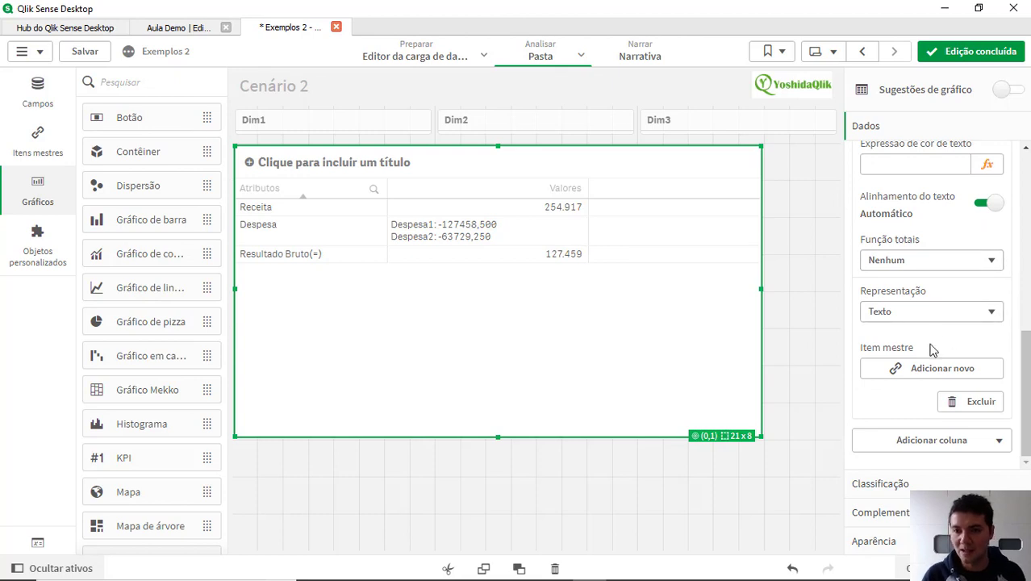
scroll(948, 339, "up", 10)
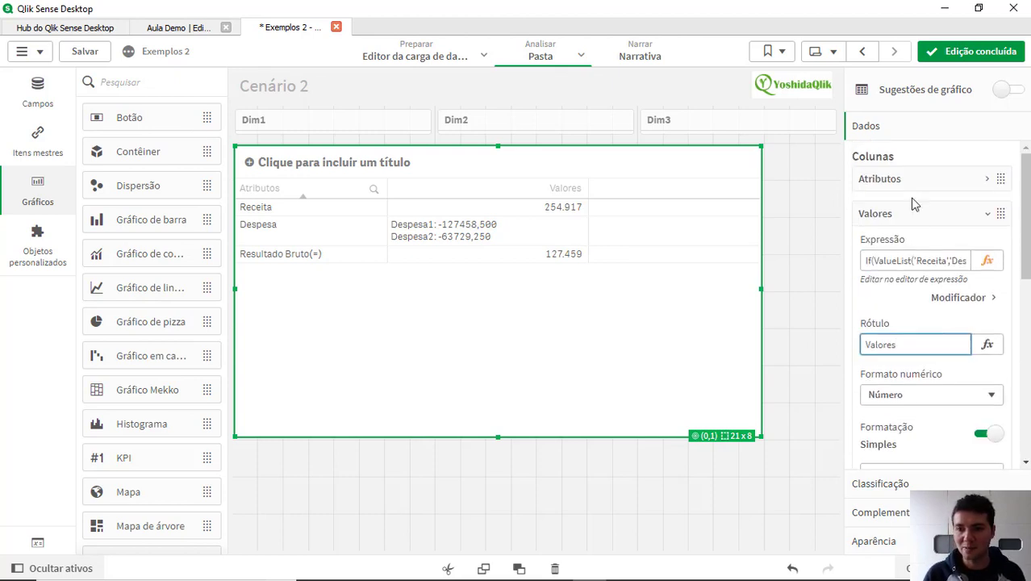
scroll(935, 364, "down", 5)
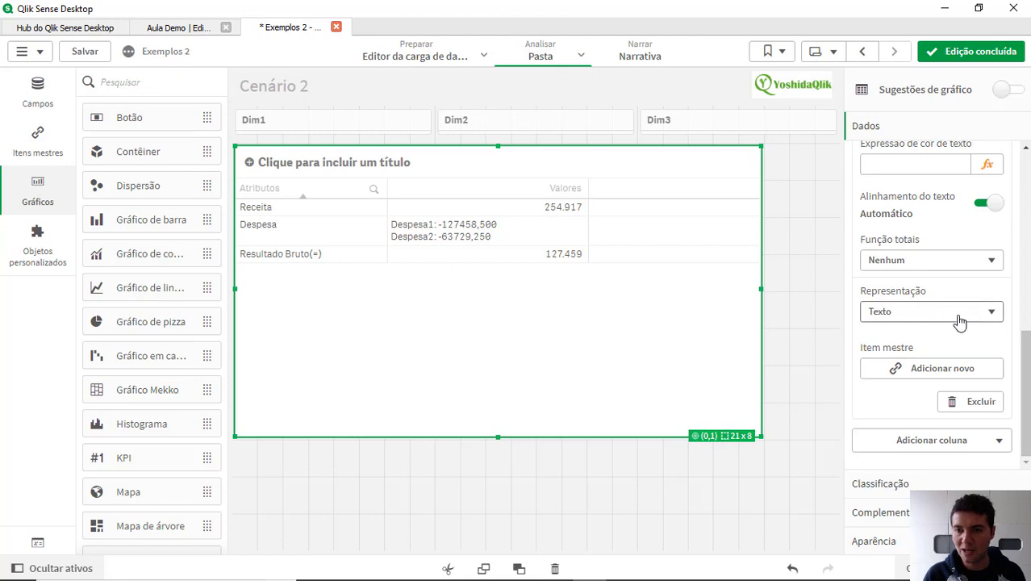
scroll(958, 322, "up", 2)
left_click(992, 296)
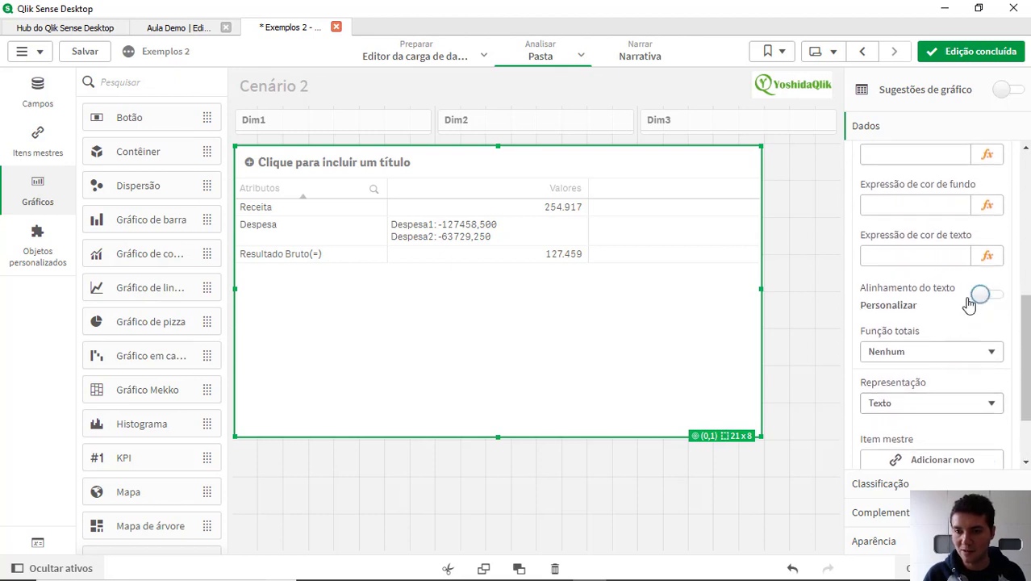
left_click(990, 349)
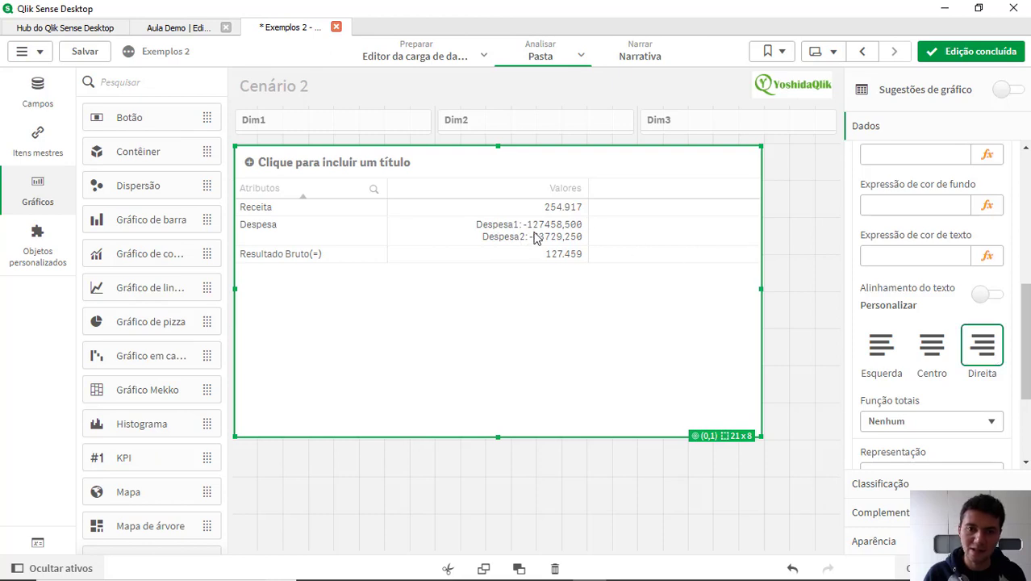
- Set the format in both Despesa num functions of the Valores expression to '#.##0' and finish editing the sheet
scroll(985, 290, "up", 5)
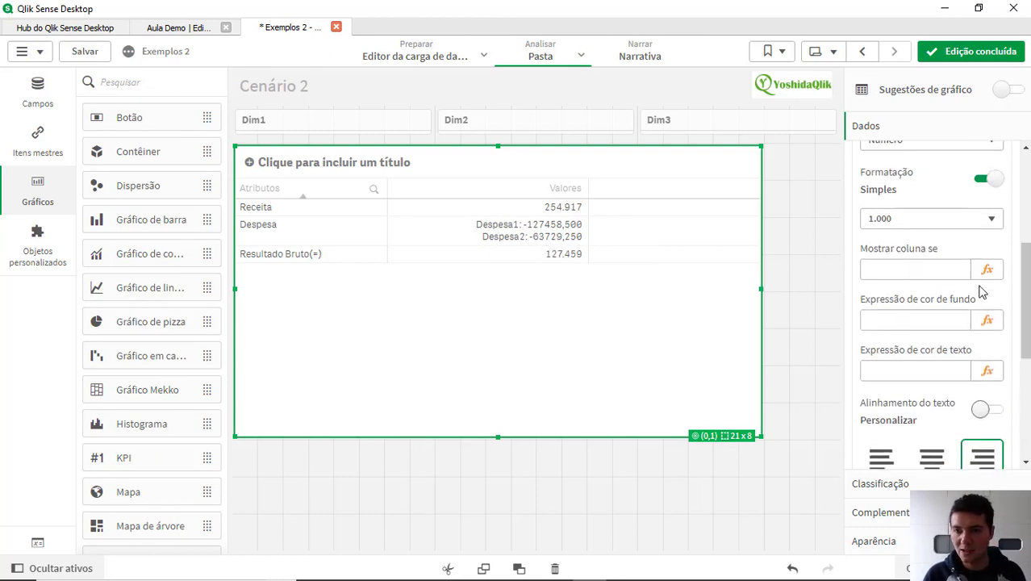
scroll(984, 290, "up", 1)
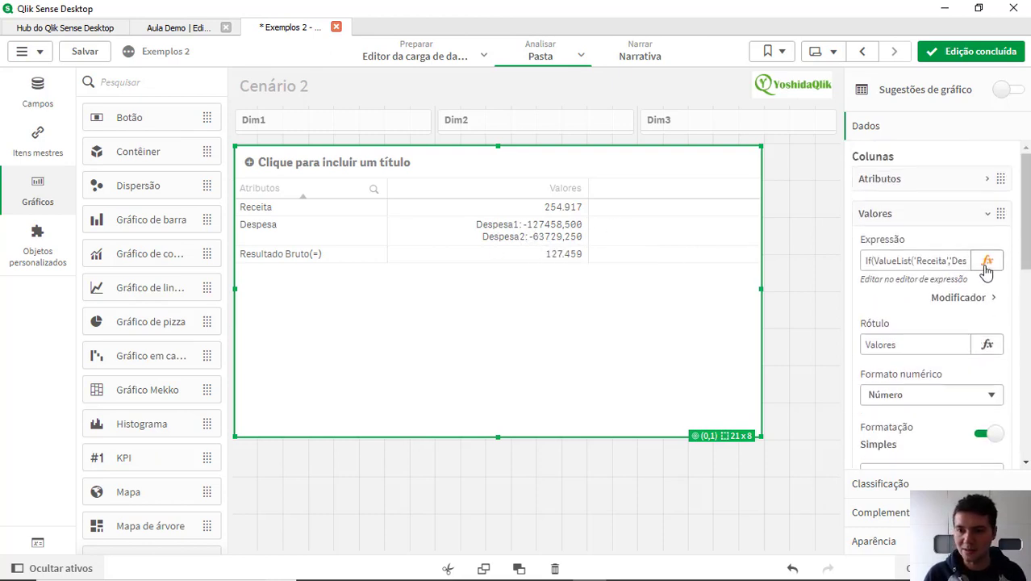
left_click(987, 263)
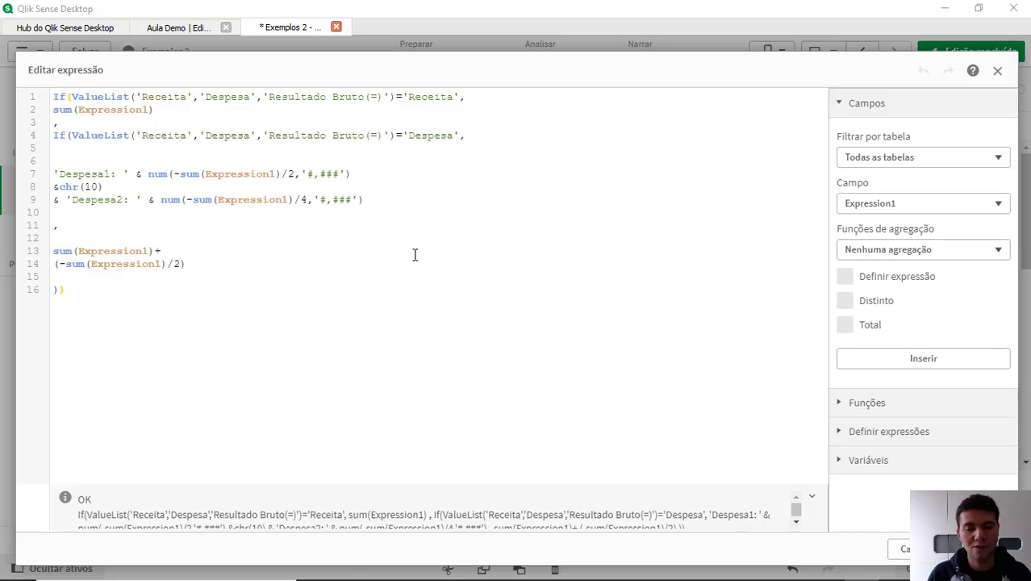
left_click(329, 173)
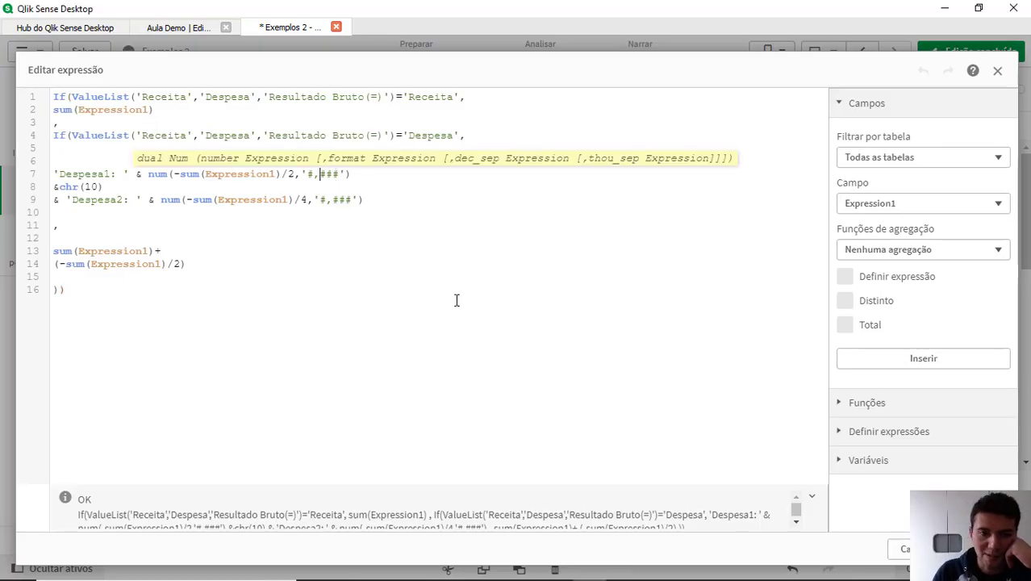
key("BackSpace")
type(".")
key("Down")
key("Down")
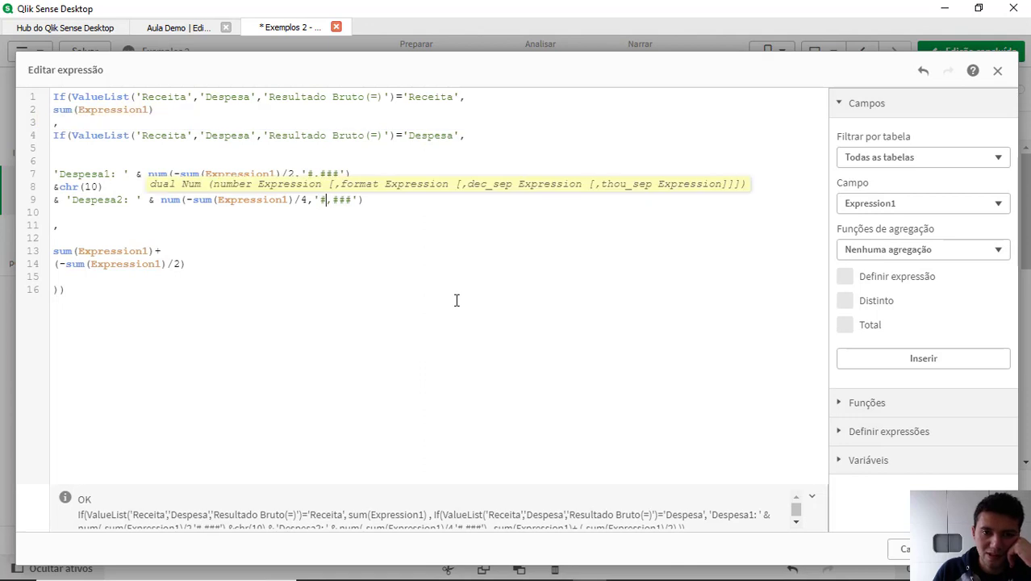
key("BackSpace")
type(".")
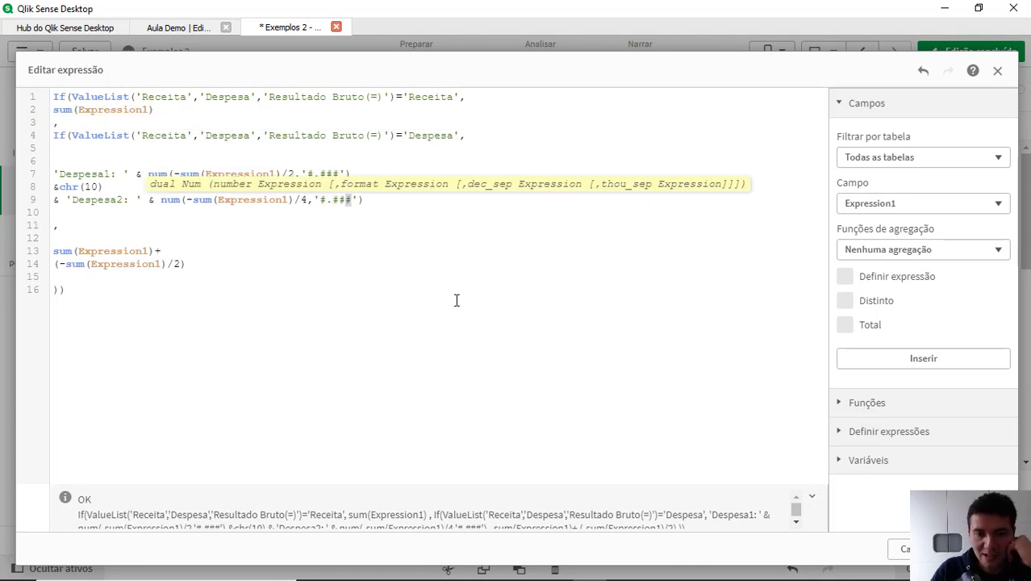
key("Up")
key("Up")
key("BackSpace")
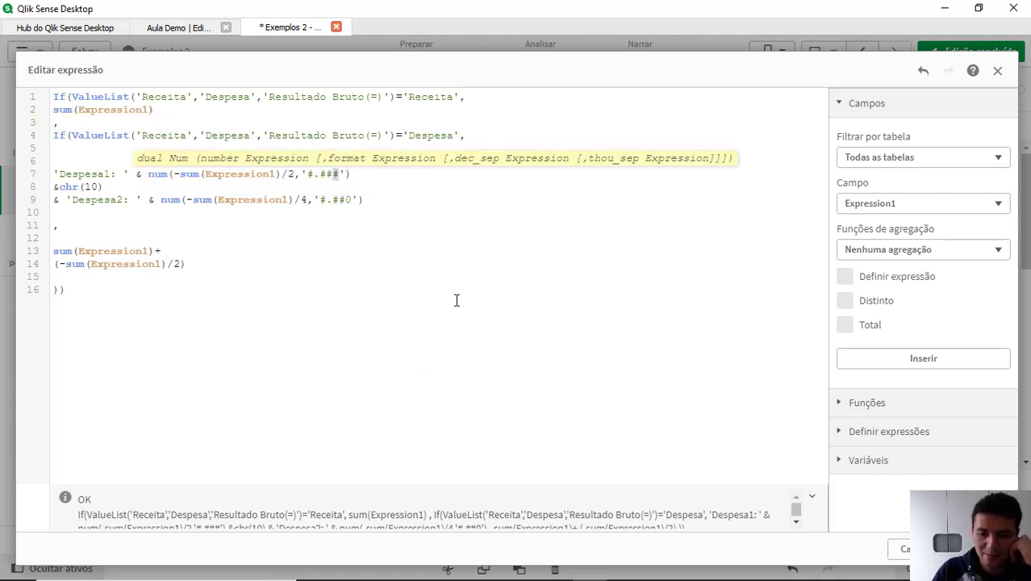
type("0")
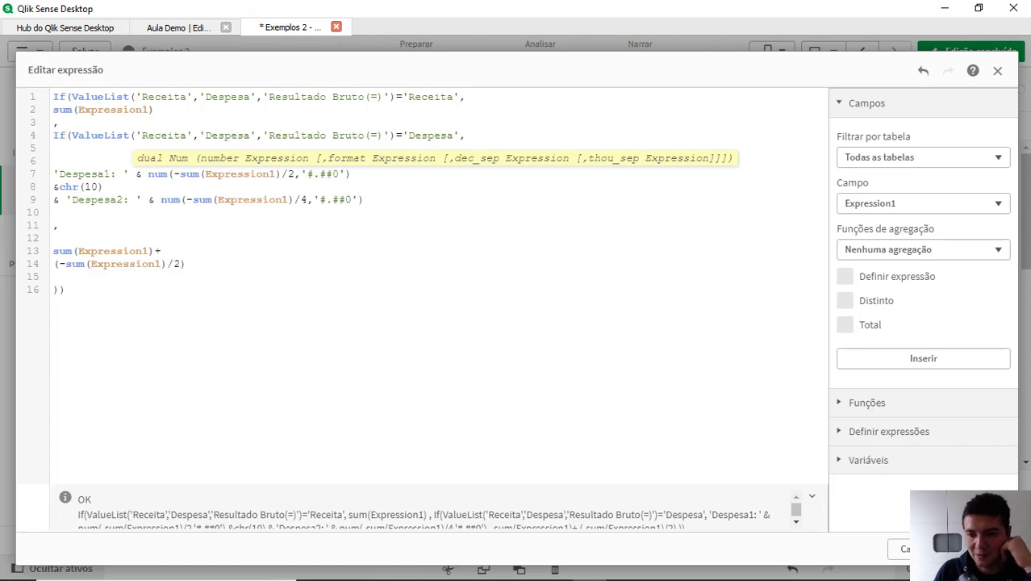
left_click(979, 549)
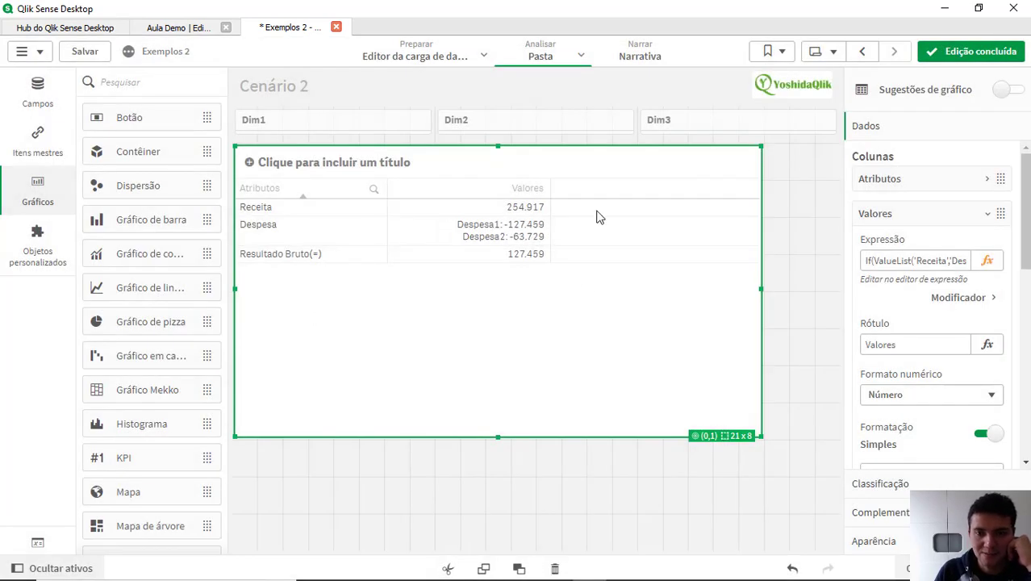
left_click(952, 50)
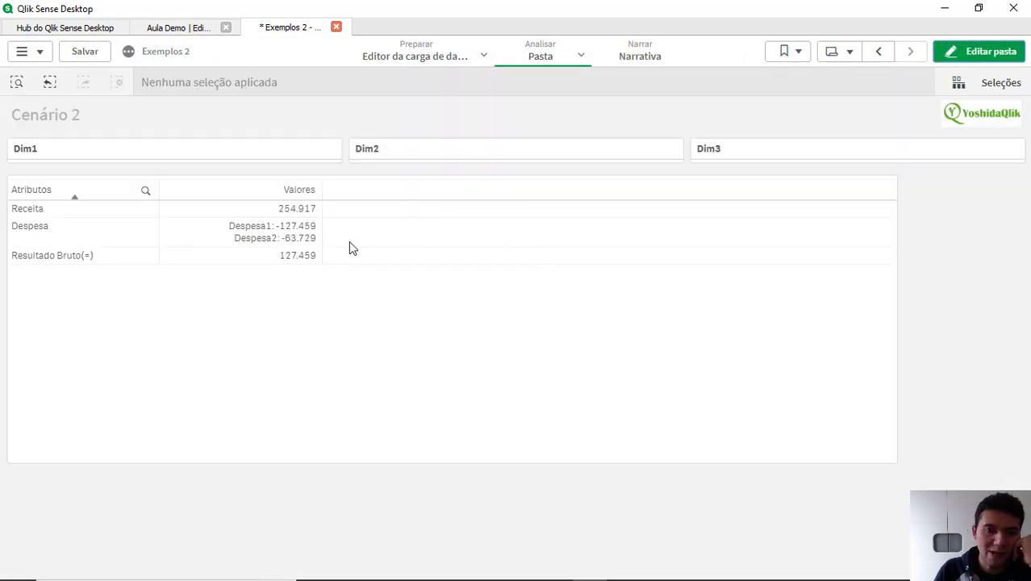